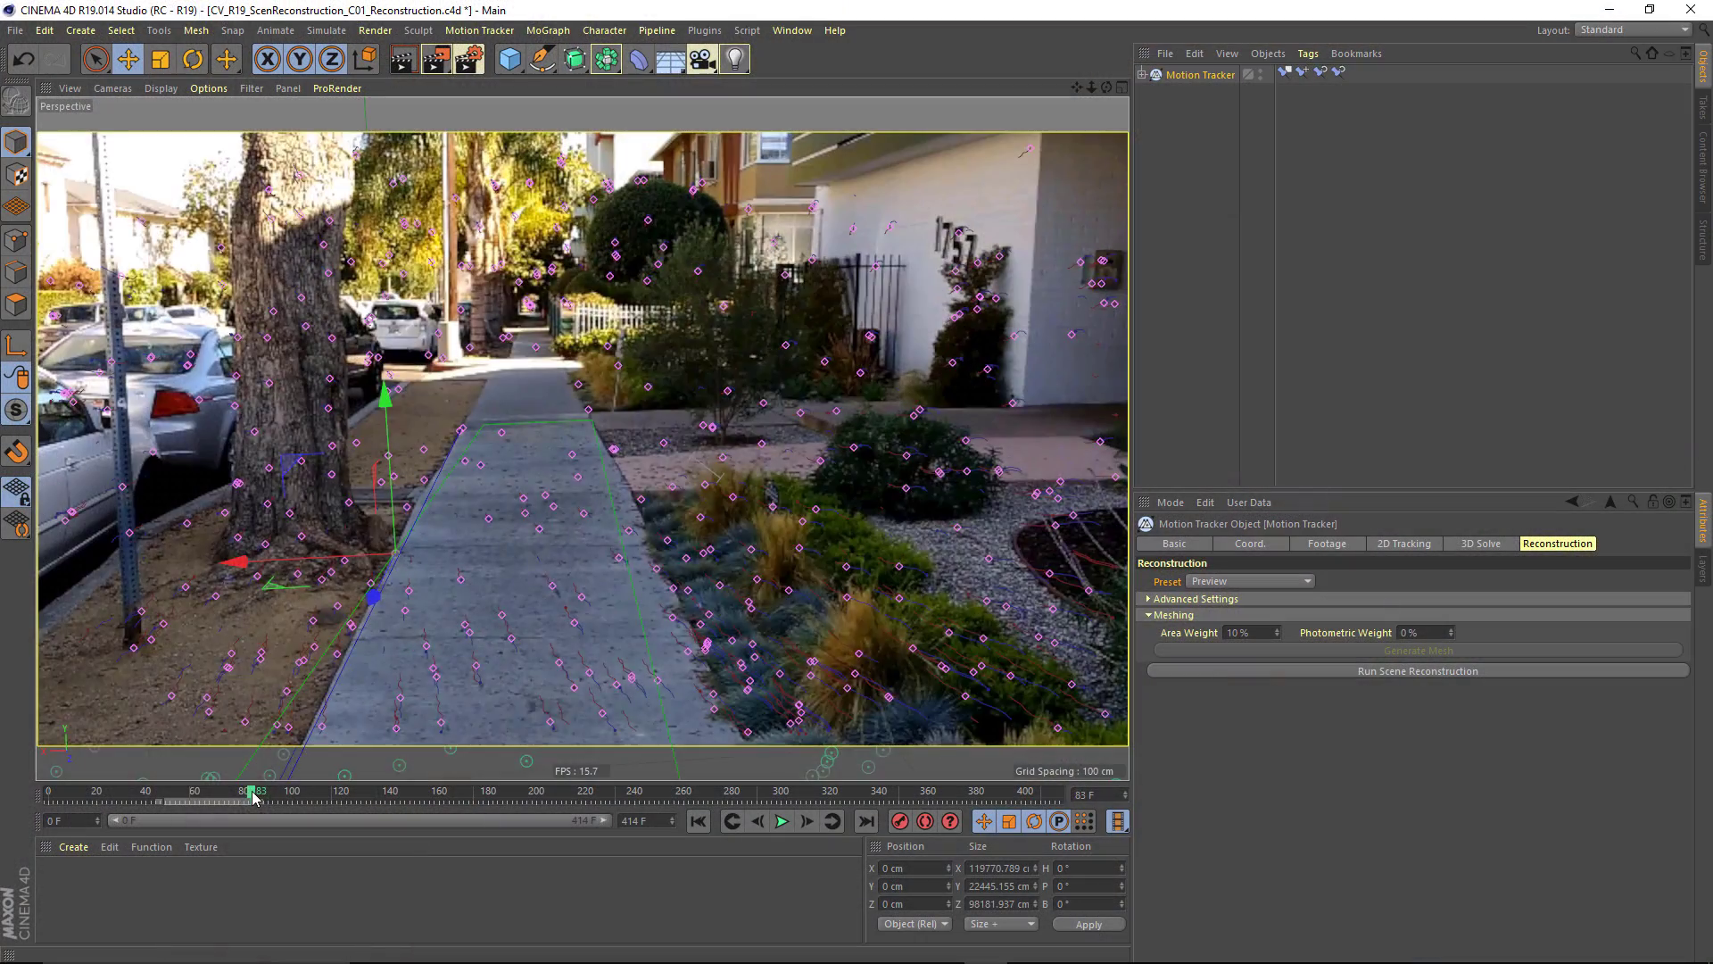
Play the tracked footage from frame 0 and examine the solved features in the four-view layout.
{"action": "left_click_drag", "start_coordinate": [253, 796], "coordinate": [27, 819]}
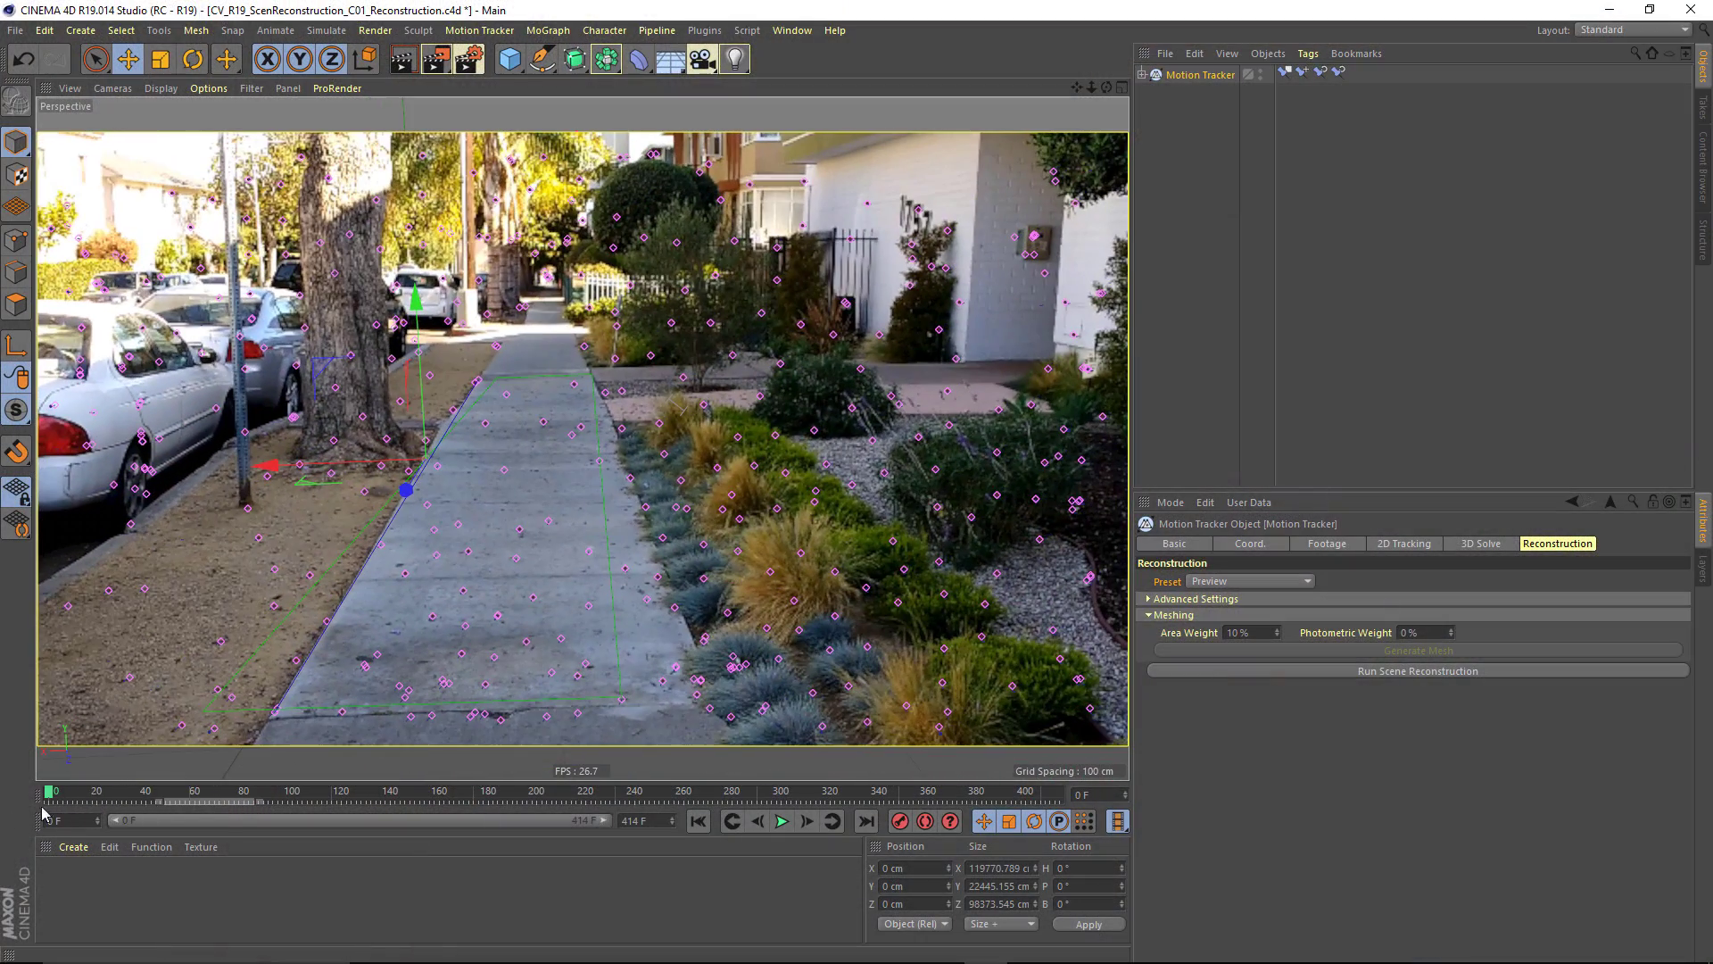
{"action": "left_click", "coordinate": [460, 795]}
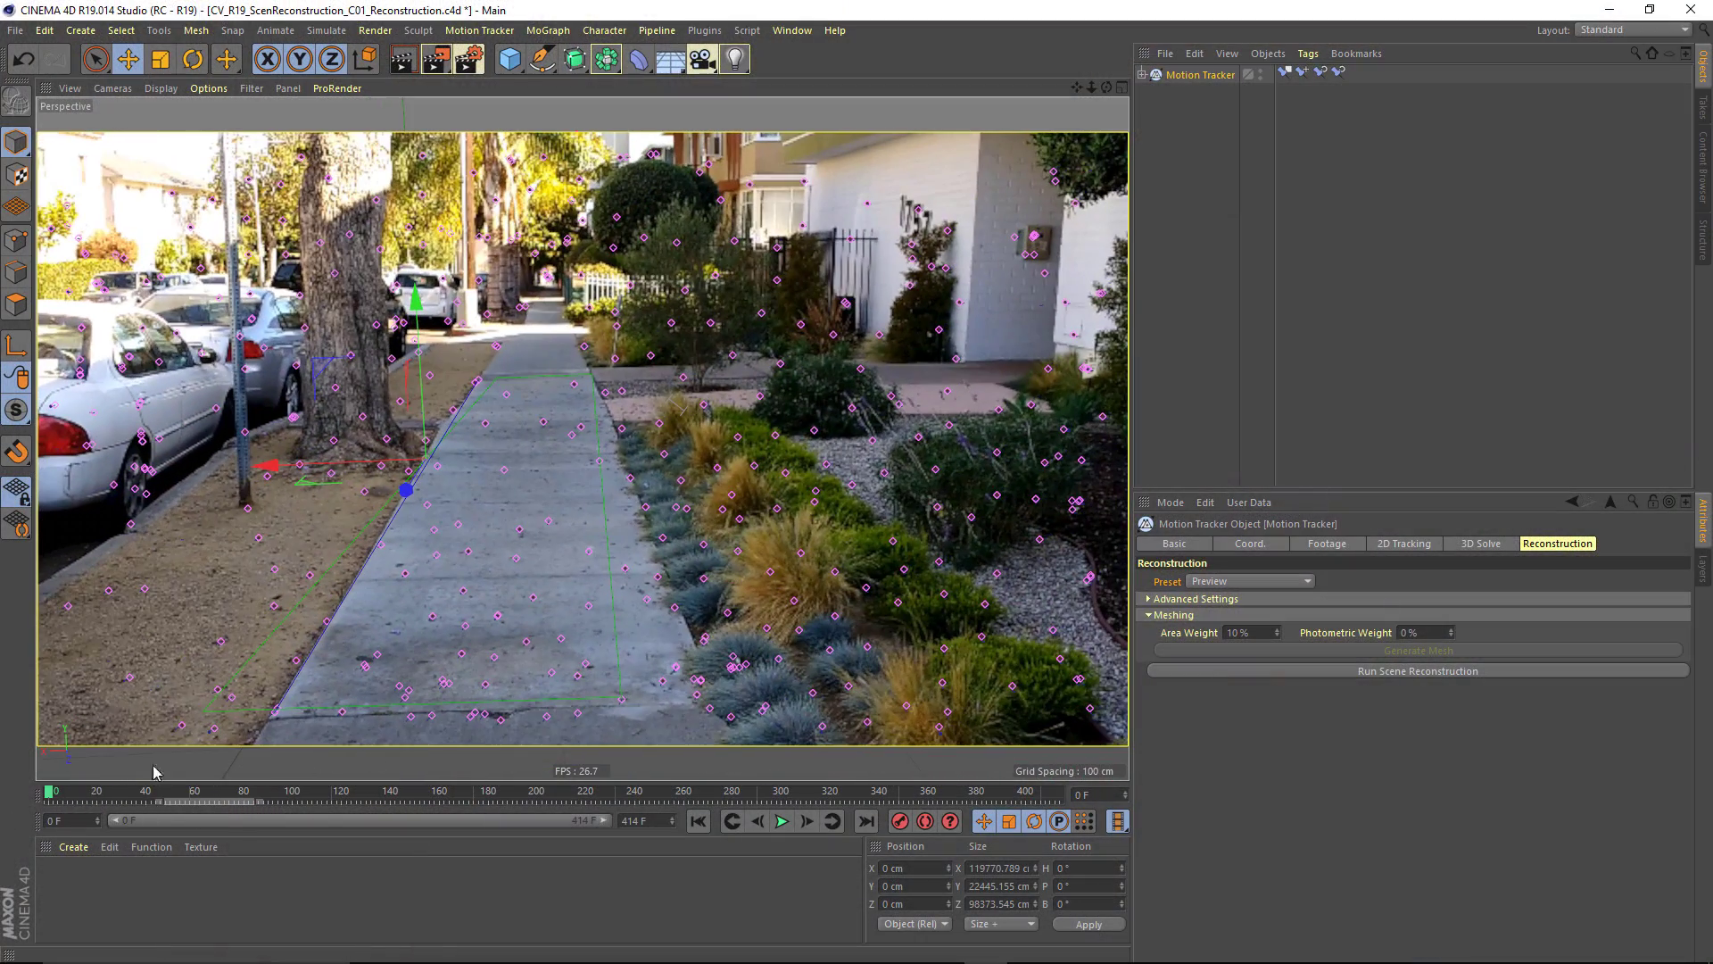
{"action": "left_click", "coordinate": [51, 794]}
{"action": "left_click", "coordinate": [782, 821]}
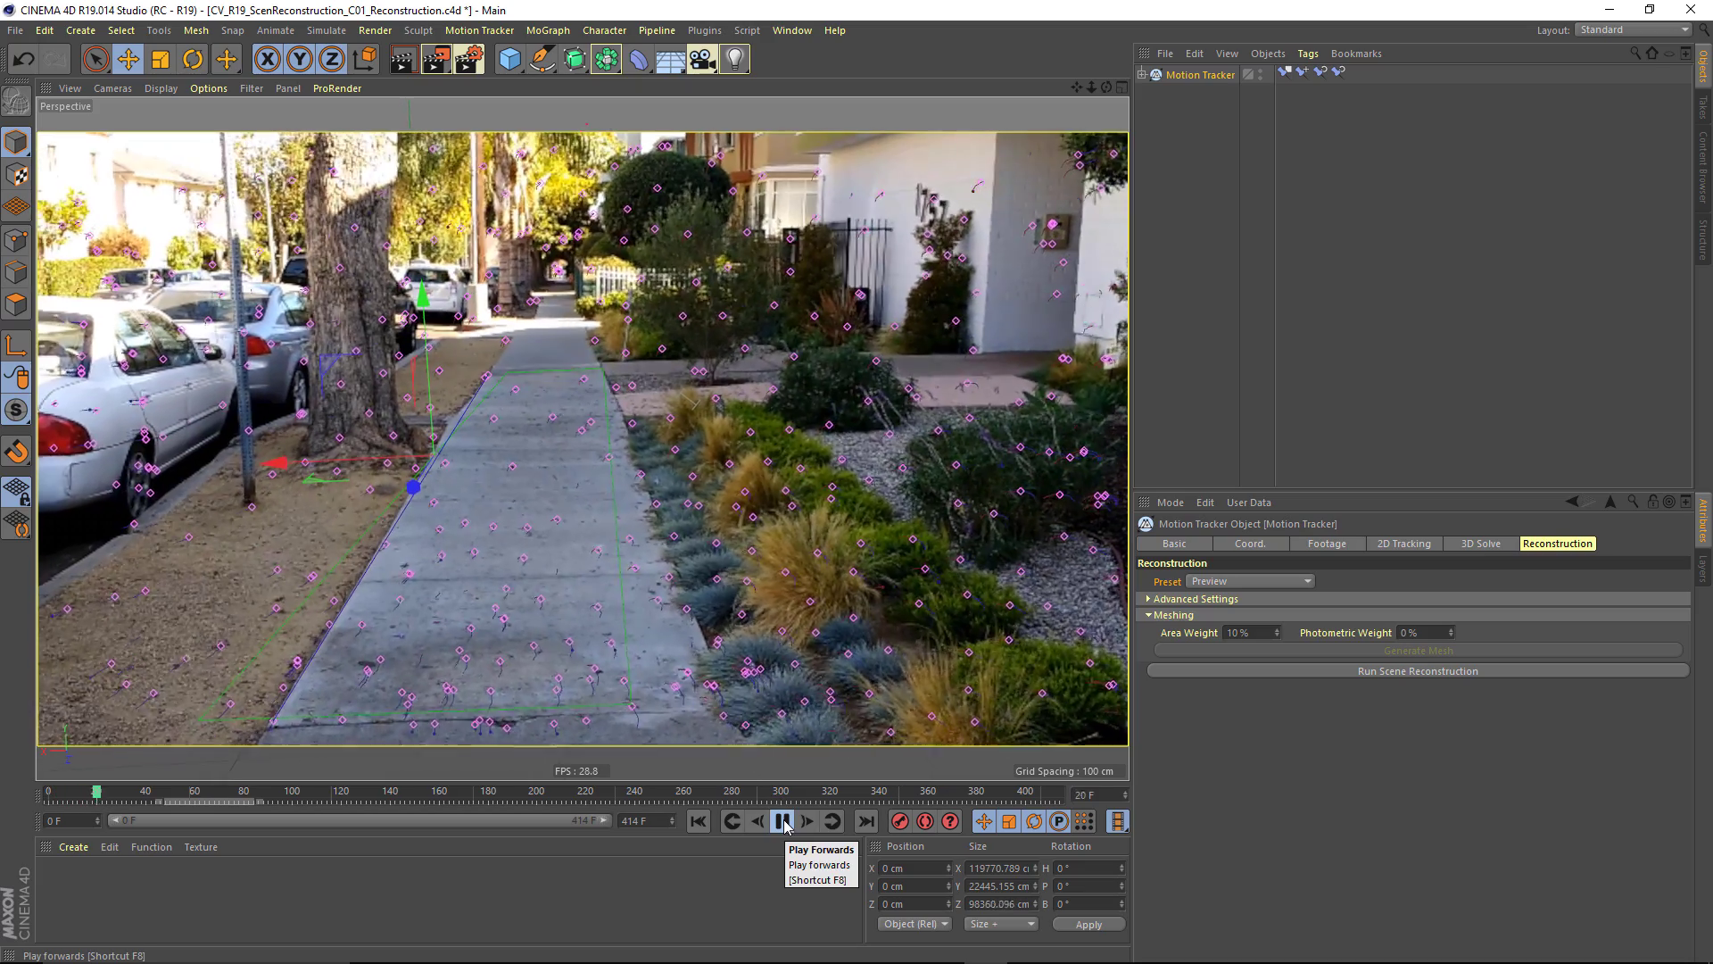
{"action": "left_click", "coordinate": [782, 821]}
{"action": "middle_click", "coordinate": [633, 600]}
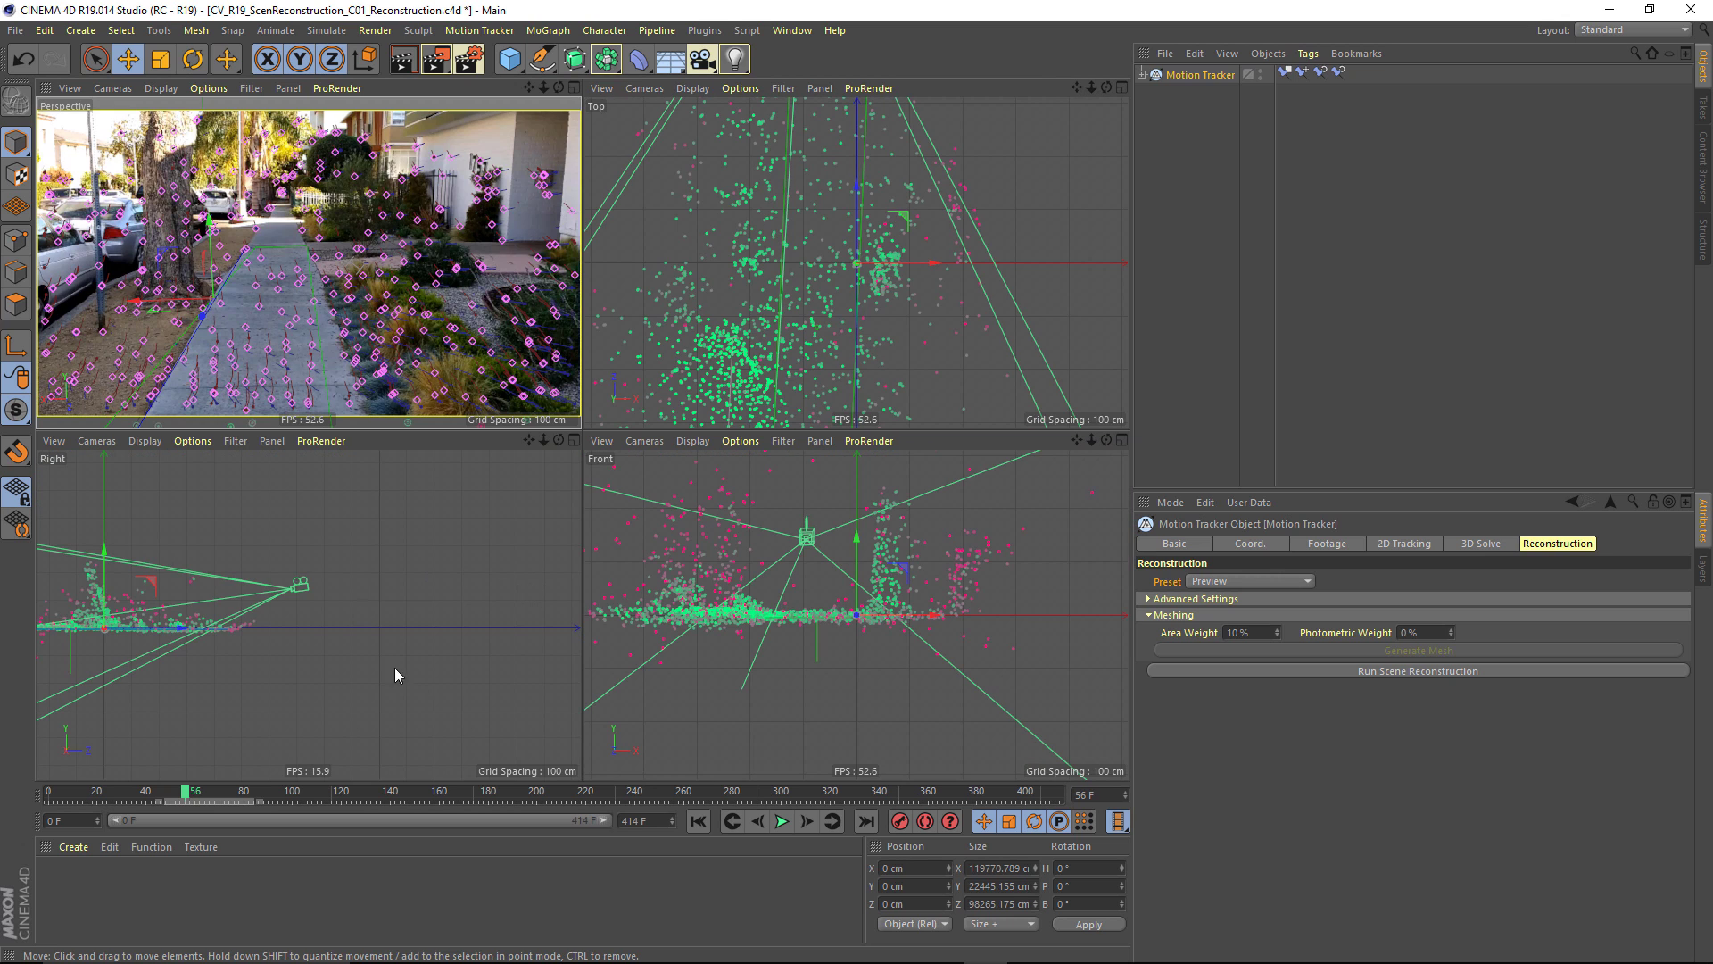
{"action": "middle_click", "coordinate": [426, 390]}
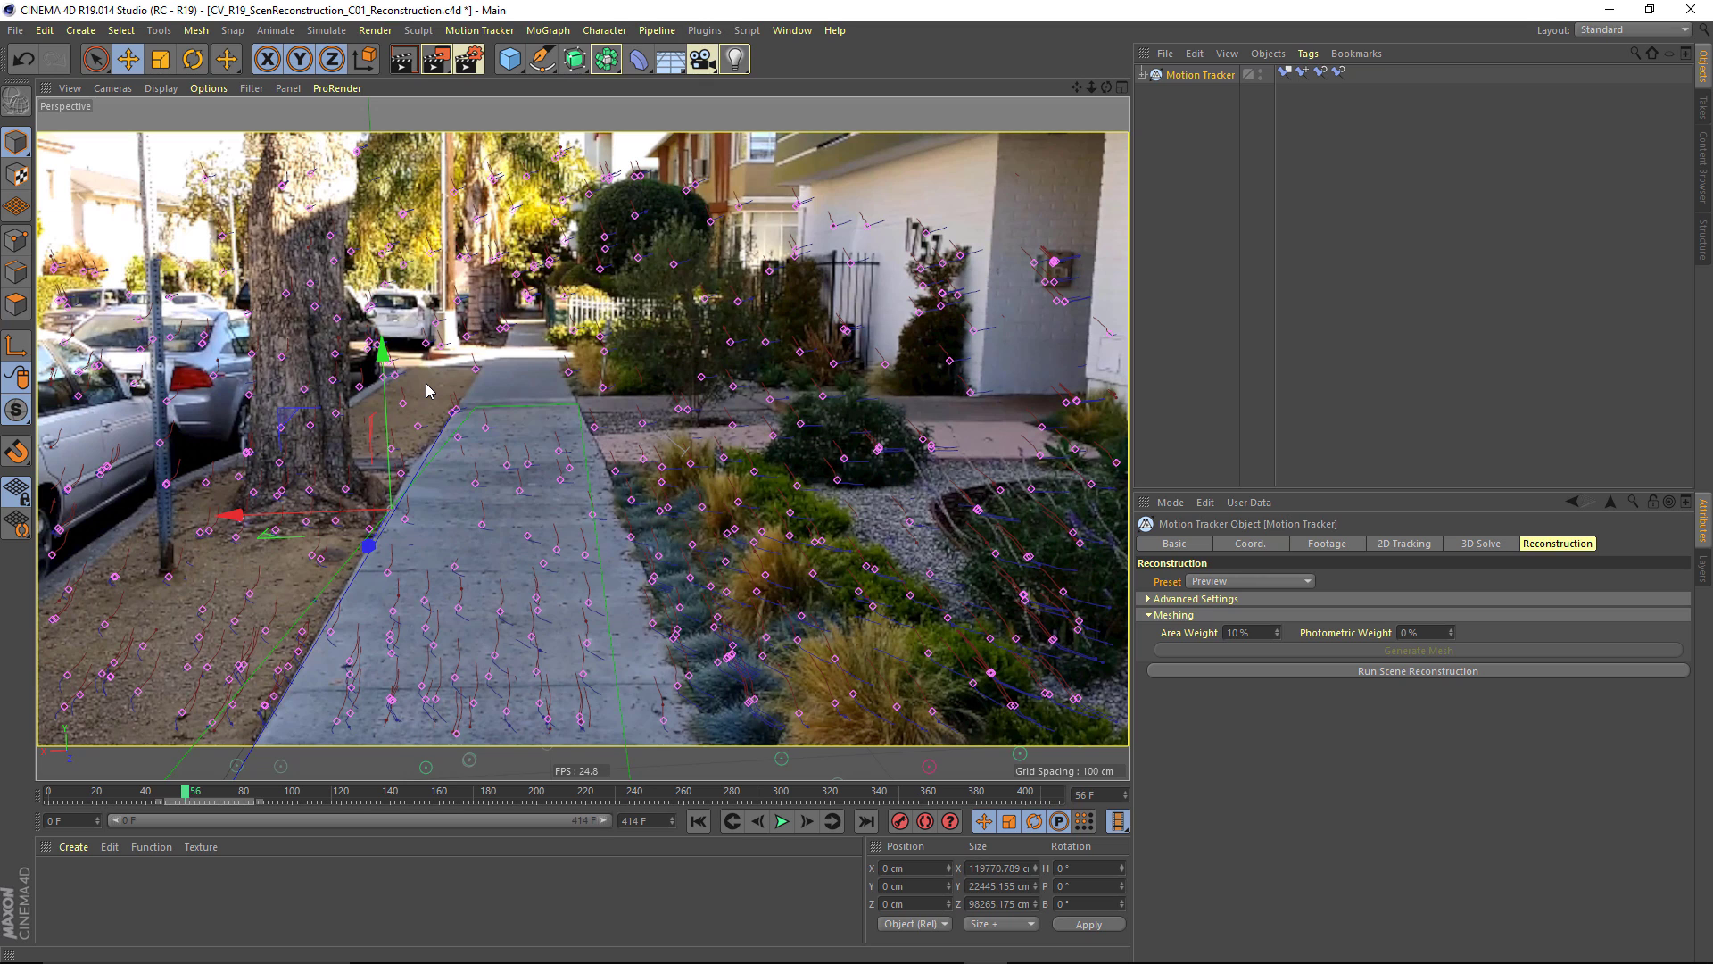
Examine the settings of the Motion Tracker's Planar Constraint, Position Constraint and last constraint tag.
{"action": "left_click", "coordinate": [1290, 73]}
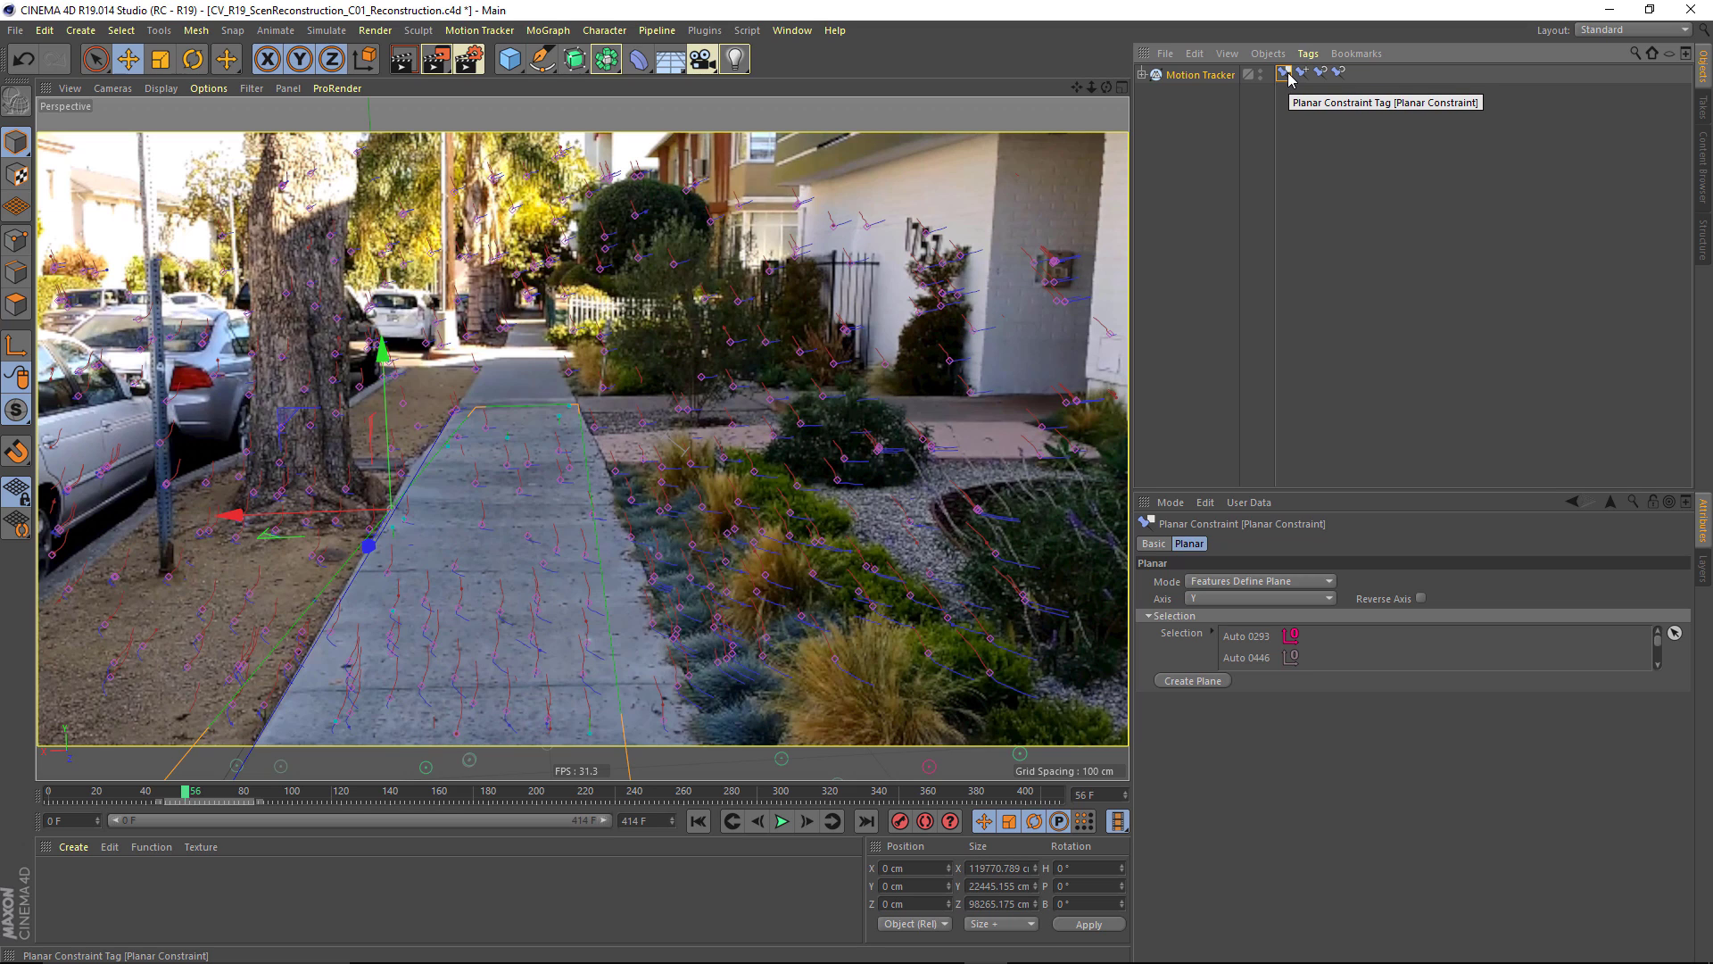
{"action": "left_click", "coordinate": [1303, 74]}
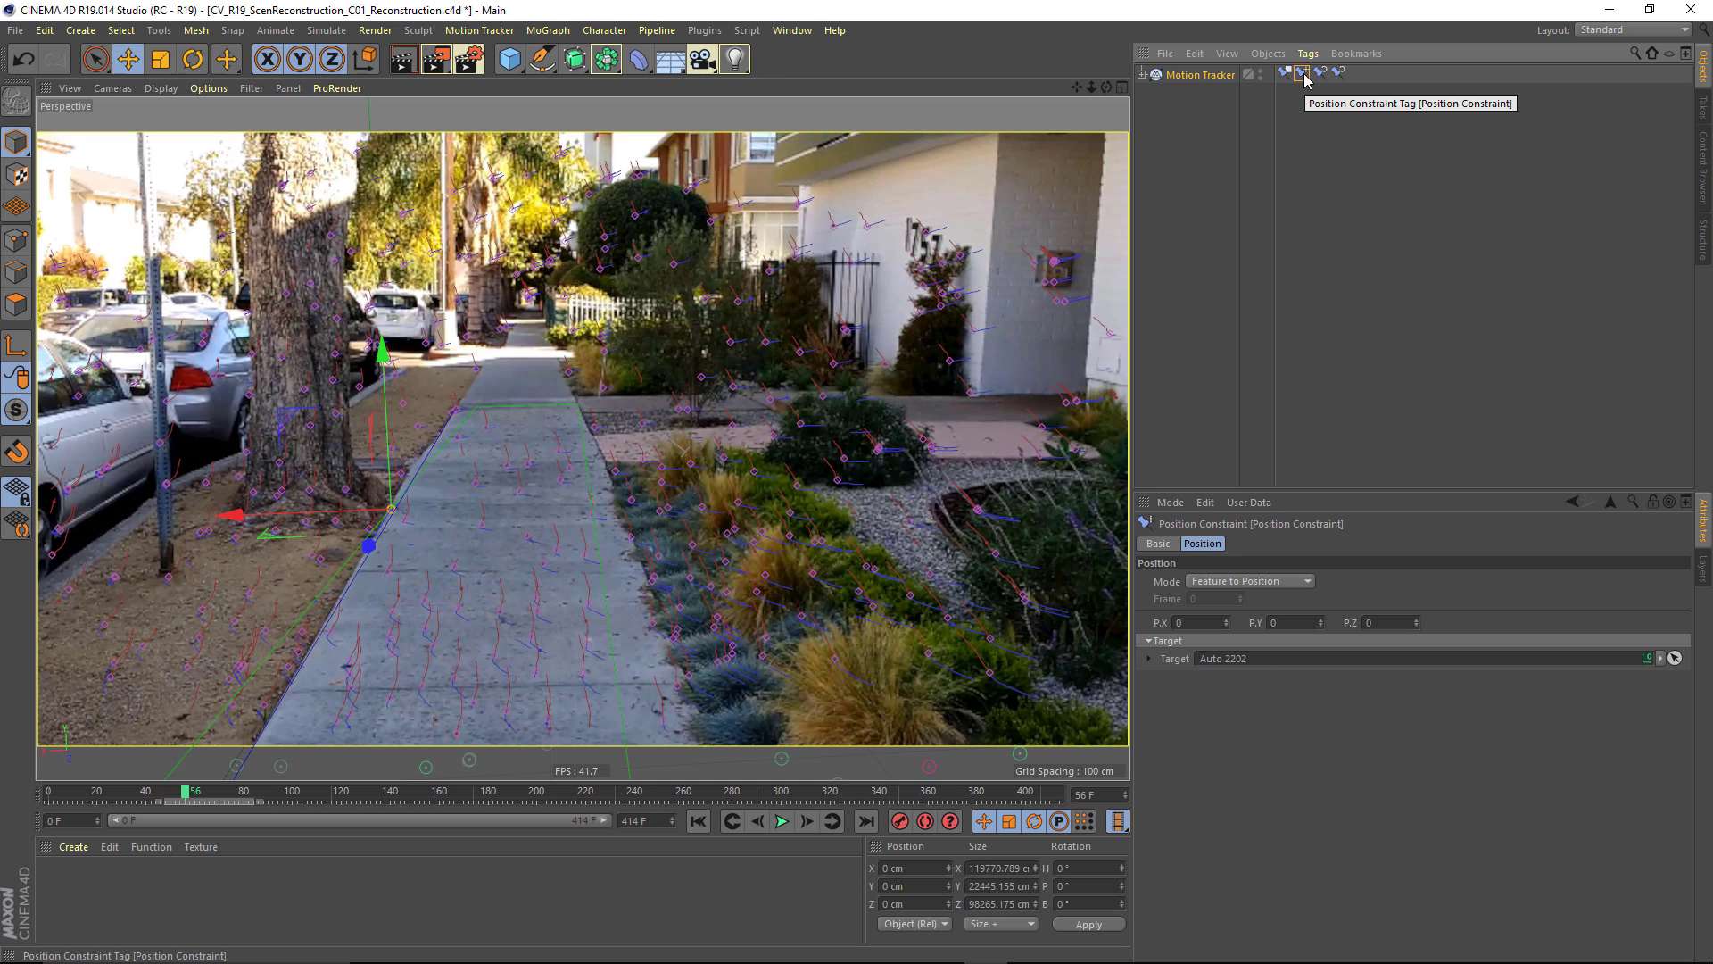
{"action": "left_click", "coordinate": [1337, 73]}
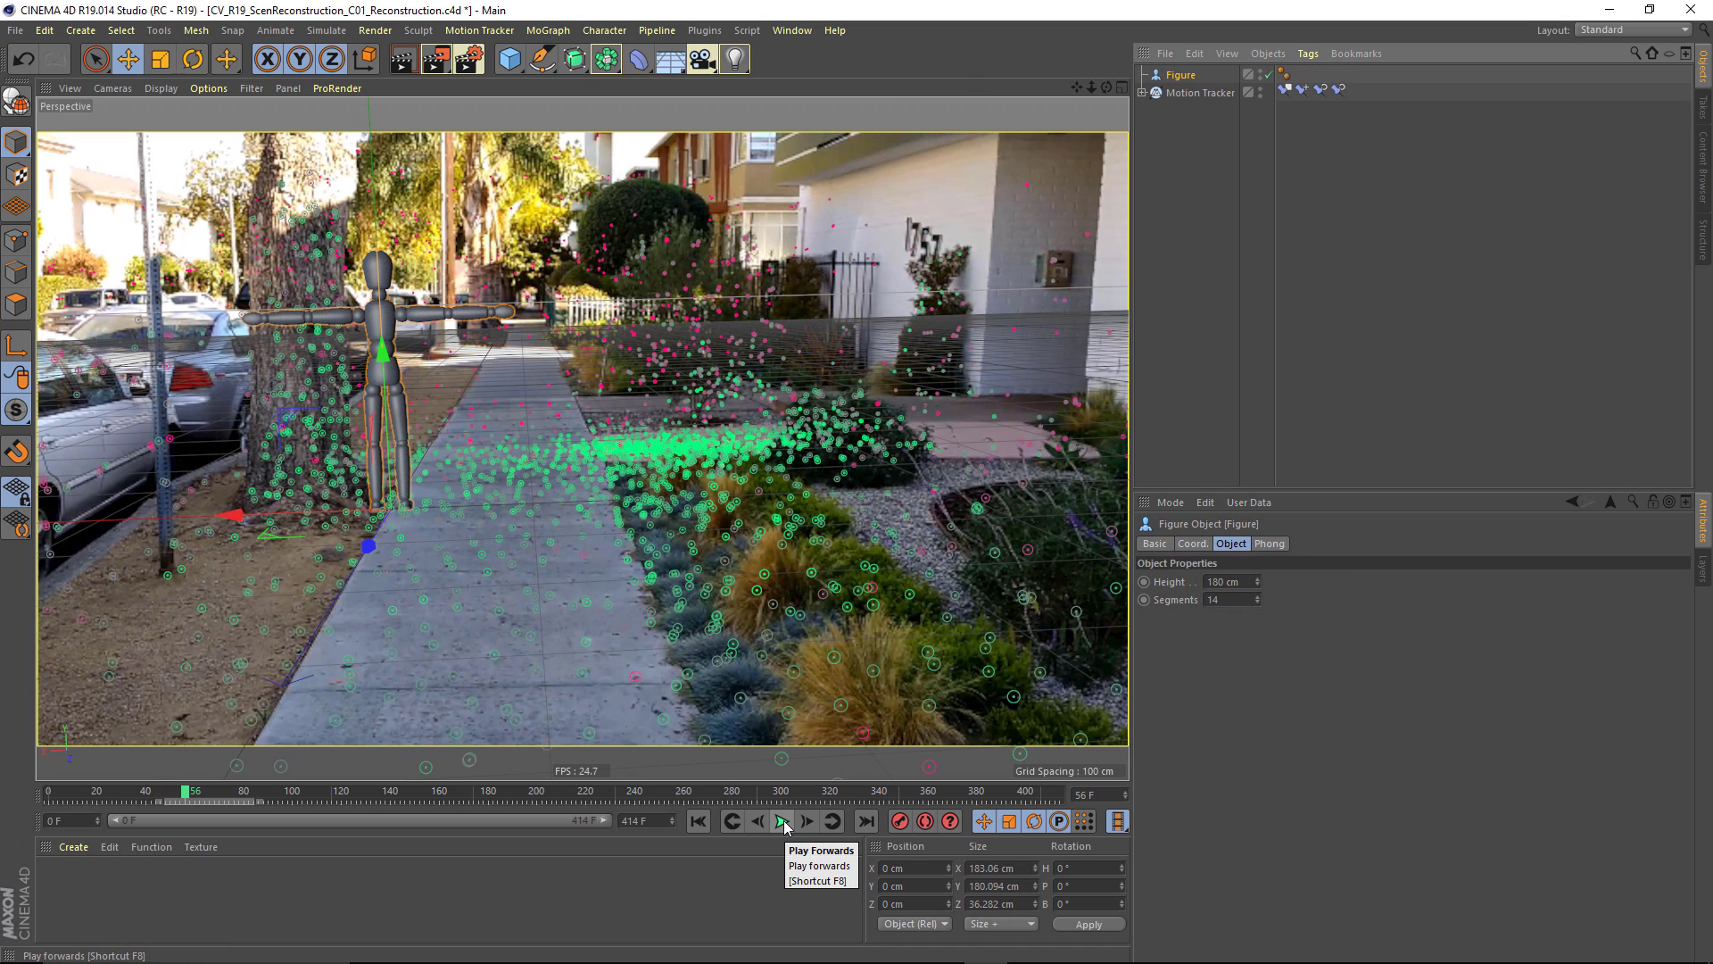
Play the footage to check how the Figure holds its place beside the tree, and delete the Figure at frame 123.
{"action": "left_click", "coordinate": [782, 821]}
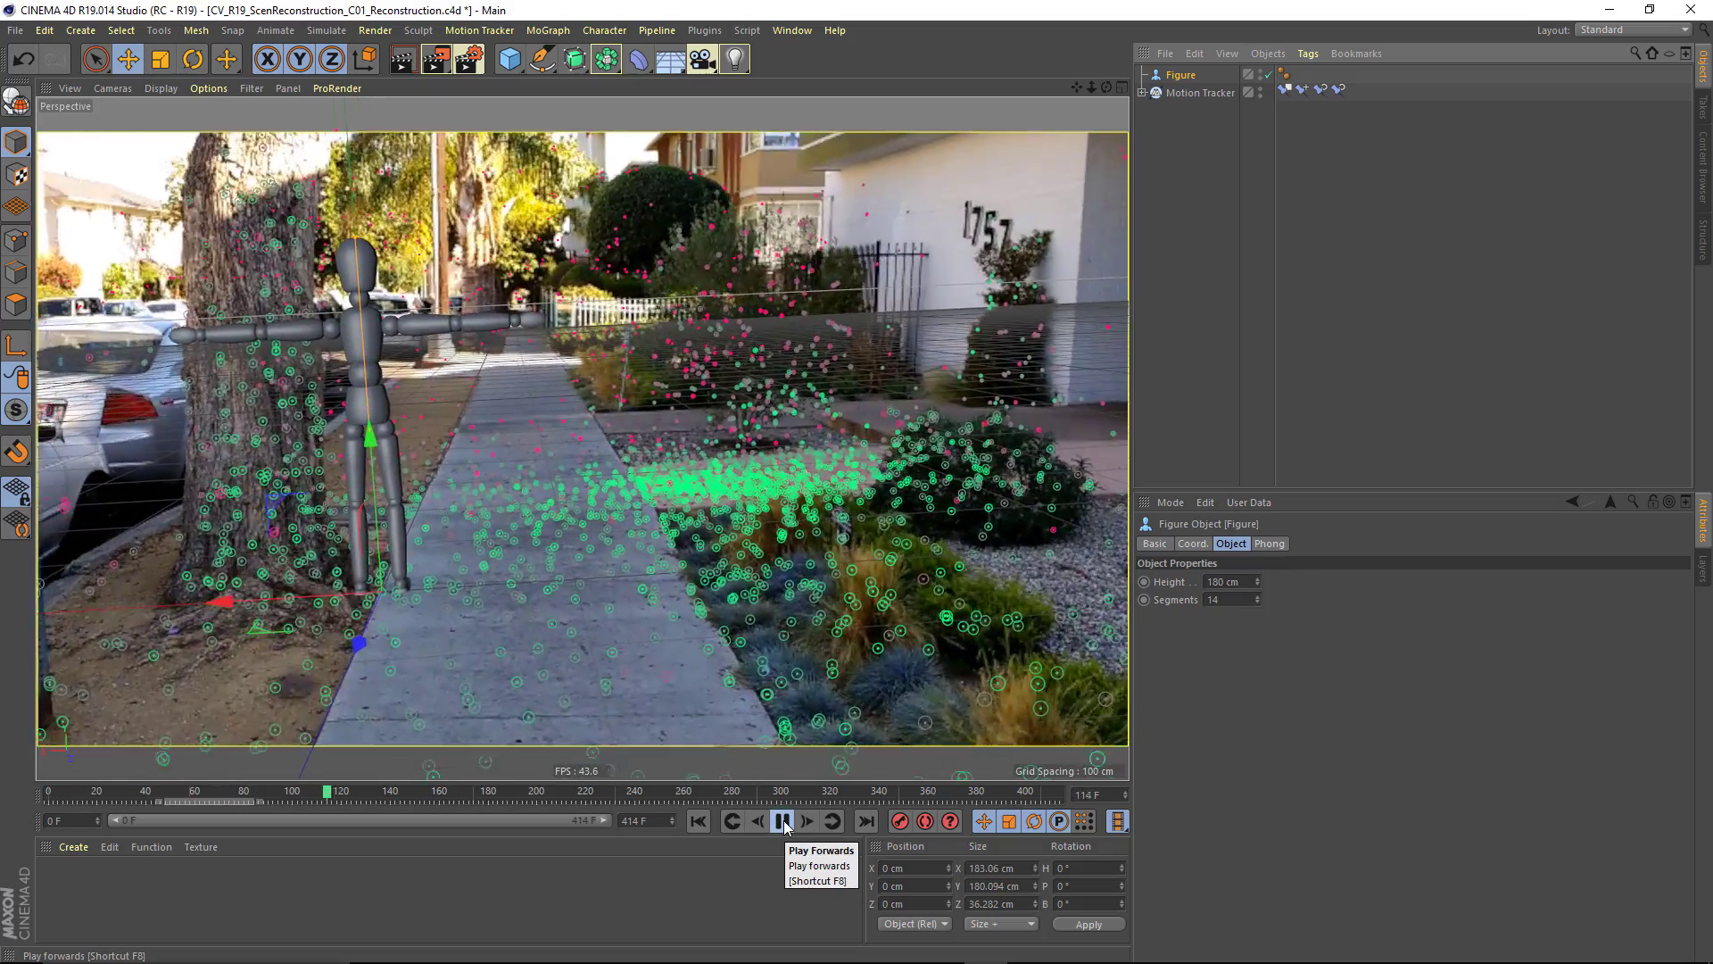
{"action": "left_click", "coordinate": [783, 821]}
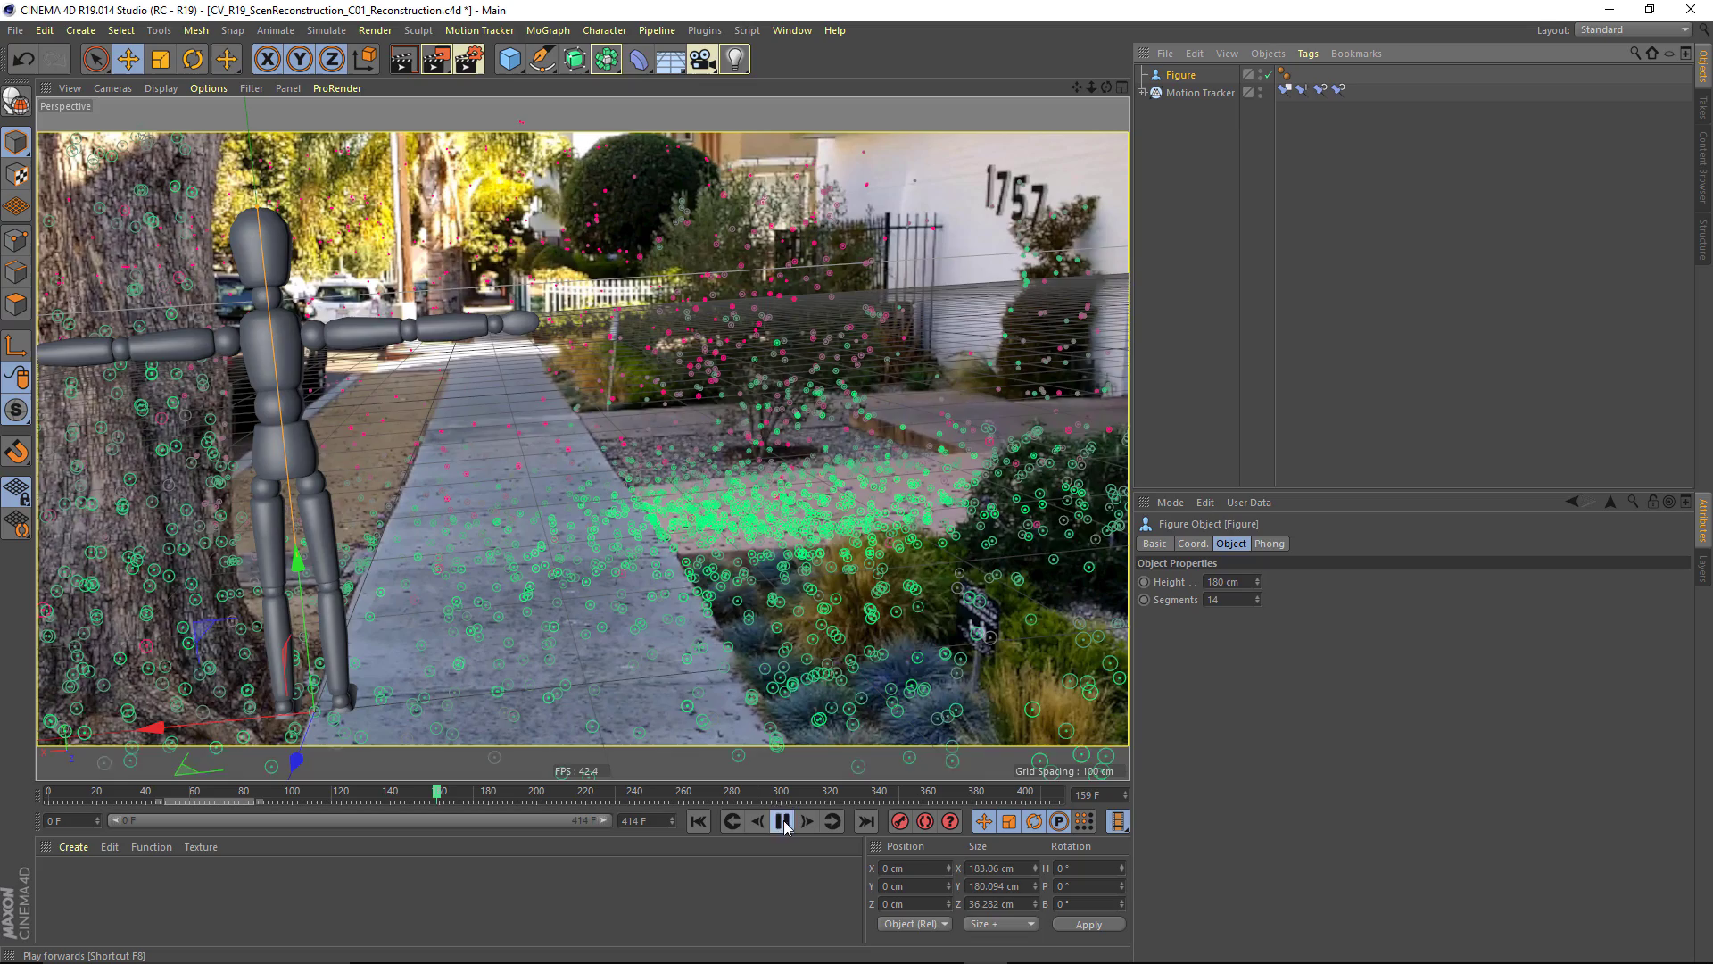
{"action": "left_click", "coordinate": [348, 807]}
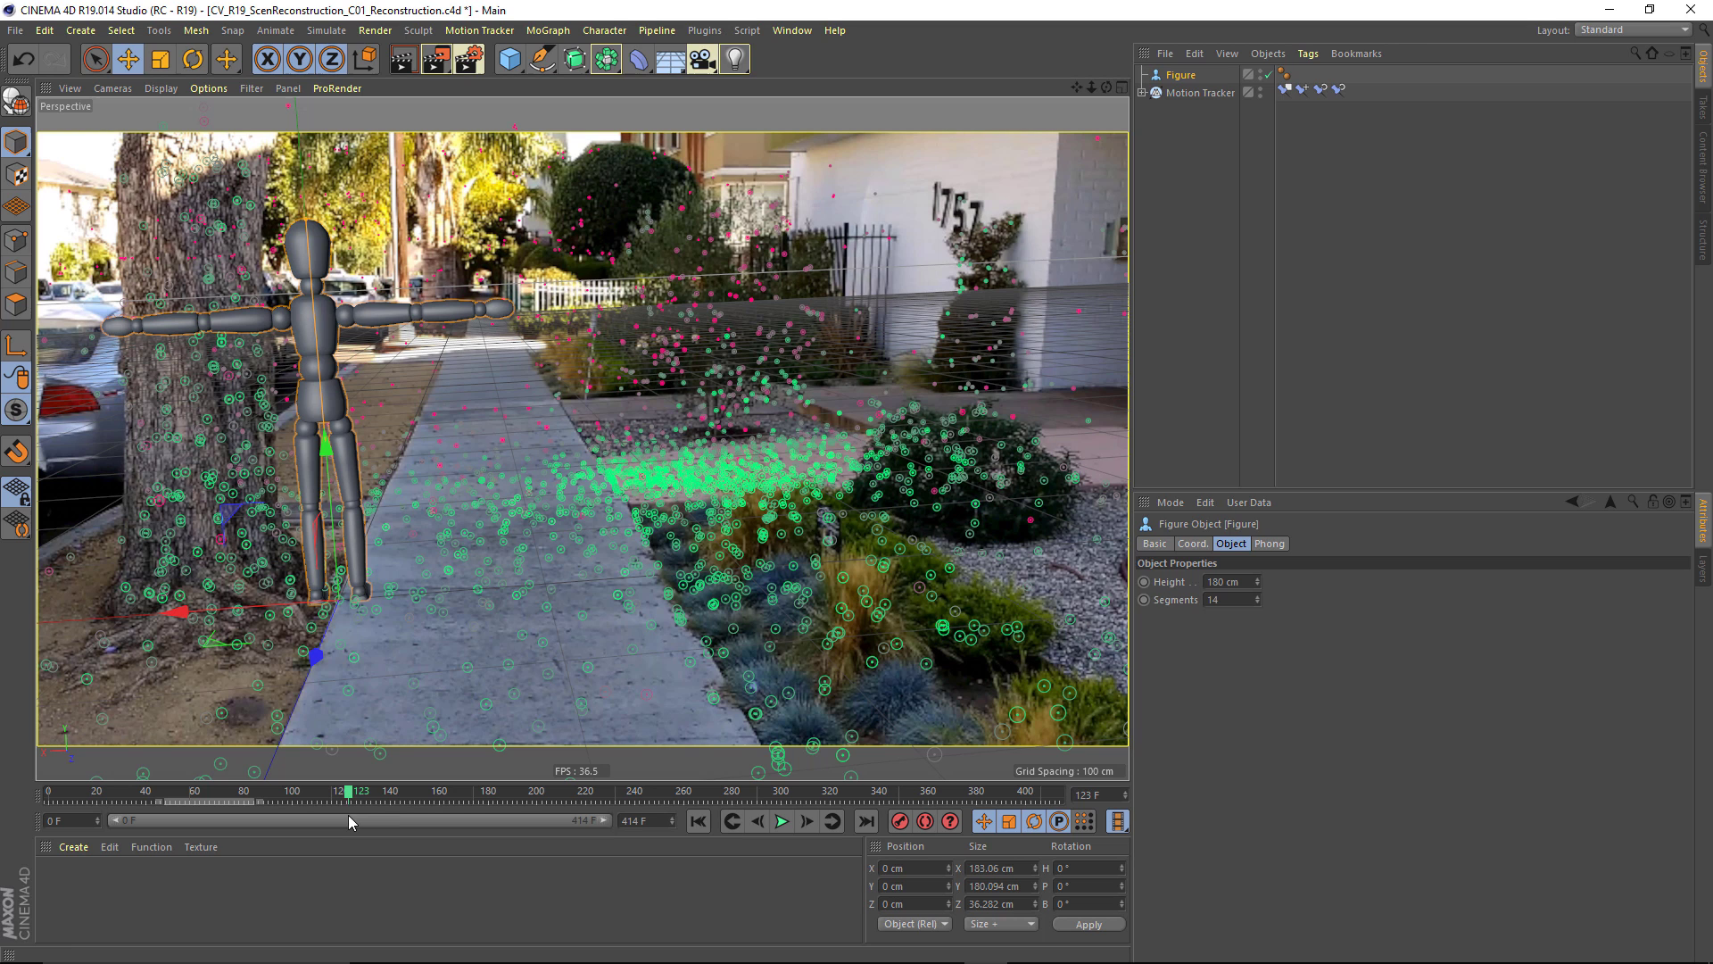
{"action": "key", "text": "Delete"}
Run the Motion Tracker's scene reconstruction with the Preview preset.
{"action": "left_click", "coordinate": [1179, 77]}
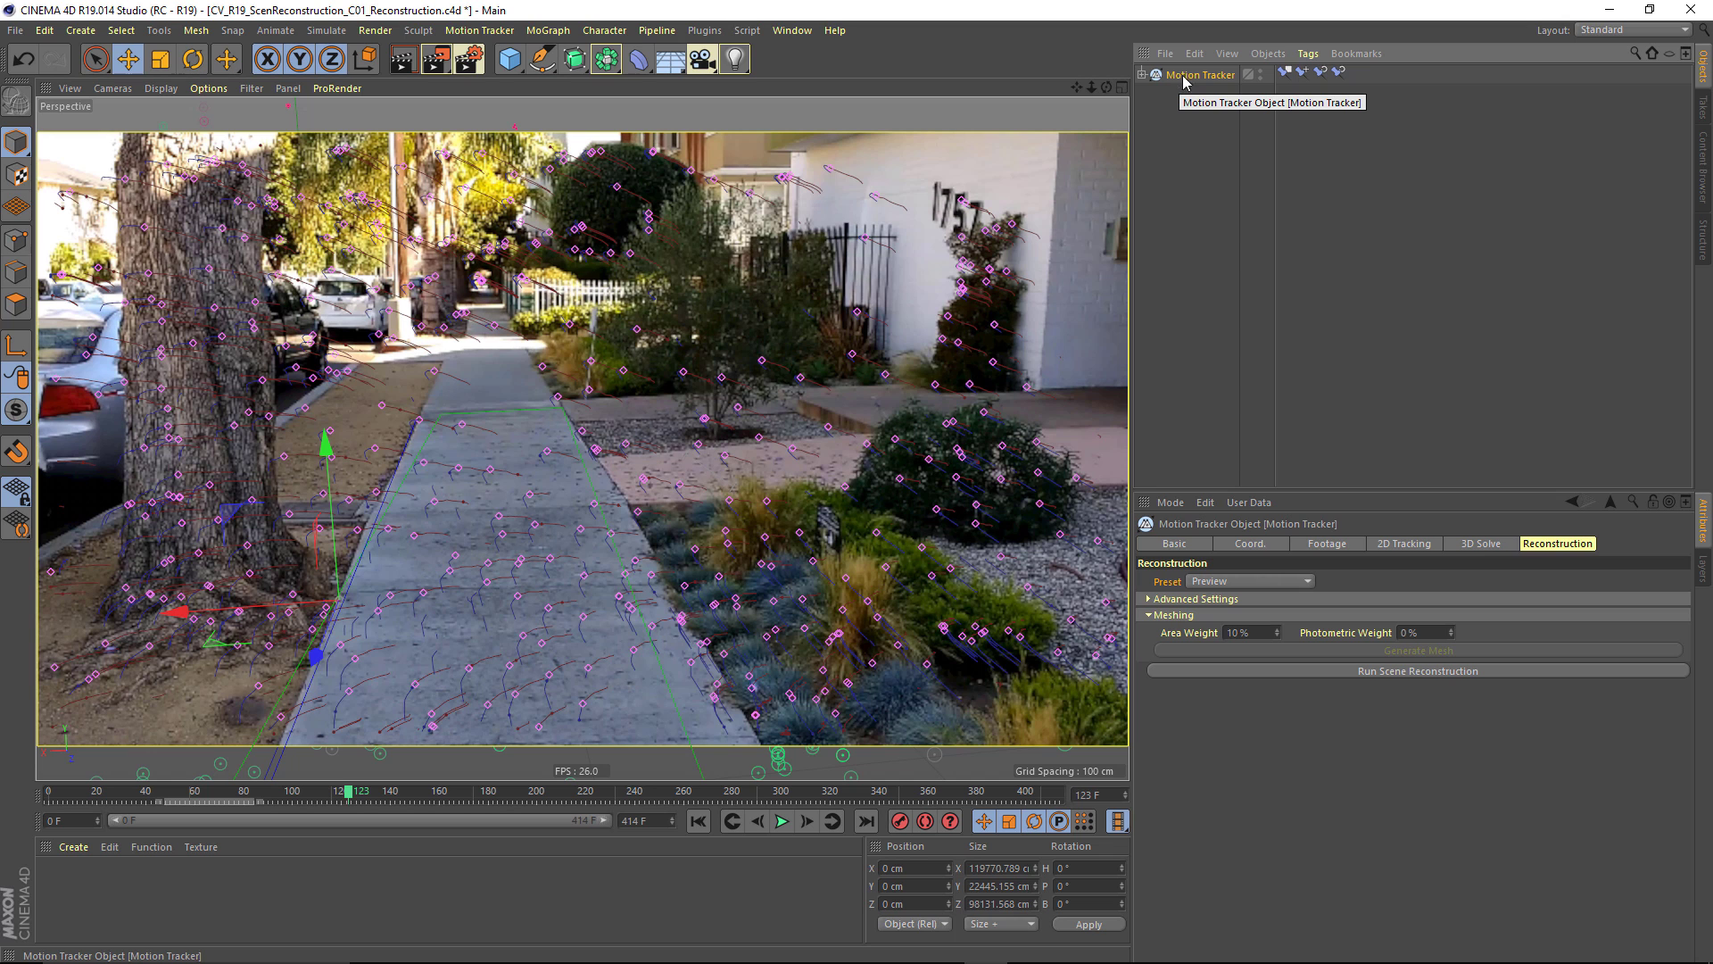
{"action": "left_click", "coordinate": [1553, 545]}
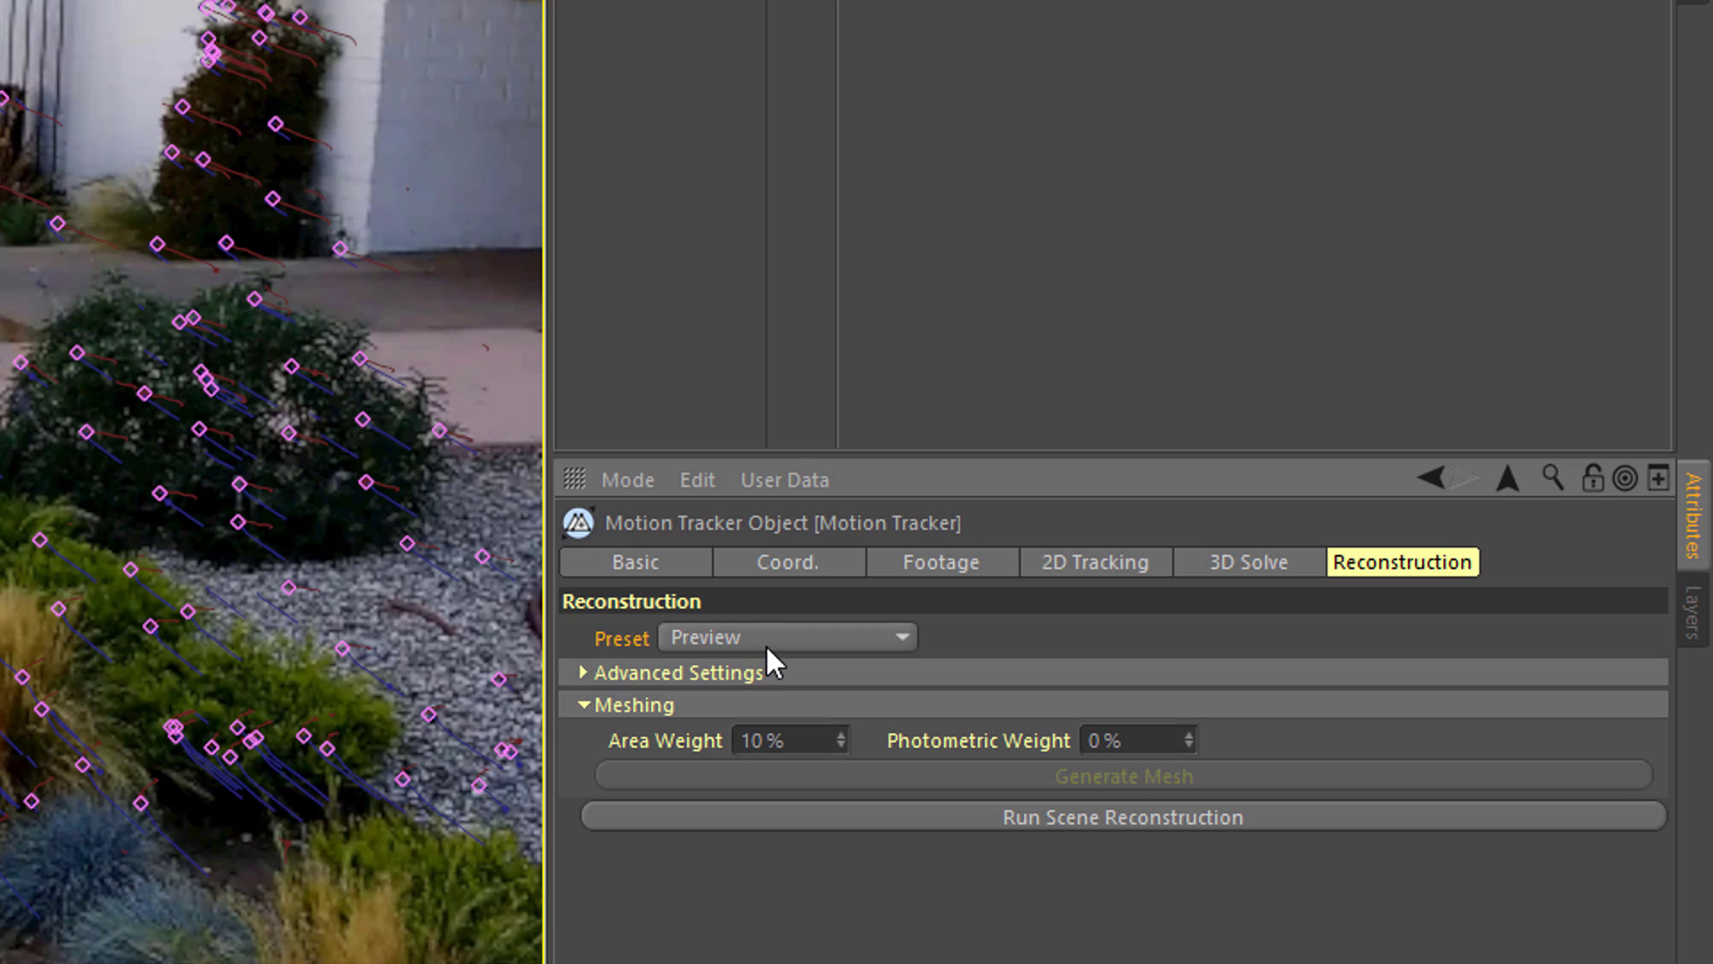
{"action": "left_click", "coordinate": [1049, 820]}
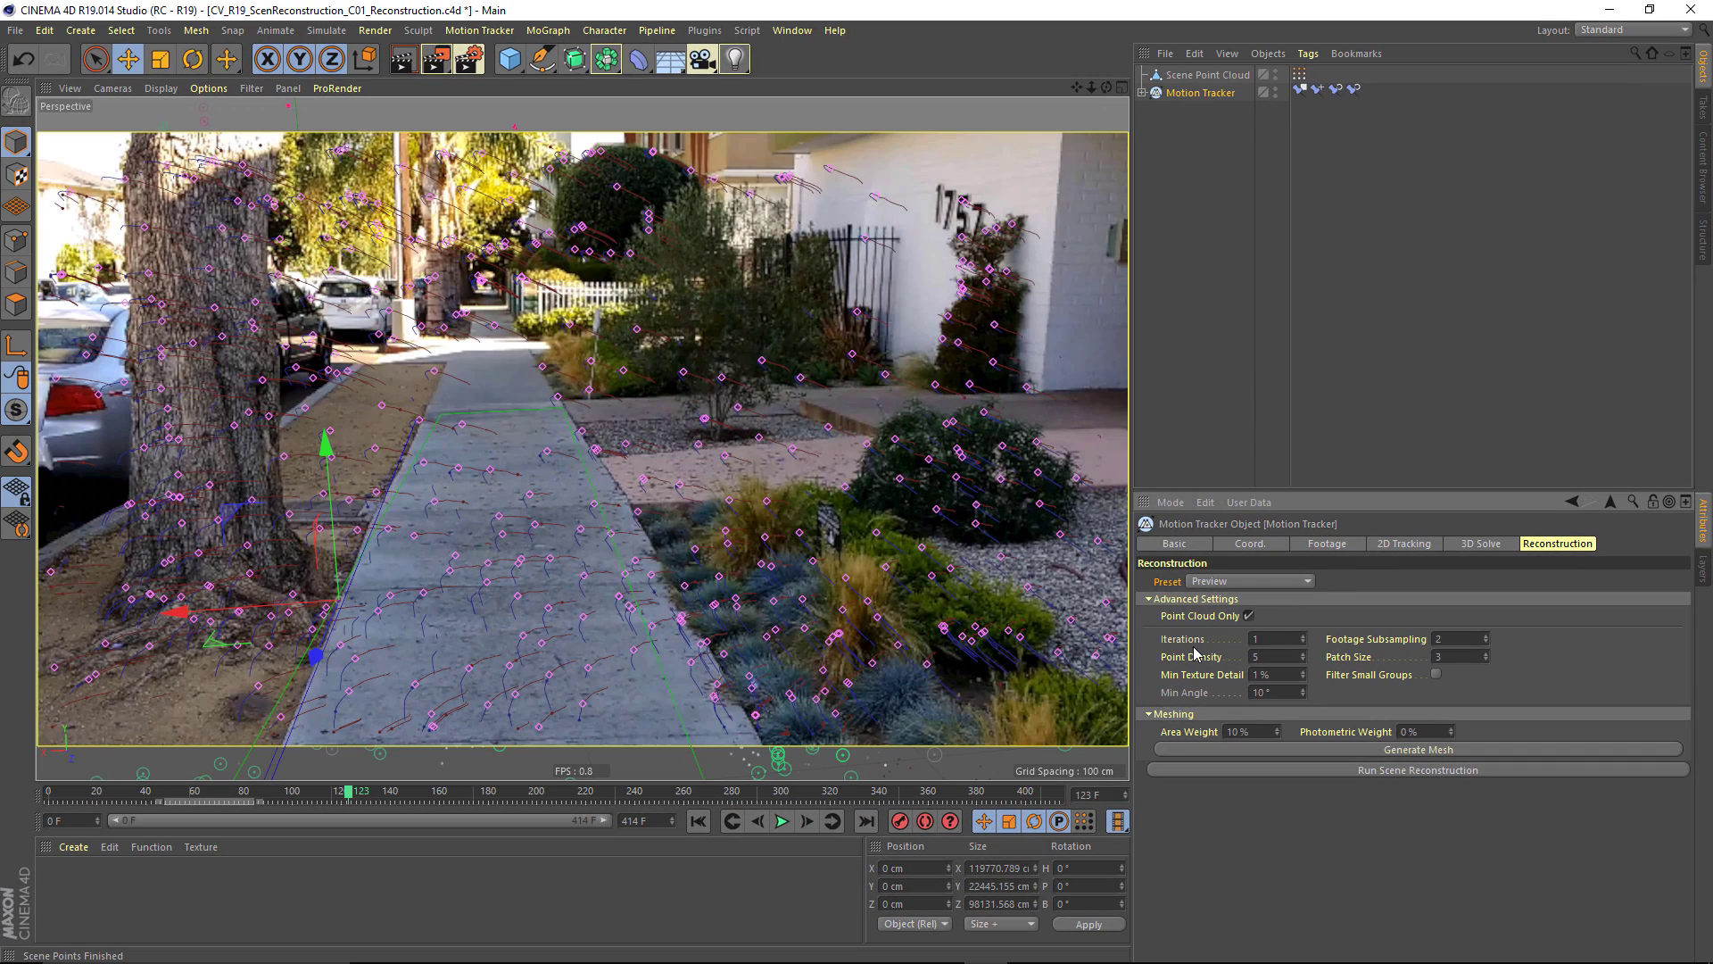
Inspect the Scene Point Cloud's Vertex Color tag and play the footage from frame 0 to check the reconstructed points.
{"action": "left_click", "coordinate": [1191, 79]}
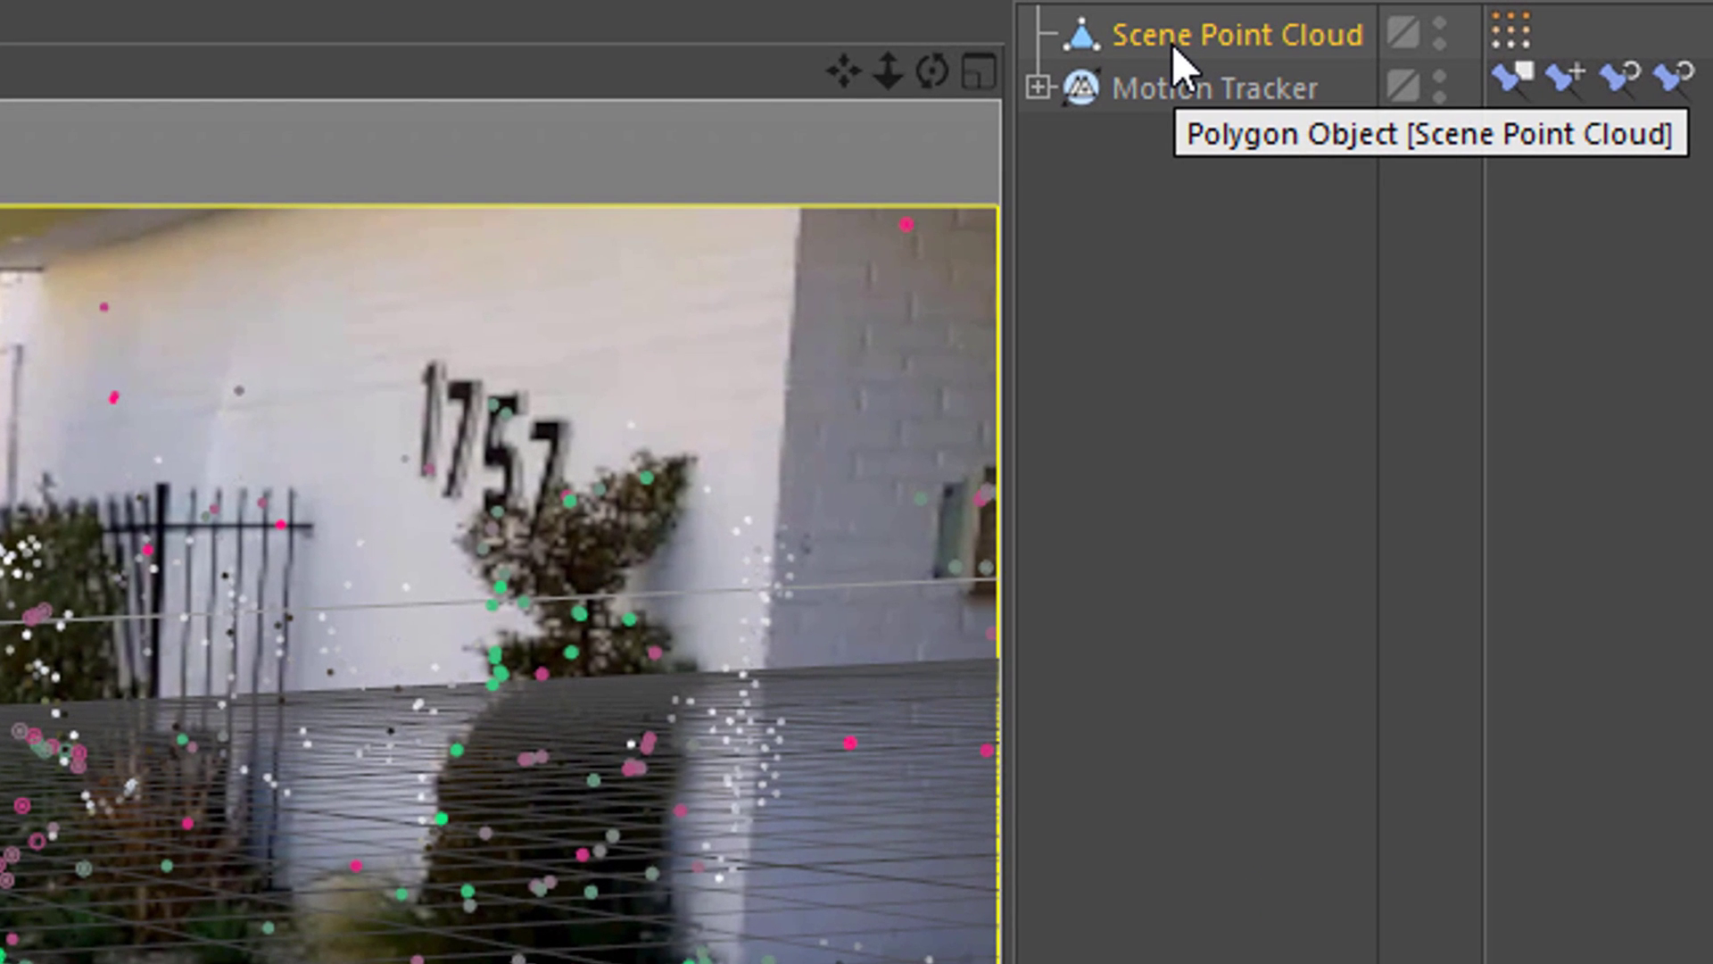
{"action": "left_click", "coordinate": [1524, 29]}
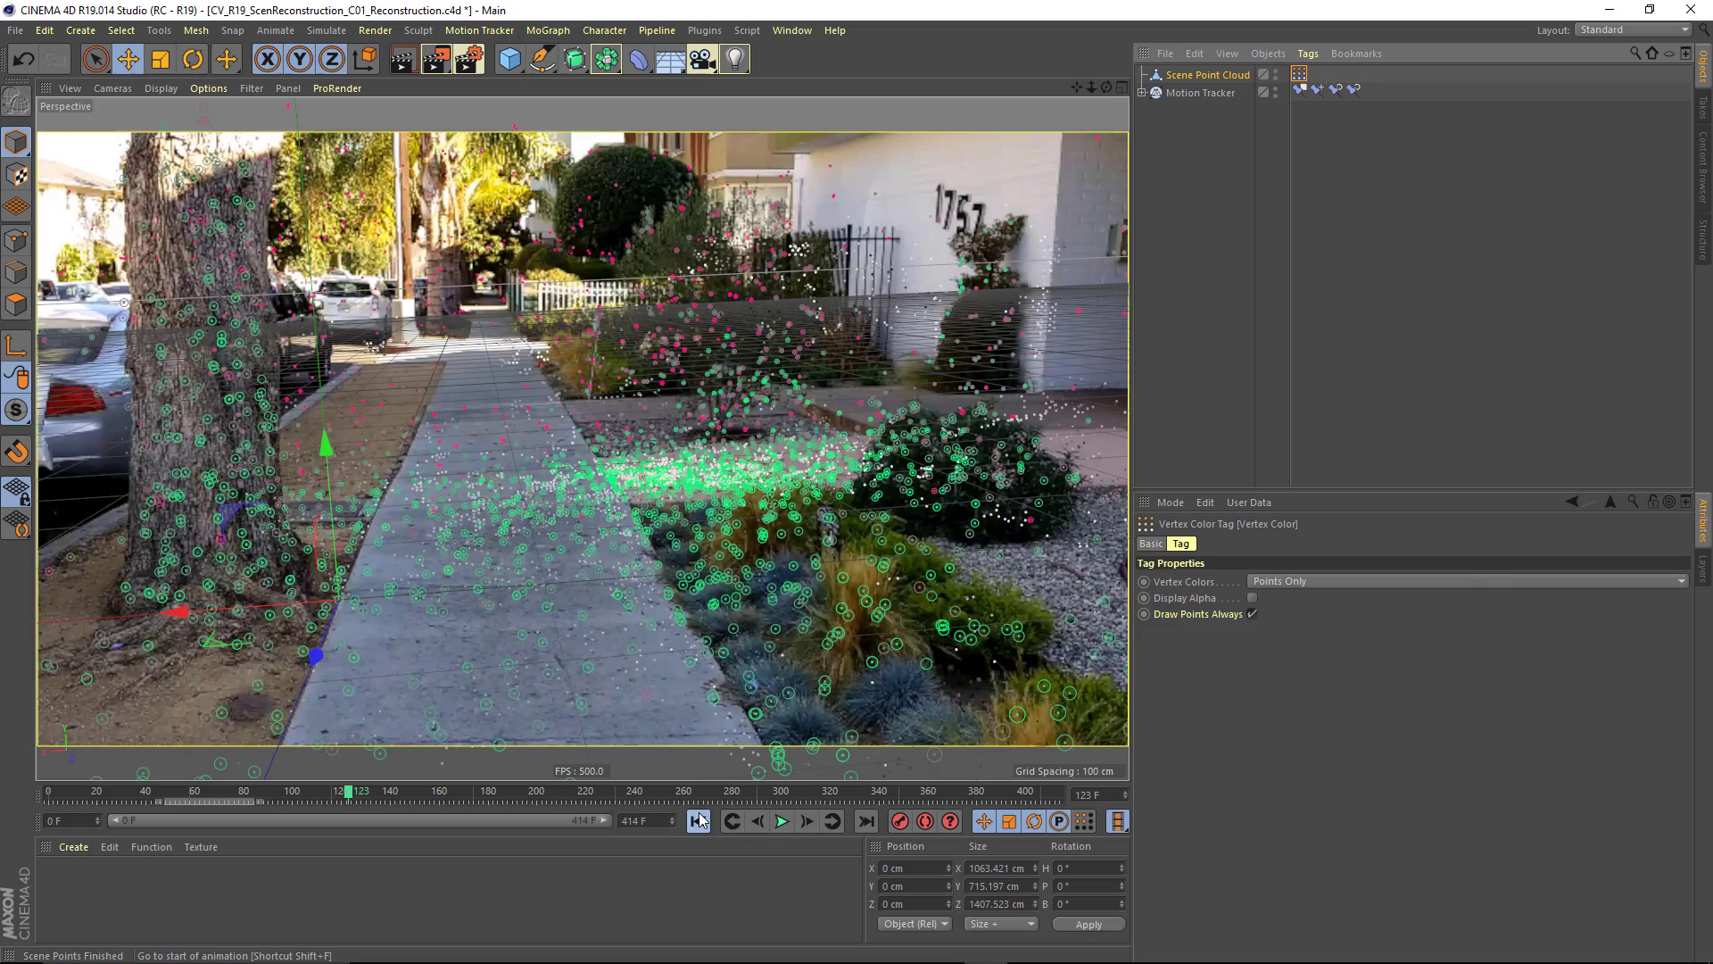
{"action": "left_click", "coordinate": [698, 820]}
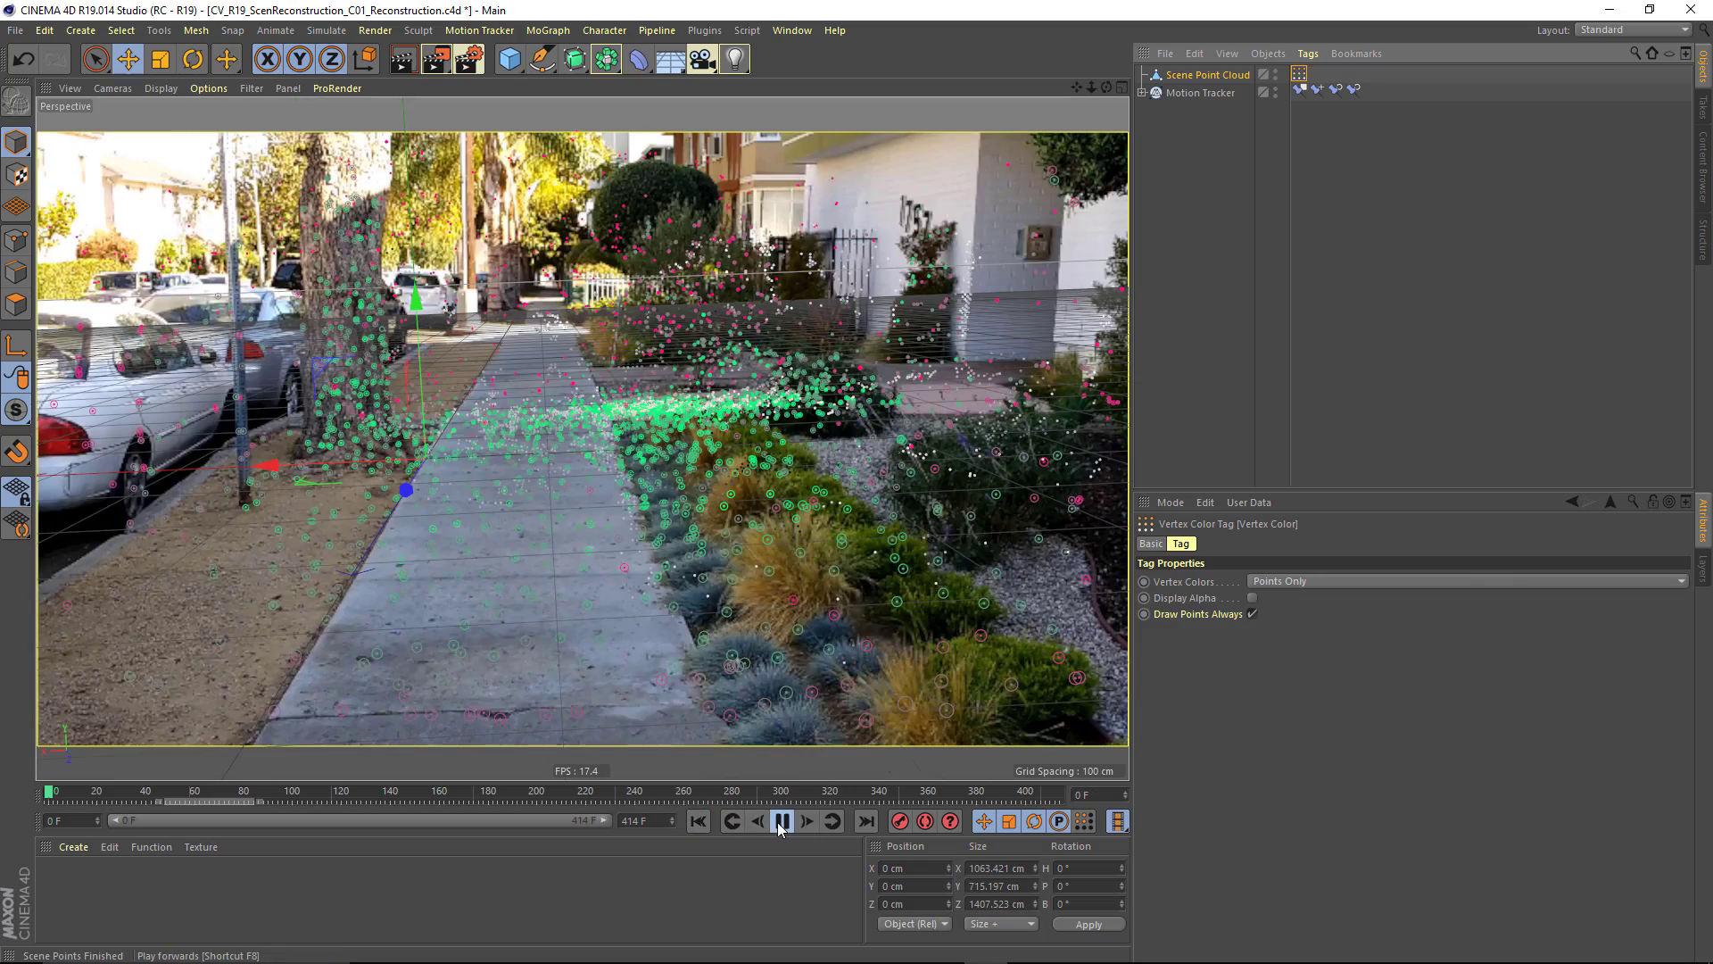
{"action": "left_click", "coordinate": [781, 821]}
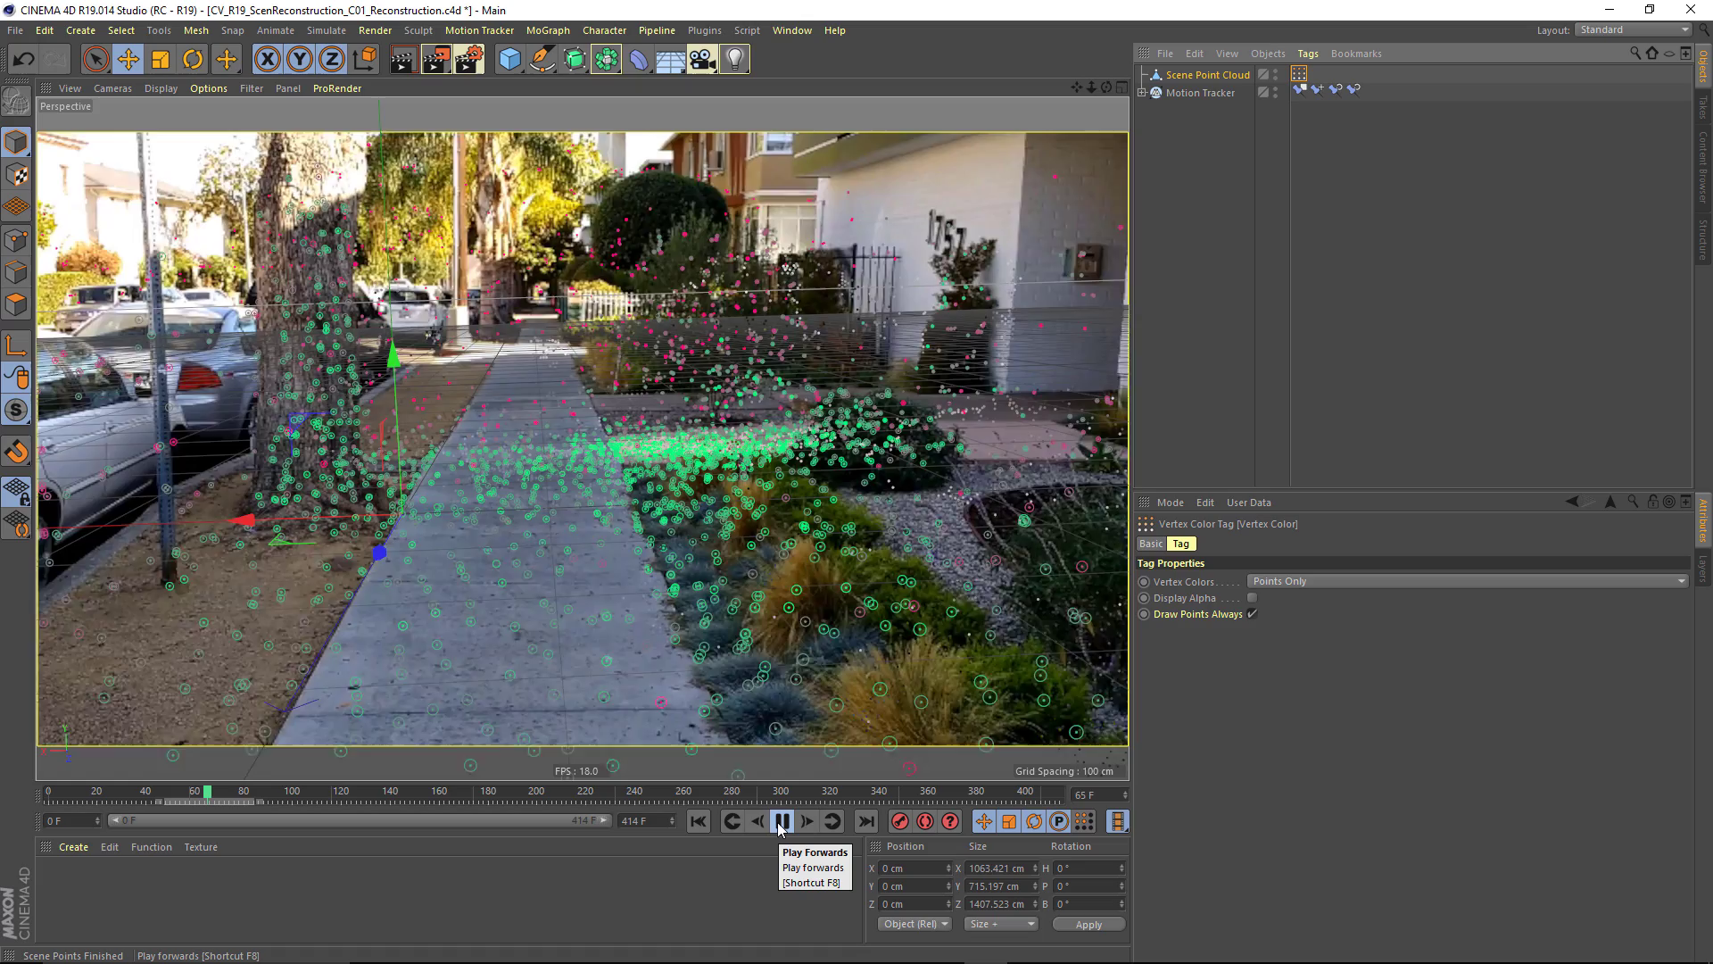
{"action": "left_click", "coordinate": [782, 822]}
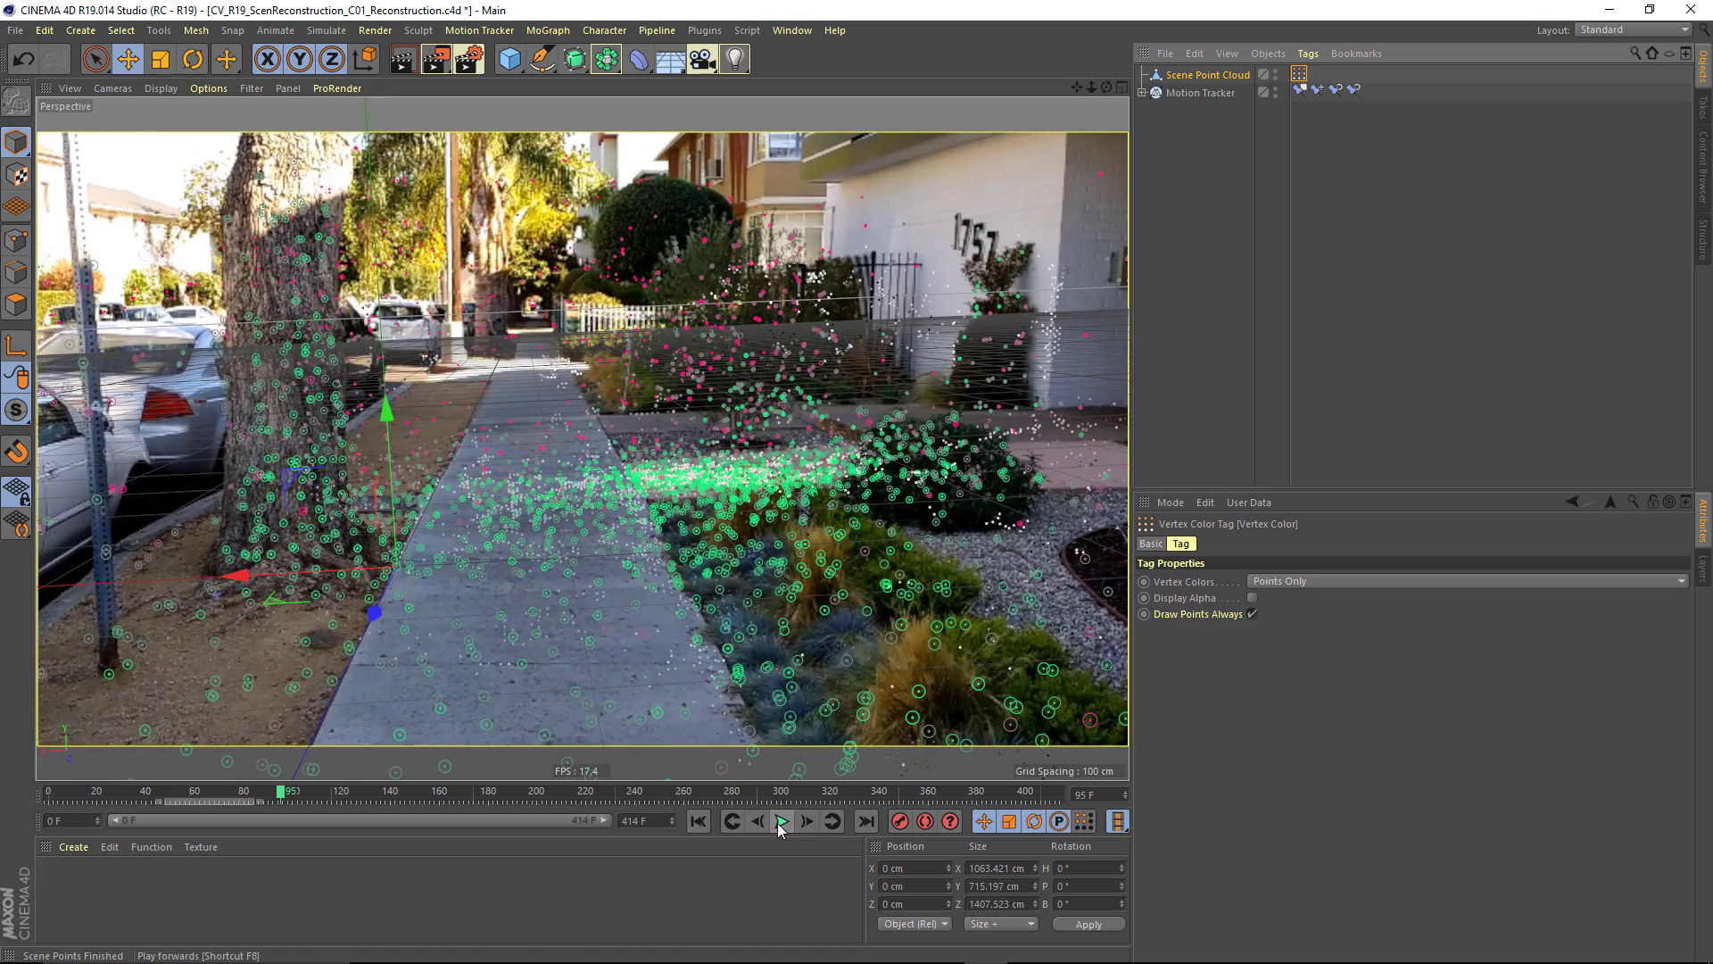
Hide the Auto Features in the viewport and leave the Solved Camera view to inspect the point cloud from several angles.
{"action": "left_click", "coordinate": [1142, 93]}
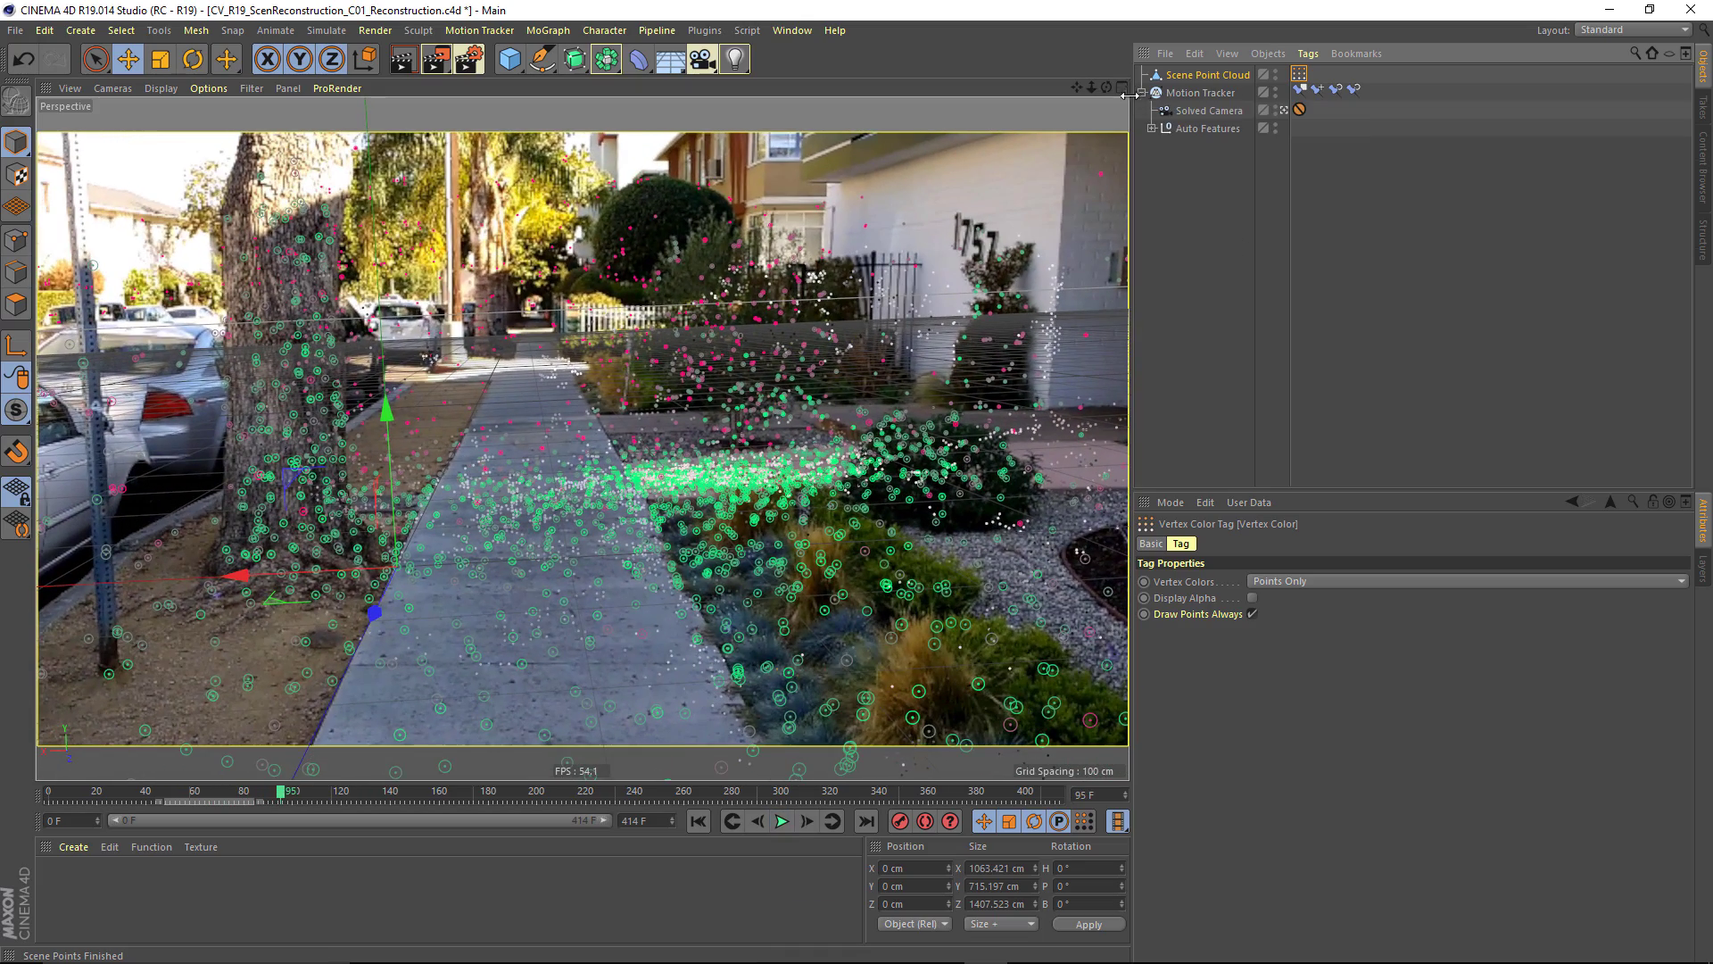
{"action": "left_click", "coordinate": [1275, 125]}
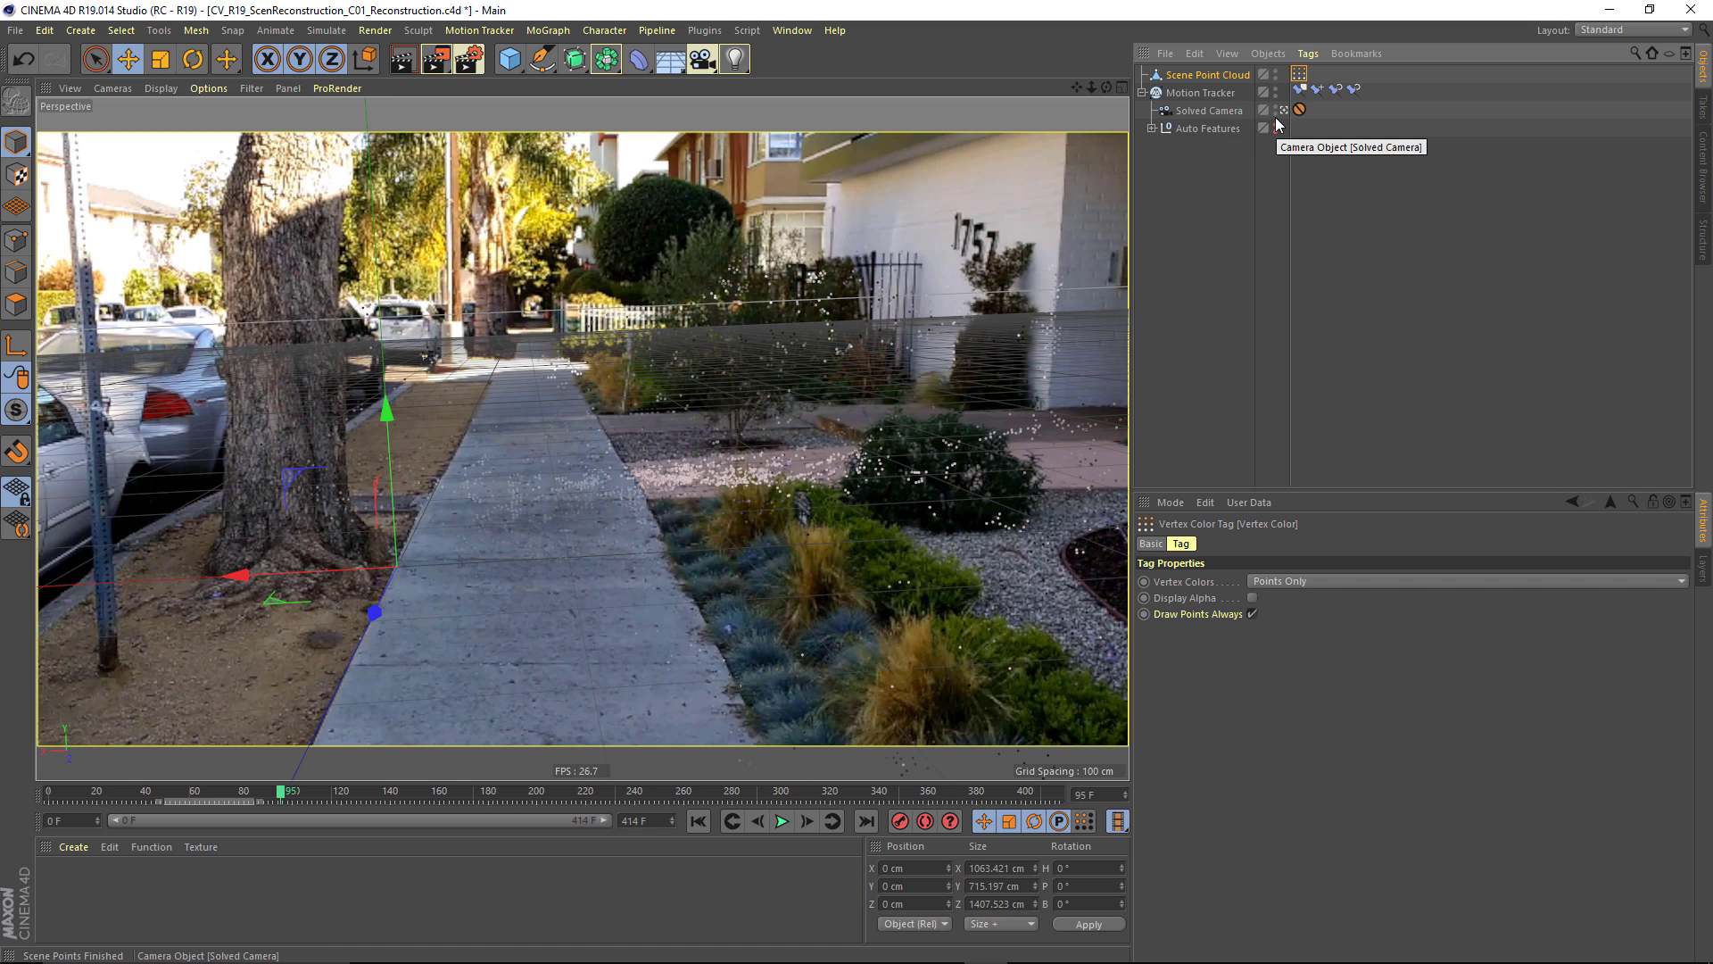
{"action": "left_click", "coordinate": [1283, 109]}
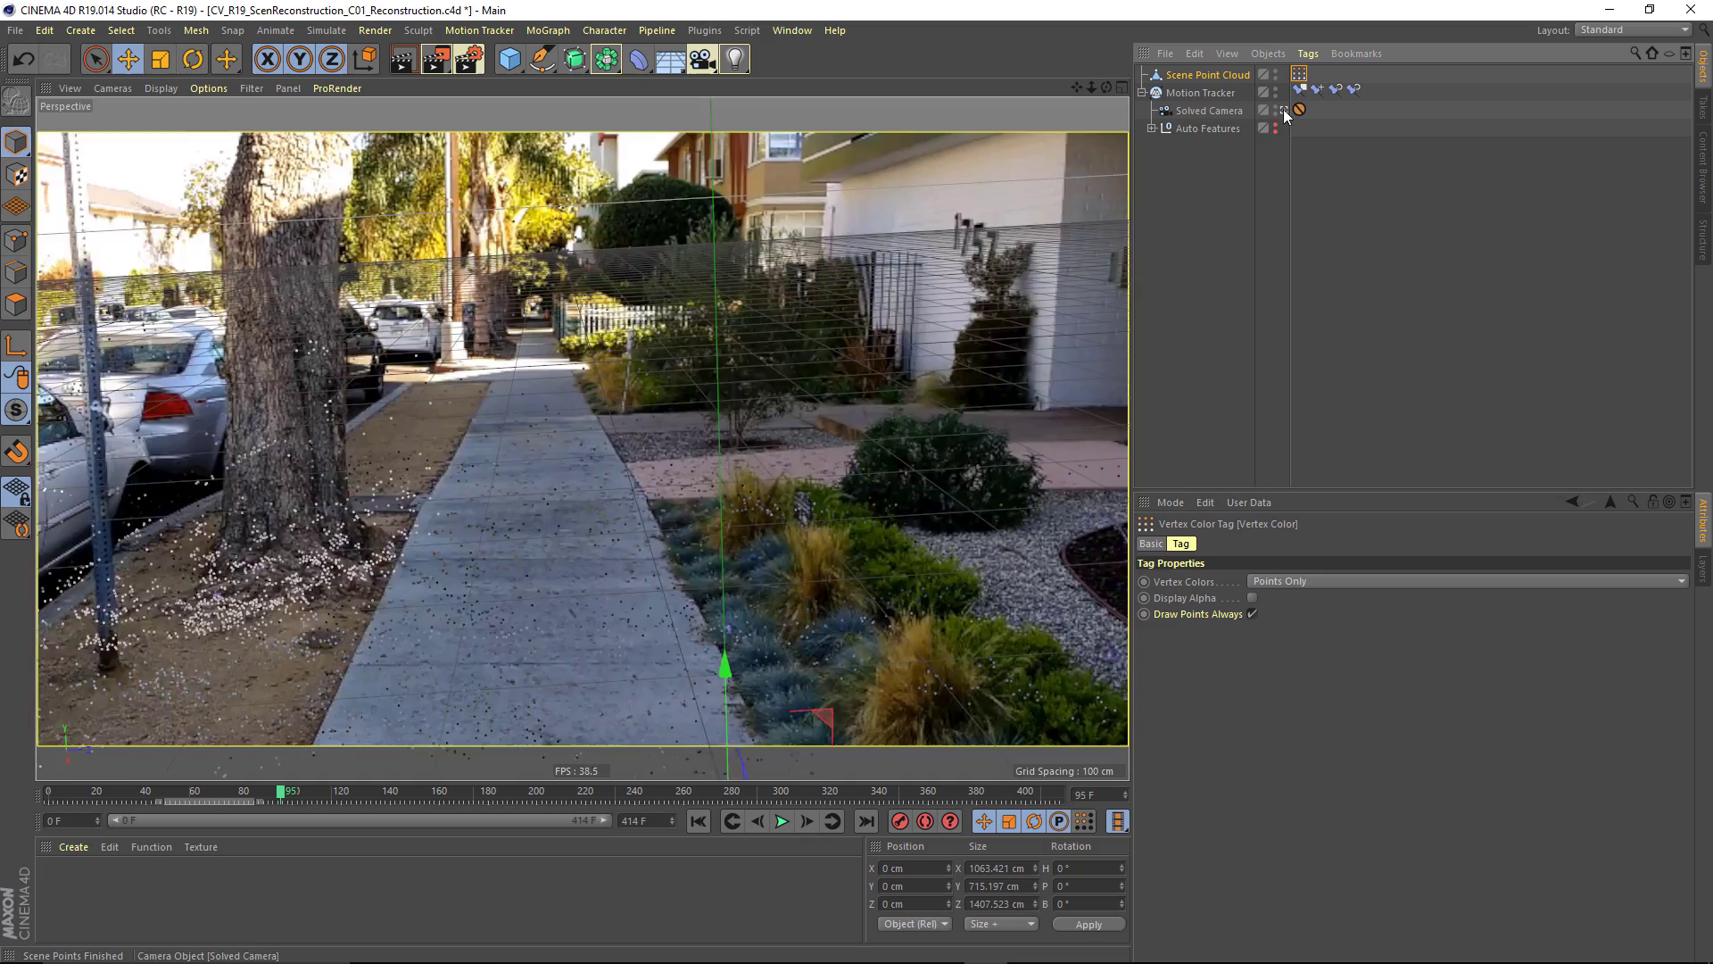
{"action": "left_click_drag", "start_coordinate": [270, 444], "coordinate": [777, 390], "text": "alt"}
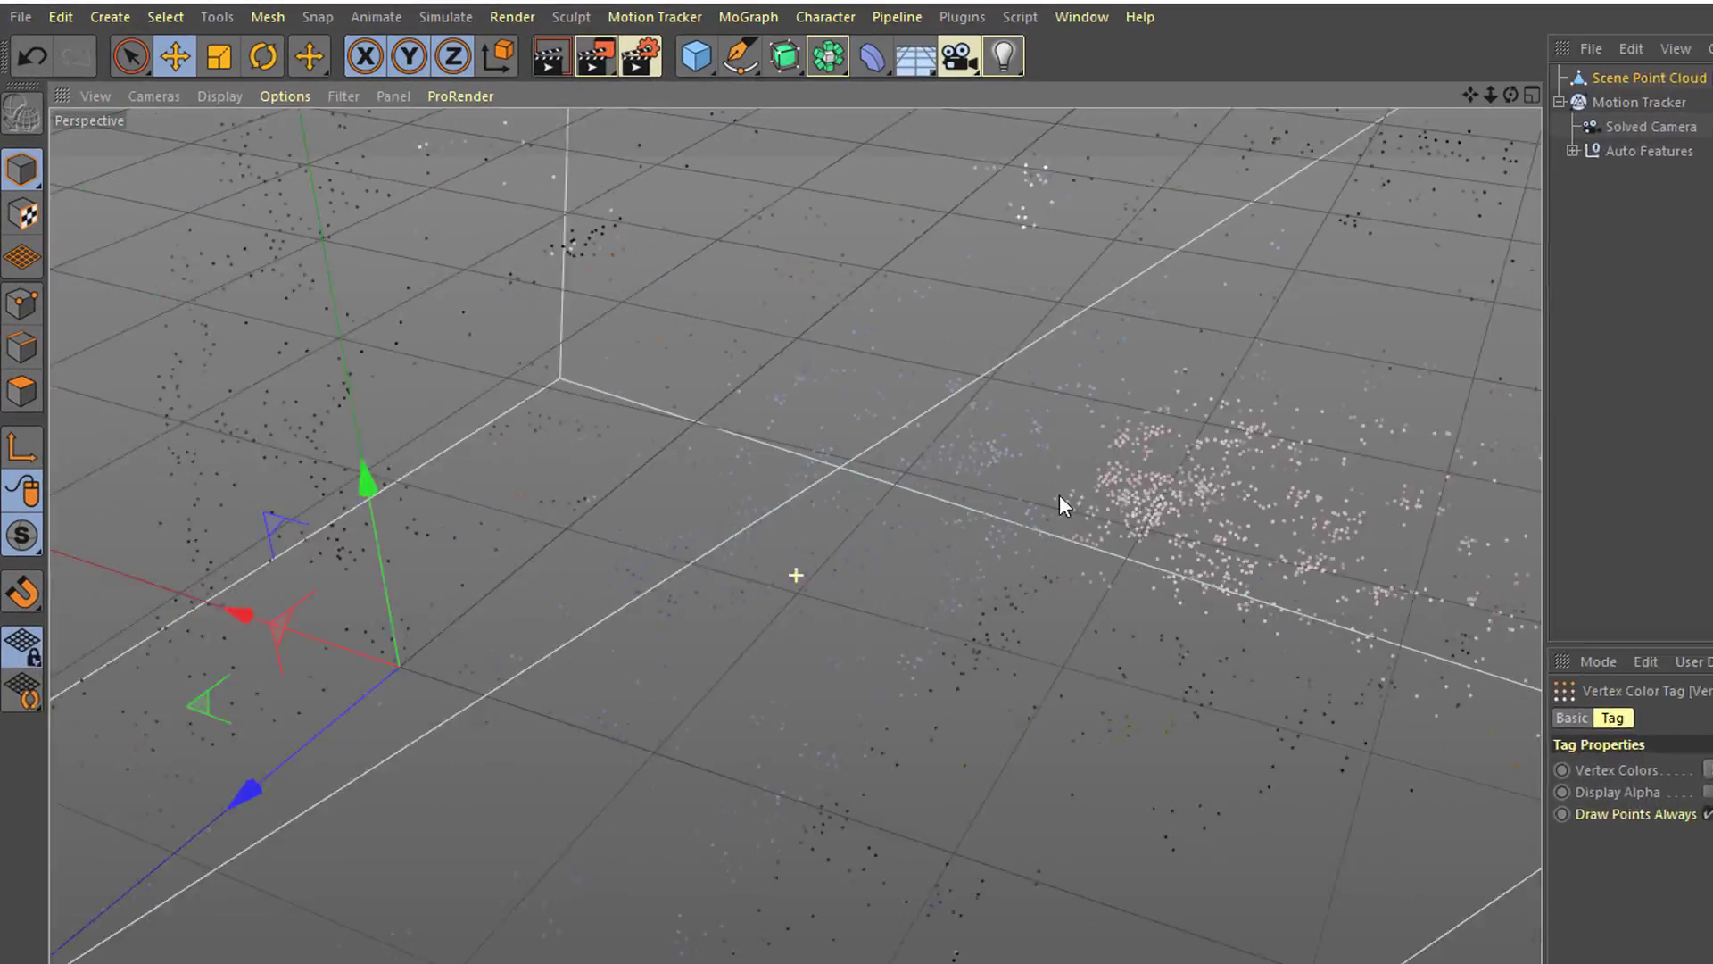
{"action": "left_click_drag", "start_coordinate": [1060, 497], "coordinate": [518, 481], "text": "alt"}
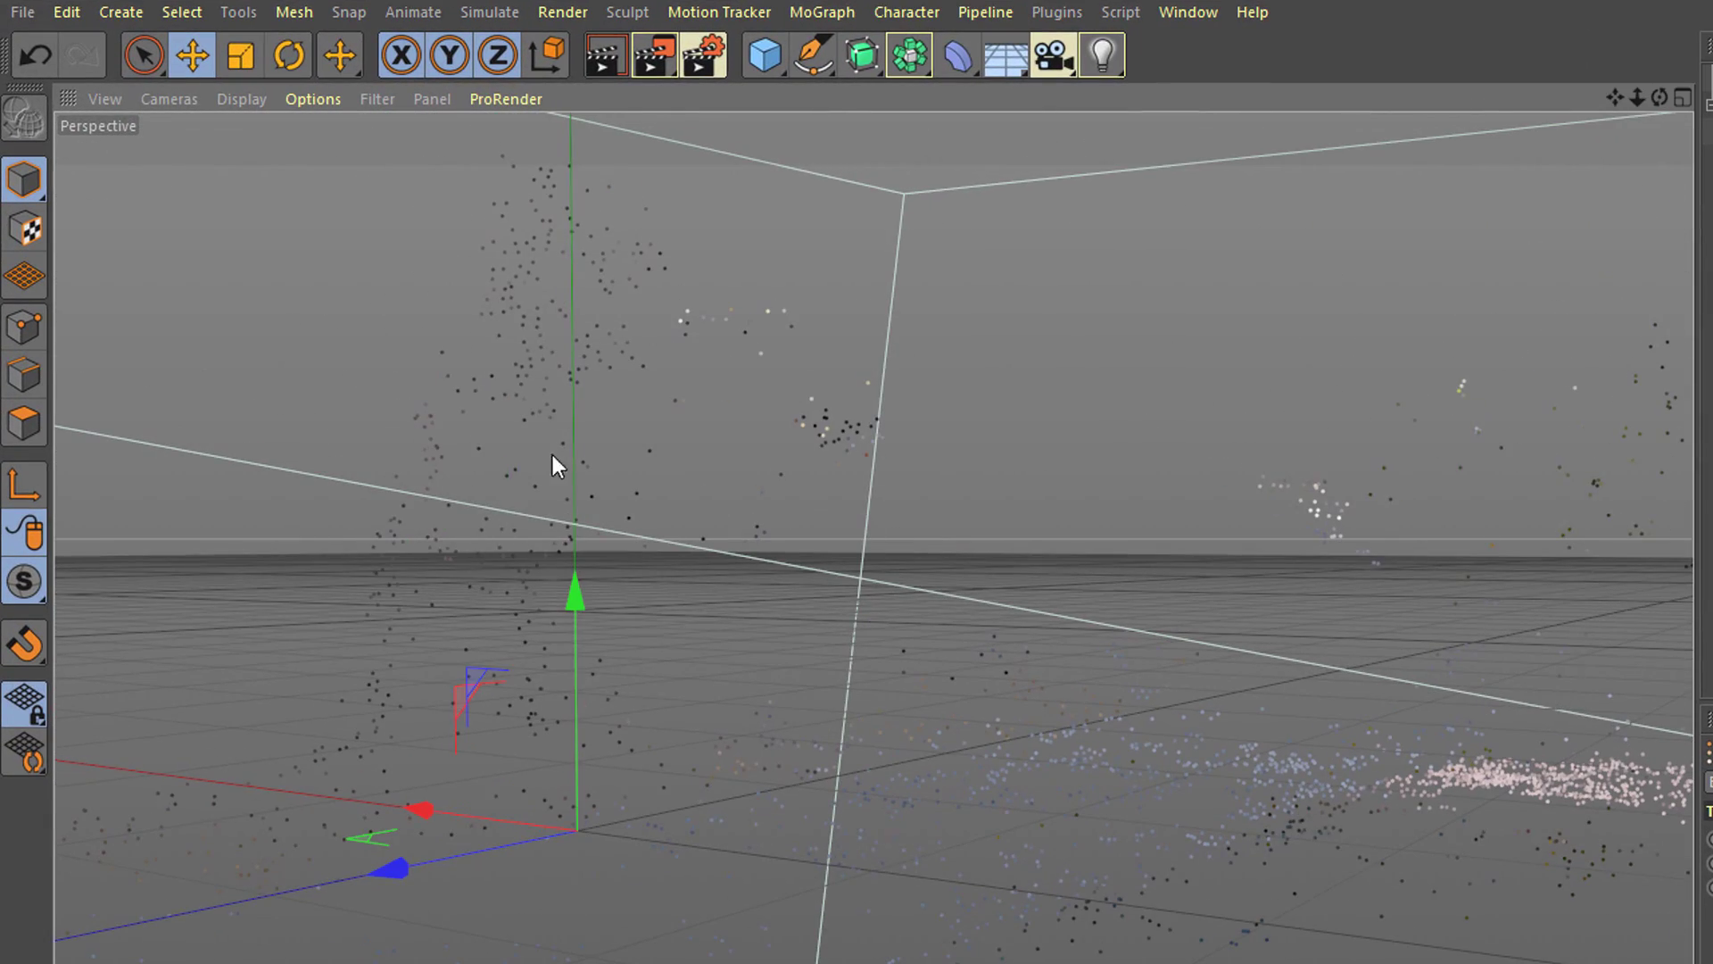
{"action": "left_click_drag", "start_coordinate": [518, 403], "coordinate": [1036, 512], "text": "alt"}
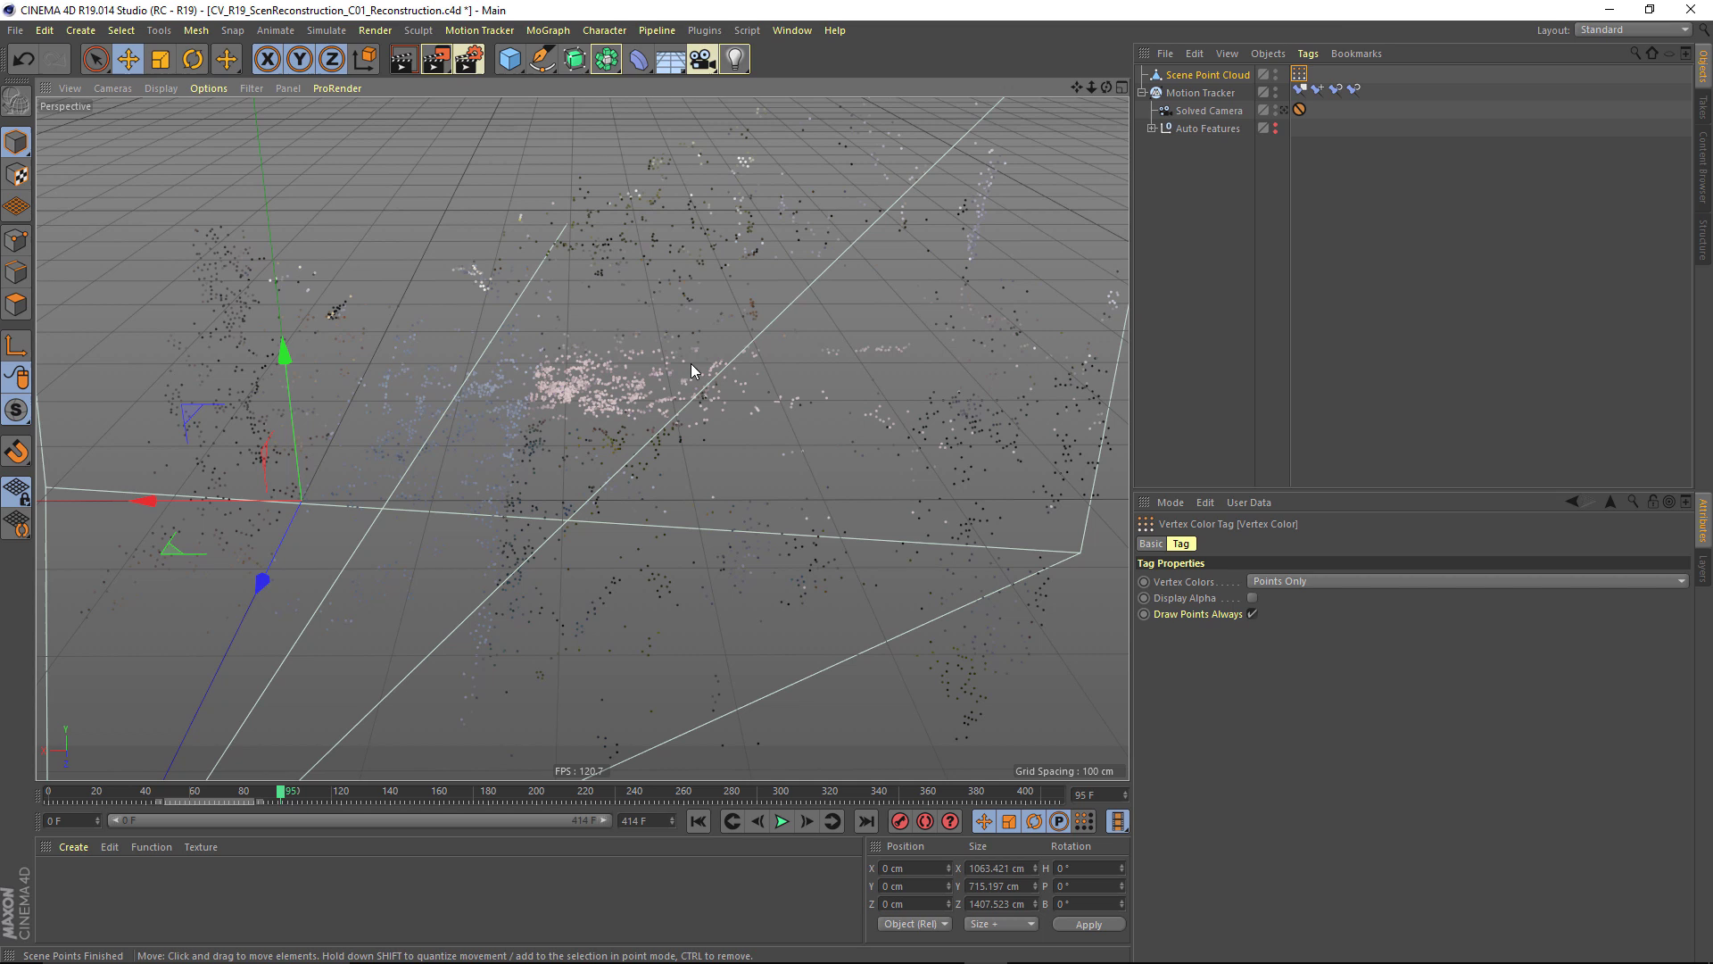
Generate a scene mesh from the point cloud with the Motion Tracker and inspect the tree trunk geometry.
{"action": "left_click", "coordinate": [1207, 77]}
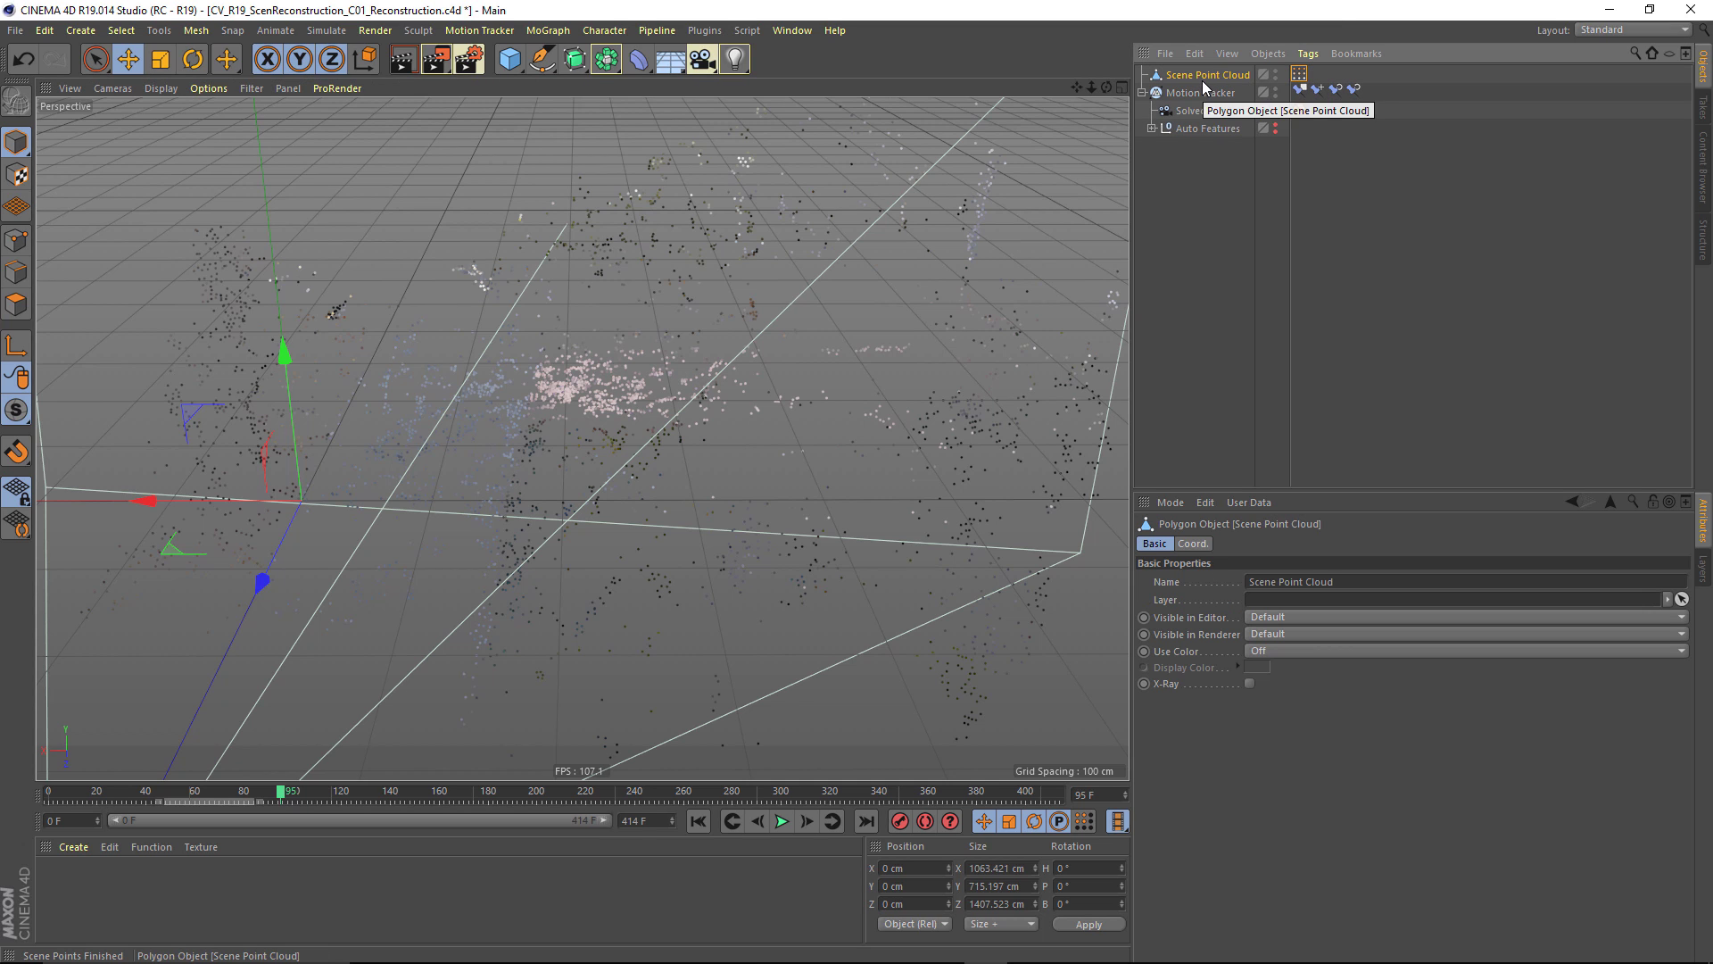
{"action": "left_click", "coordinate": [1200, 92]}
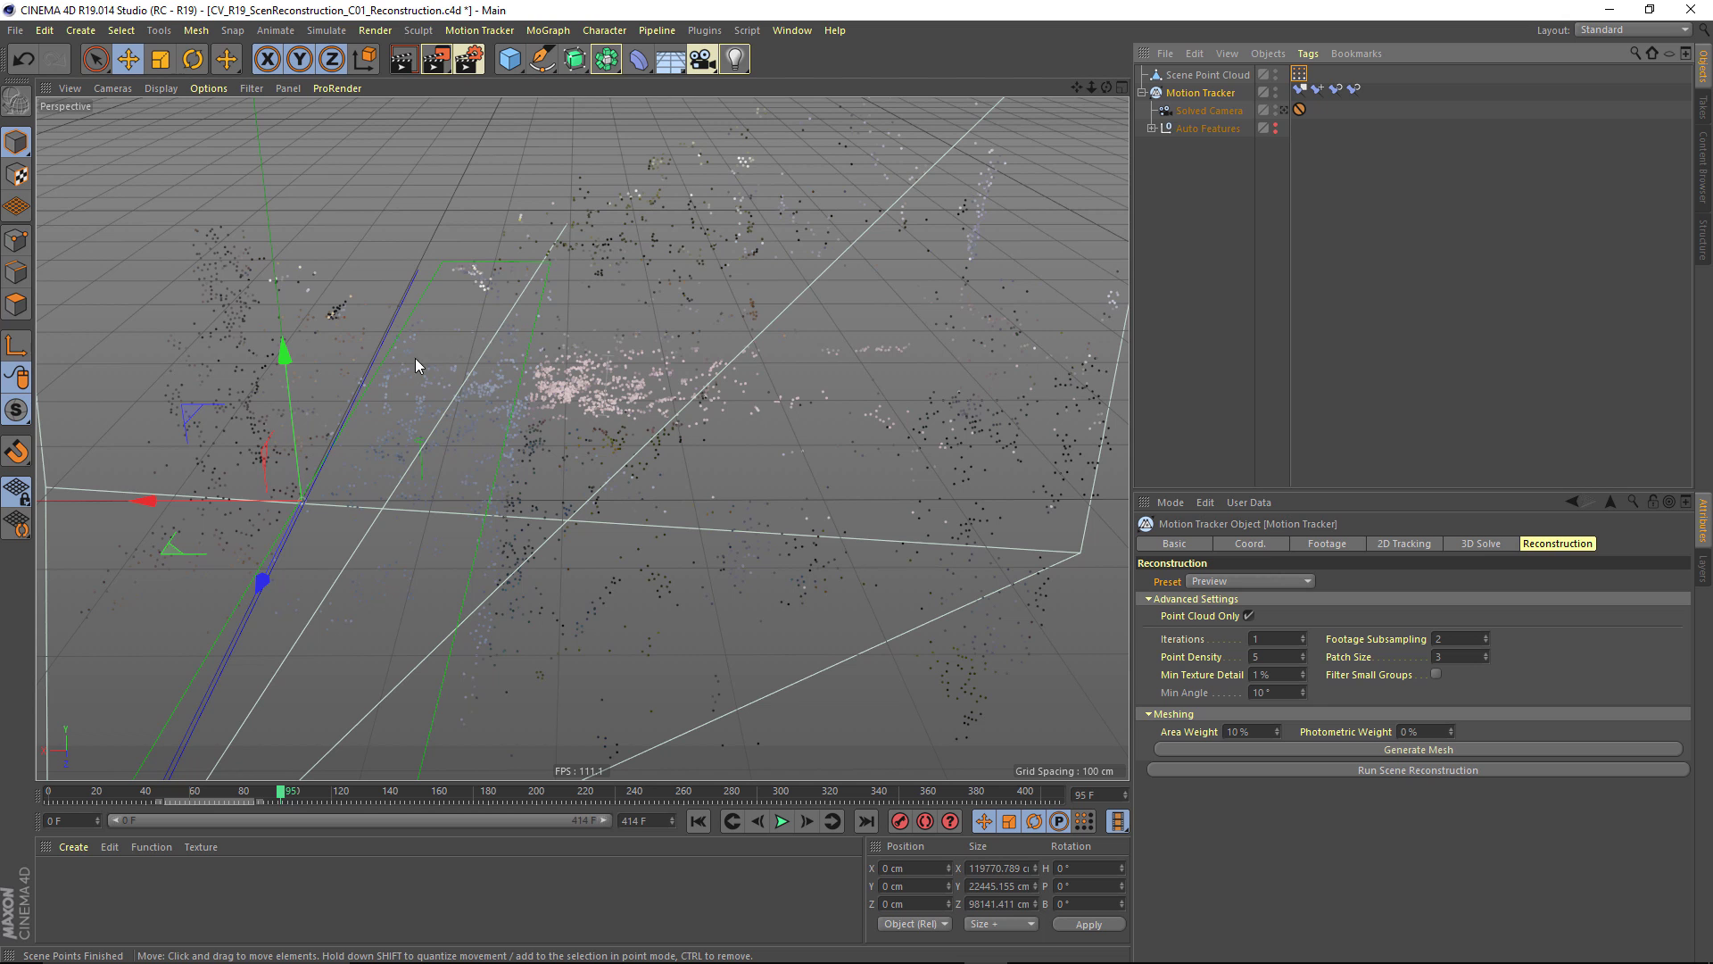
{"action": "left_click_drag", "start_coordinate": [407, 415], "coordinate": [475, 480], "text": "alt"}
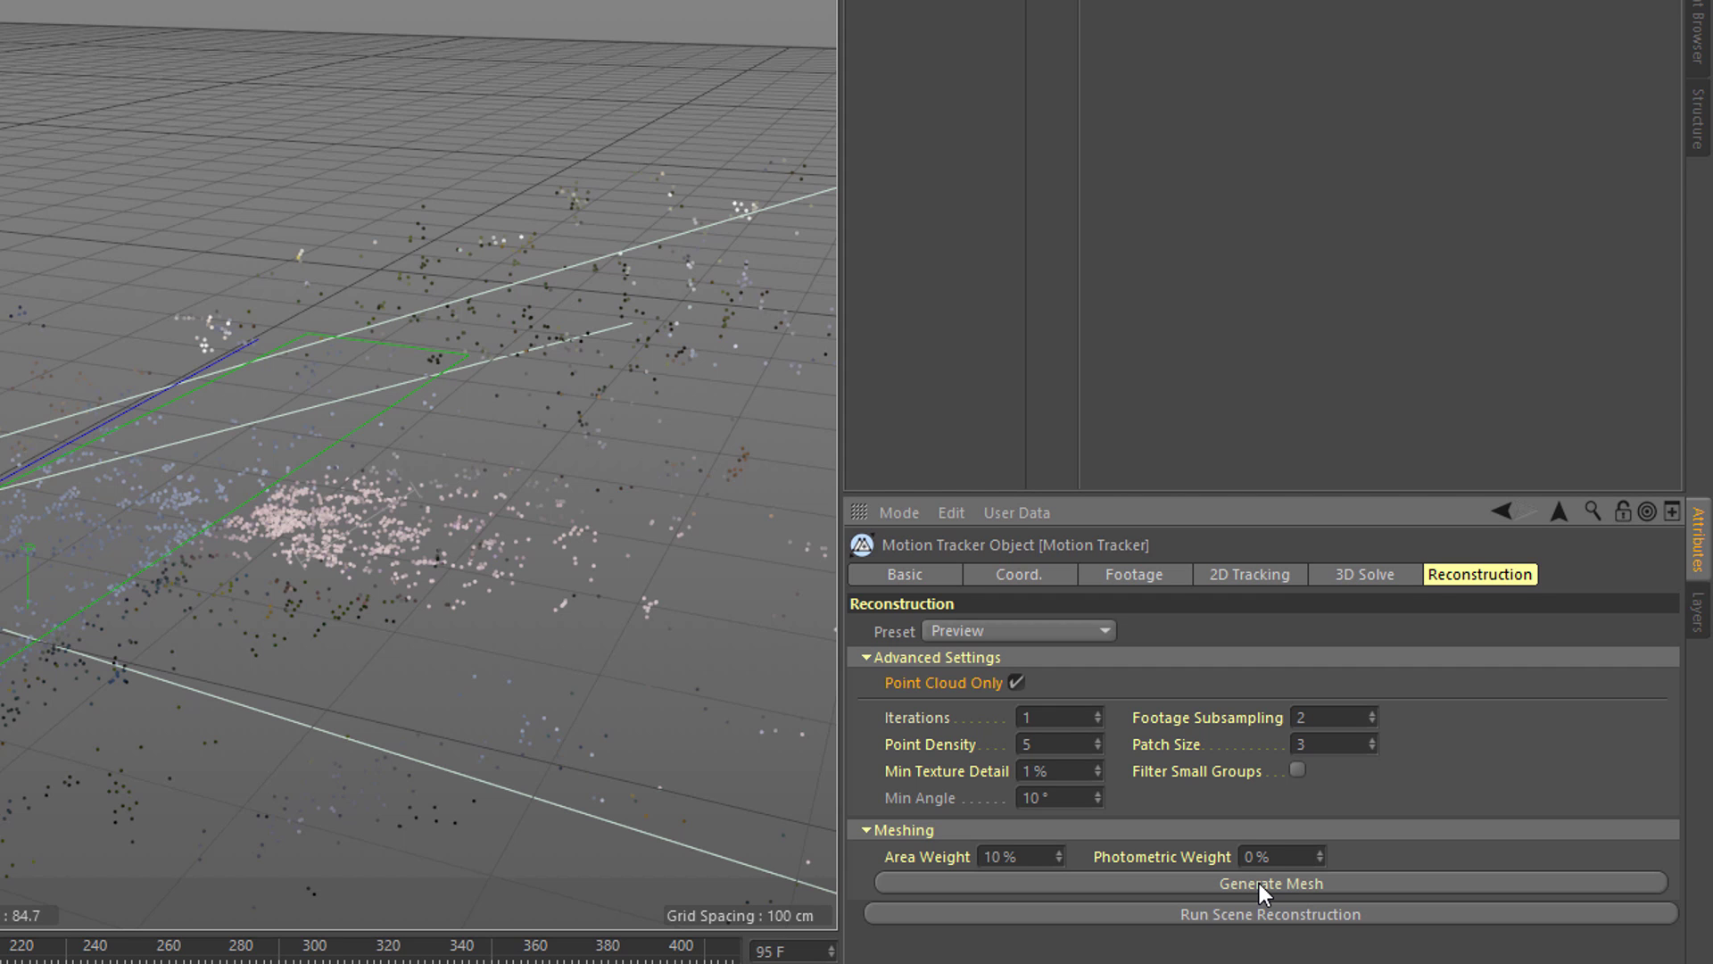
{"action": "left_click", "coordinate": [1260, 882]}
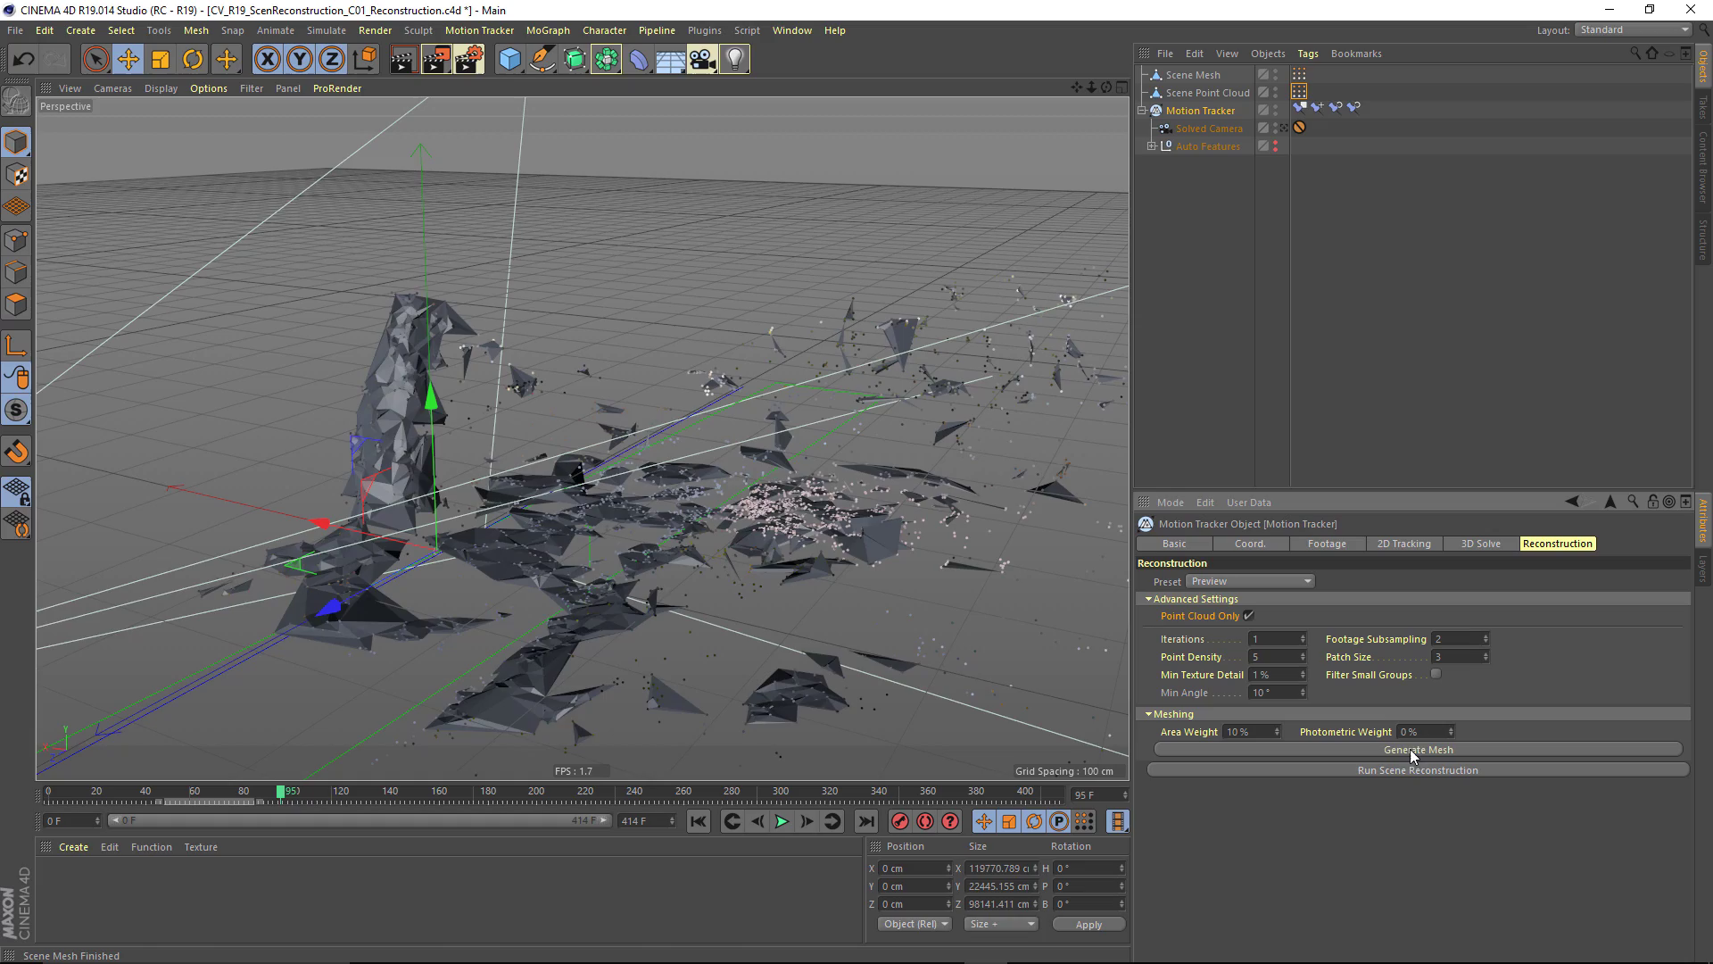
{"action": "left_click_drag", "start_coordinate": [757, 592], "coordinate": [555, 239], "text": "alt"}
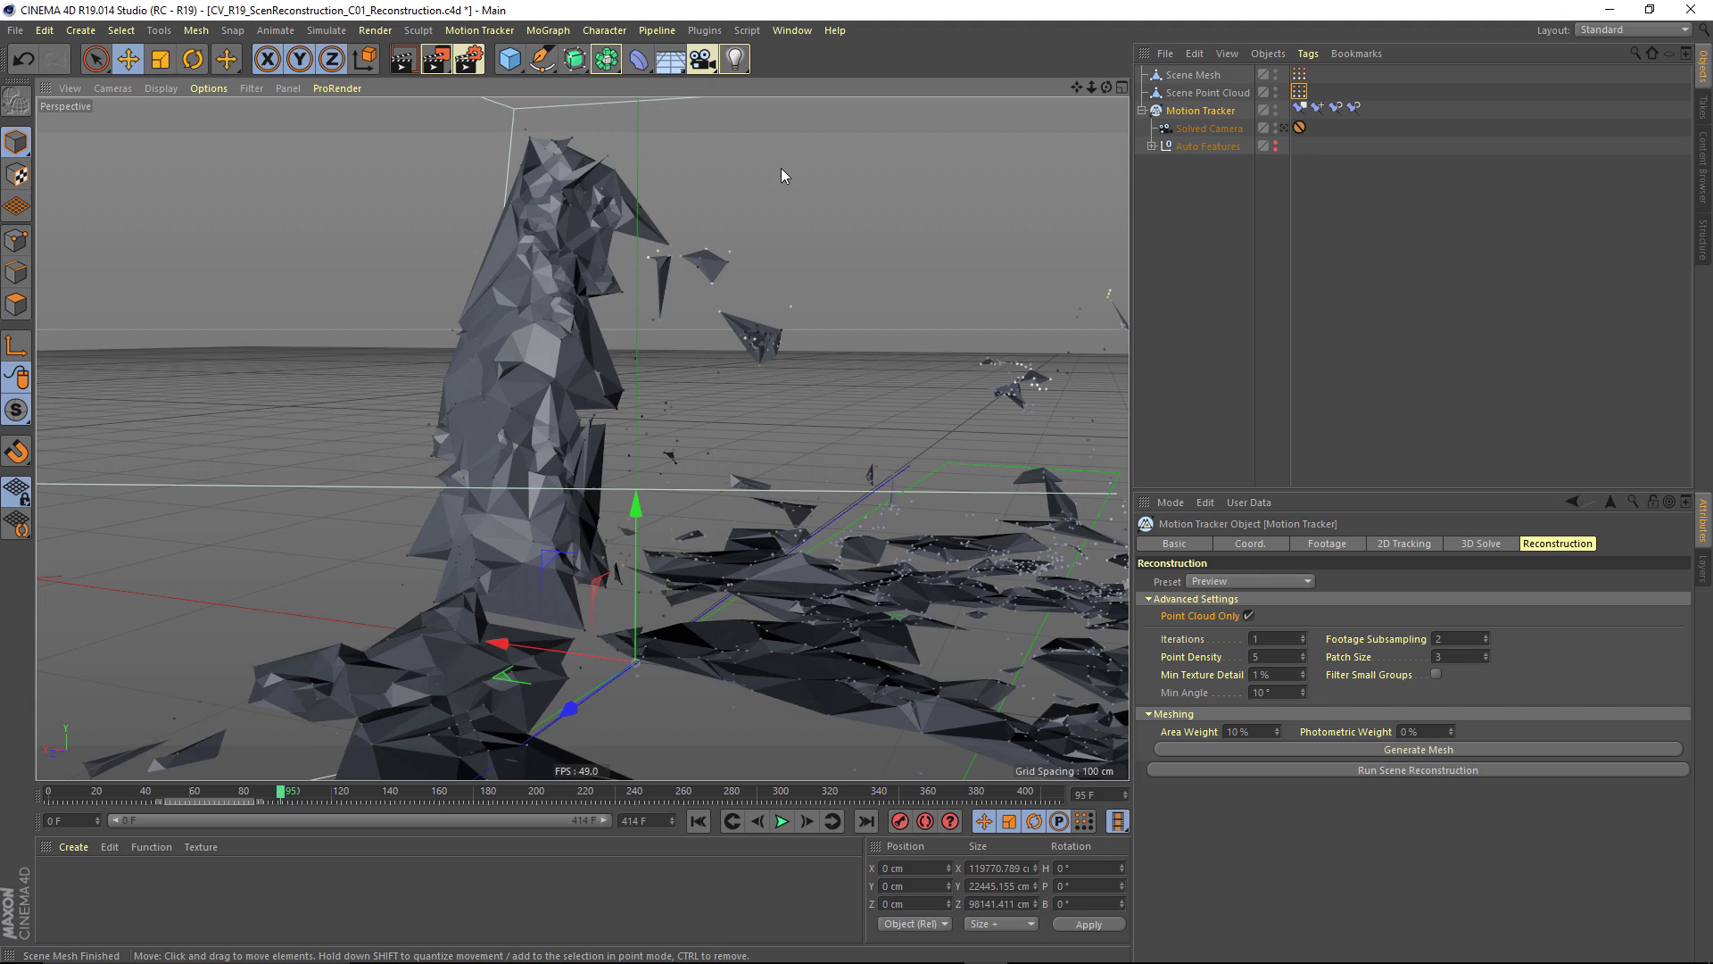
Delete the Scene Point Cloud and the Scene Mesh.
{"action": "left_click", "coordinate": [1205, 93]}
{"action": "key", "text": "Delete"}
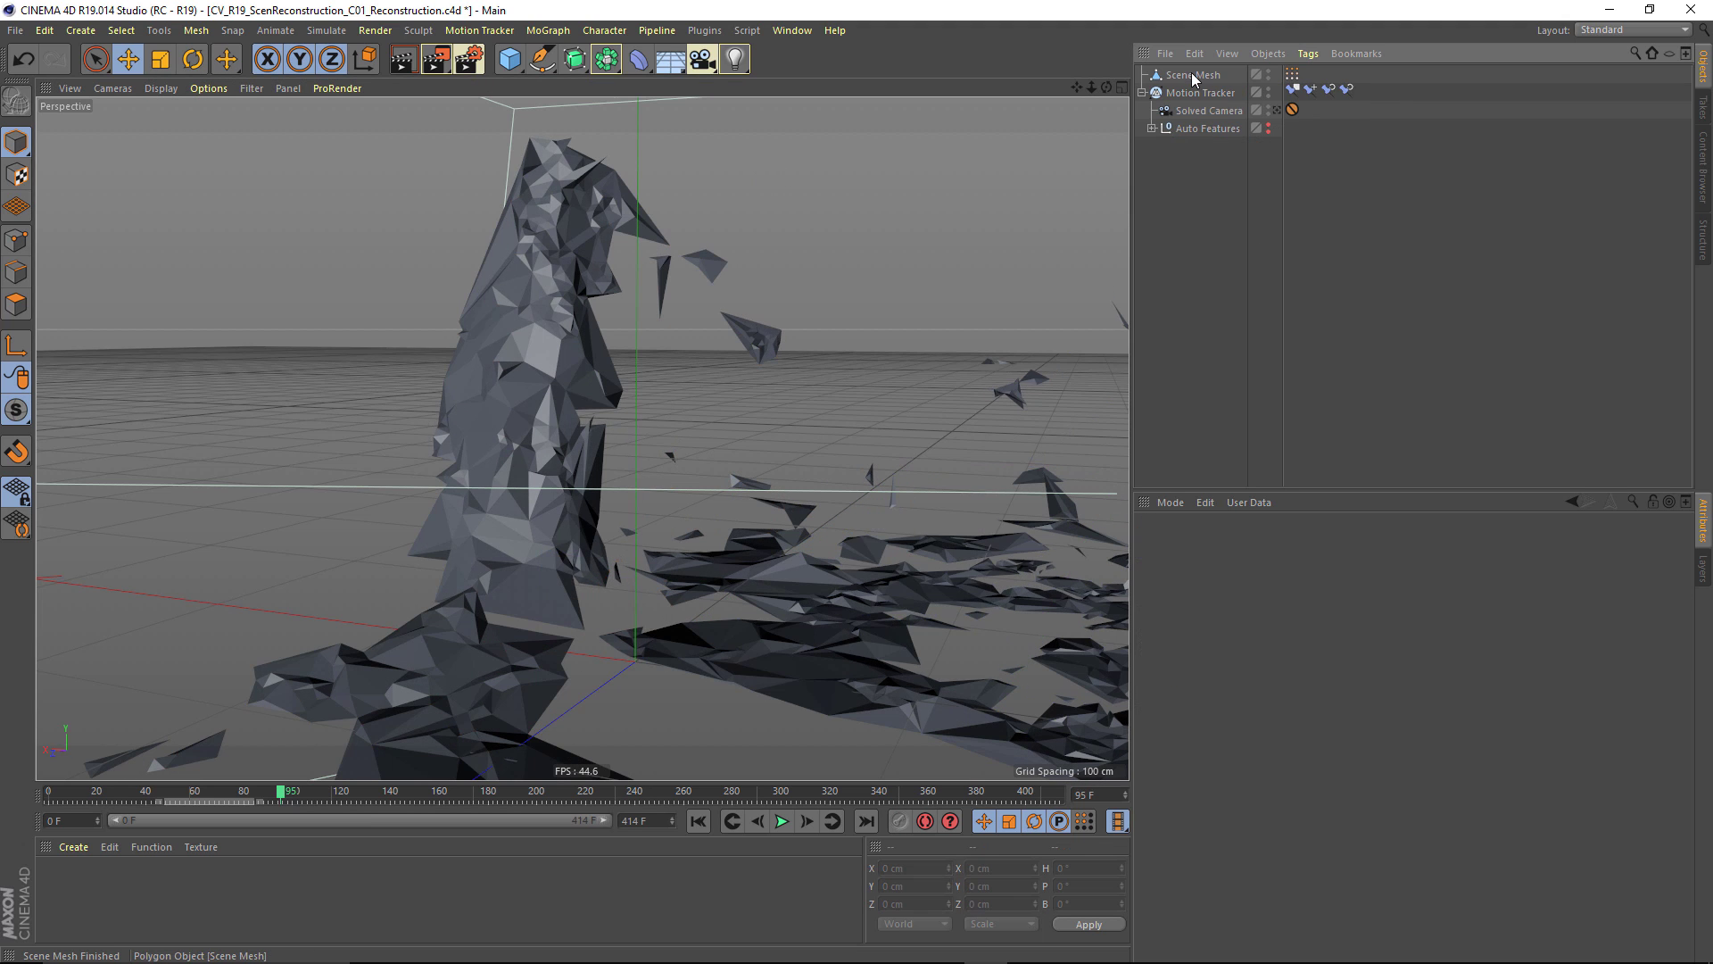
{"action": "left_click", "coordinate": [1193, 76]}
{"action": "key", "text": "Delete"}
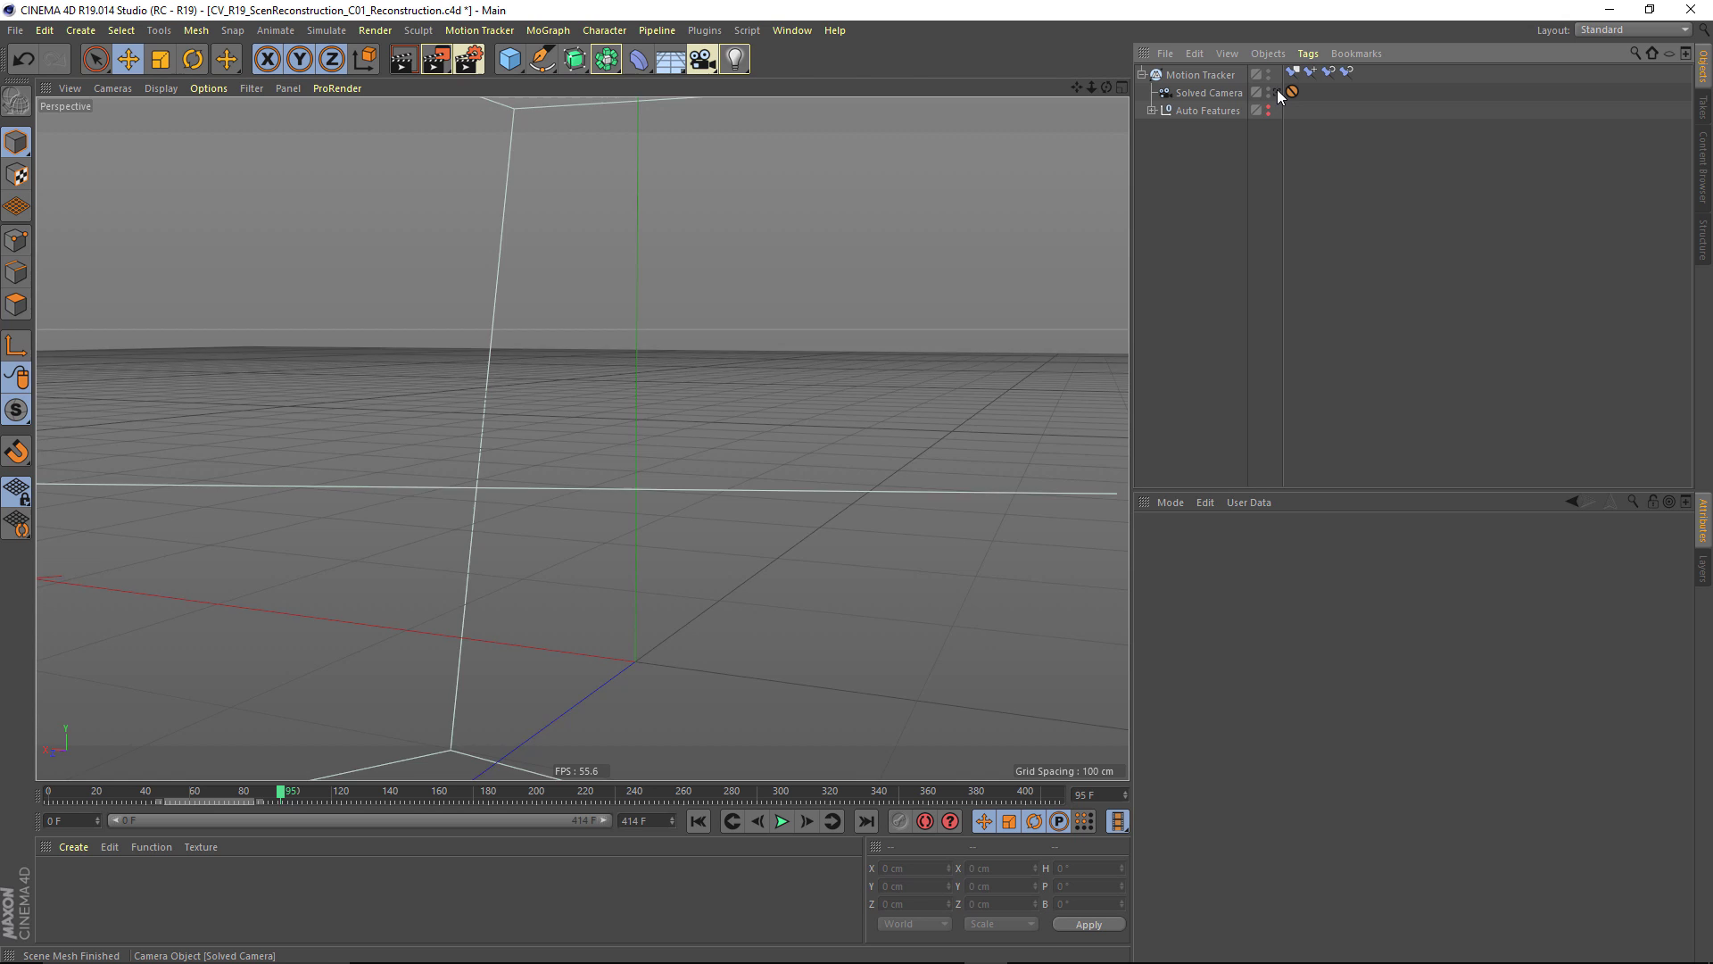
Return to the Solved Camera view, move to frame 154 and show the Motion Tracker's reconstruction settings.
{"action": "left_click", "coordinate": [1277, 92]}
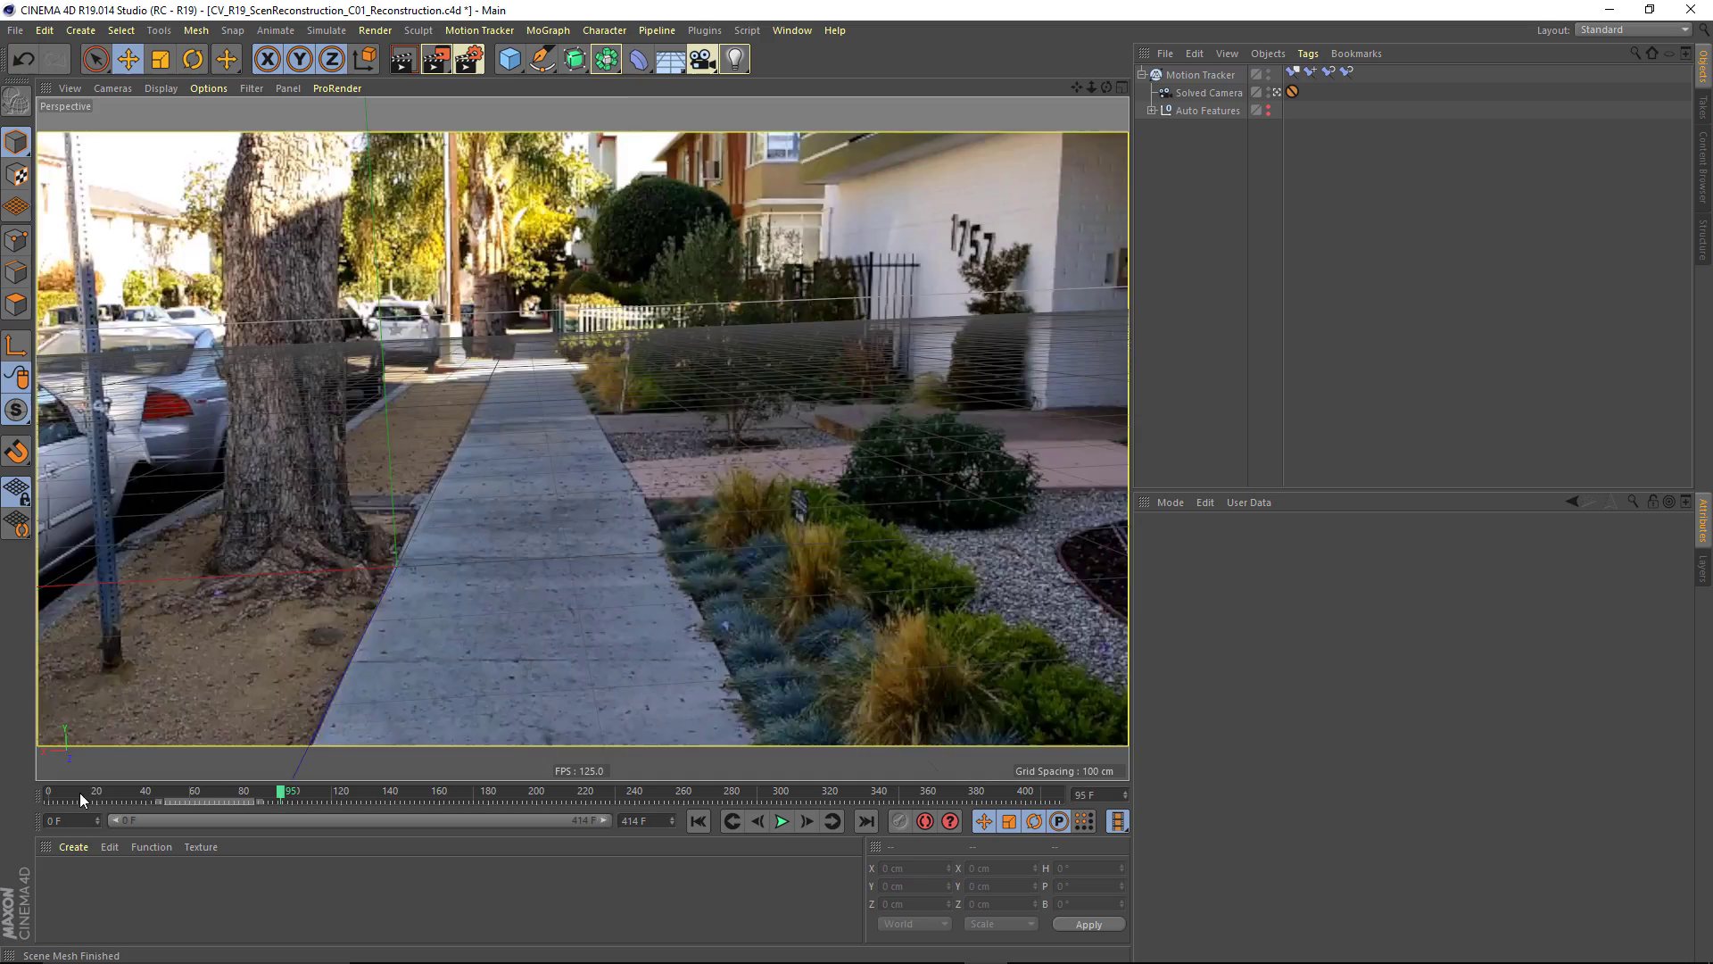
{"action": "left_click_drag", "start_coordinate": [79, 792], "coordinate": [424, 794]}
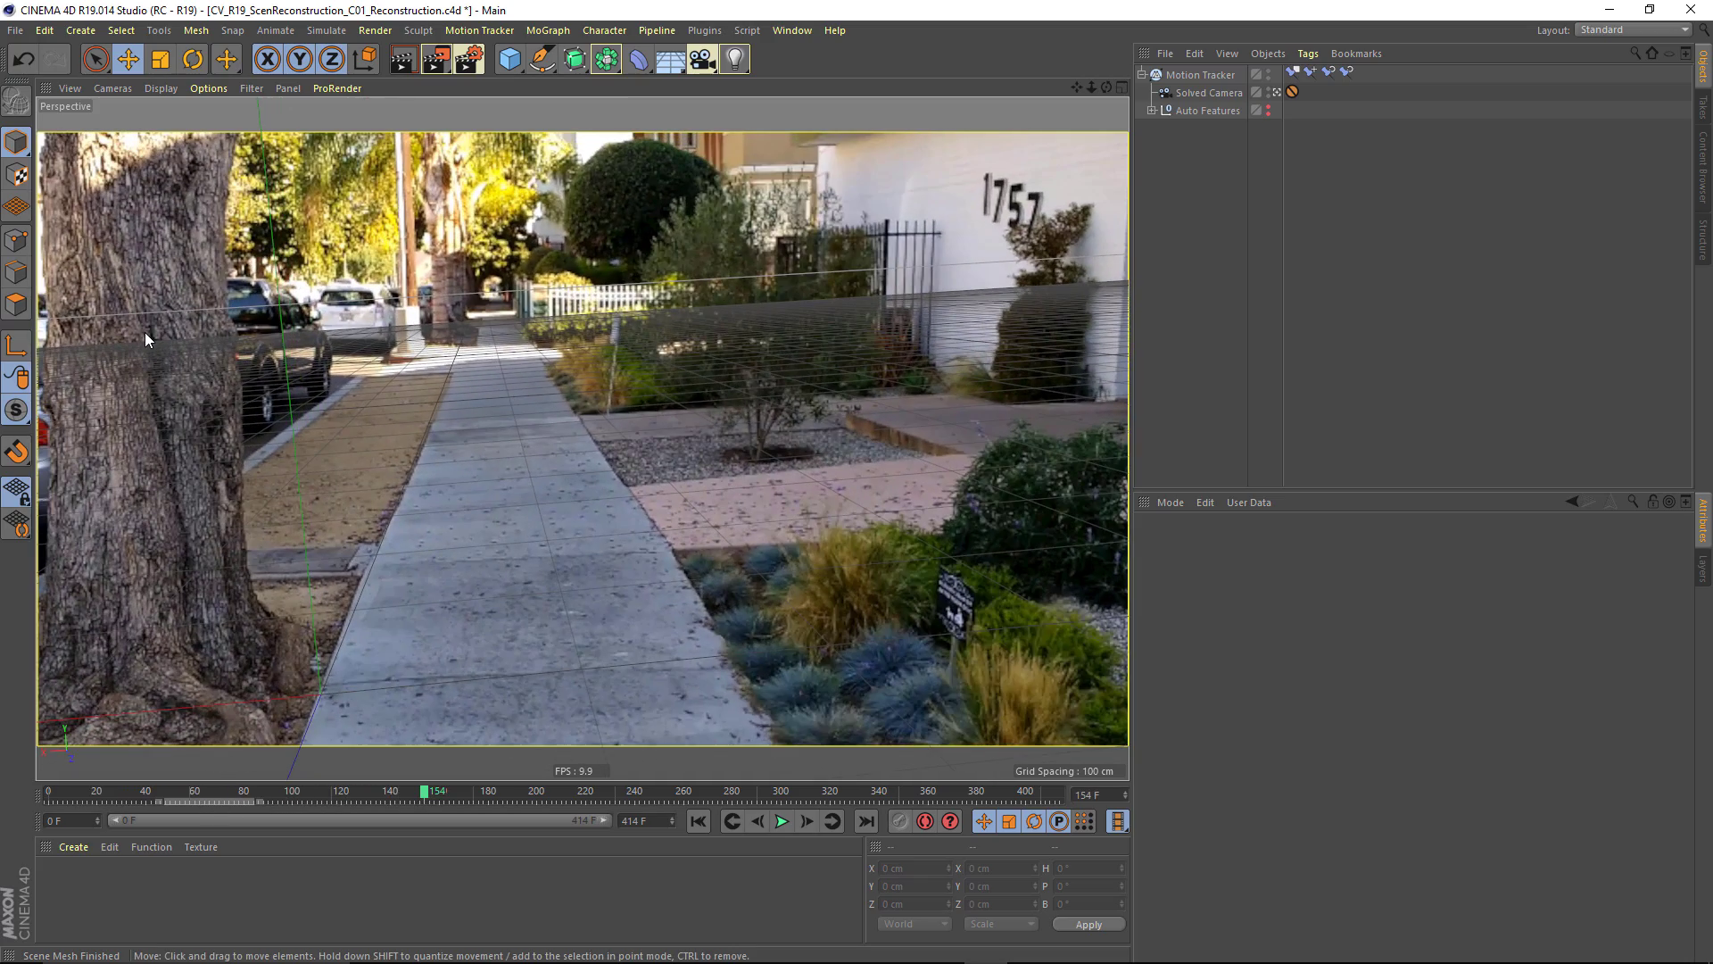
{"action": "left_click", "coordinate": [1201, 77]}
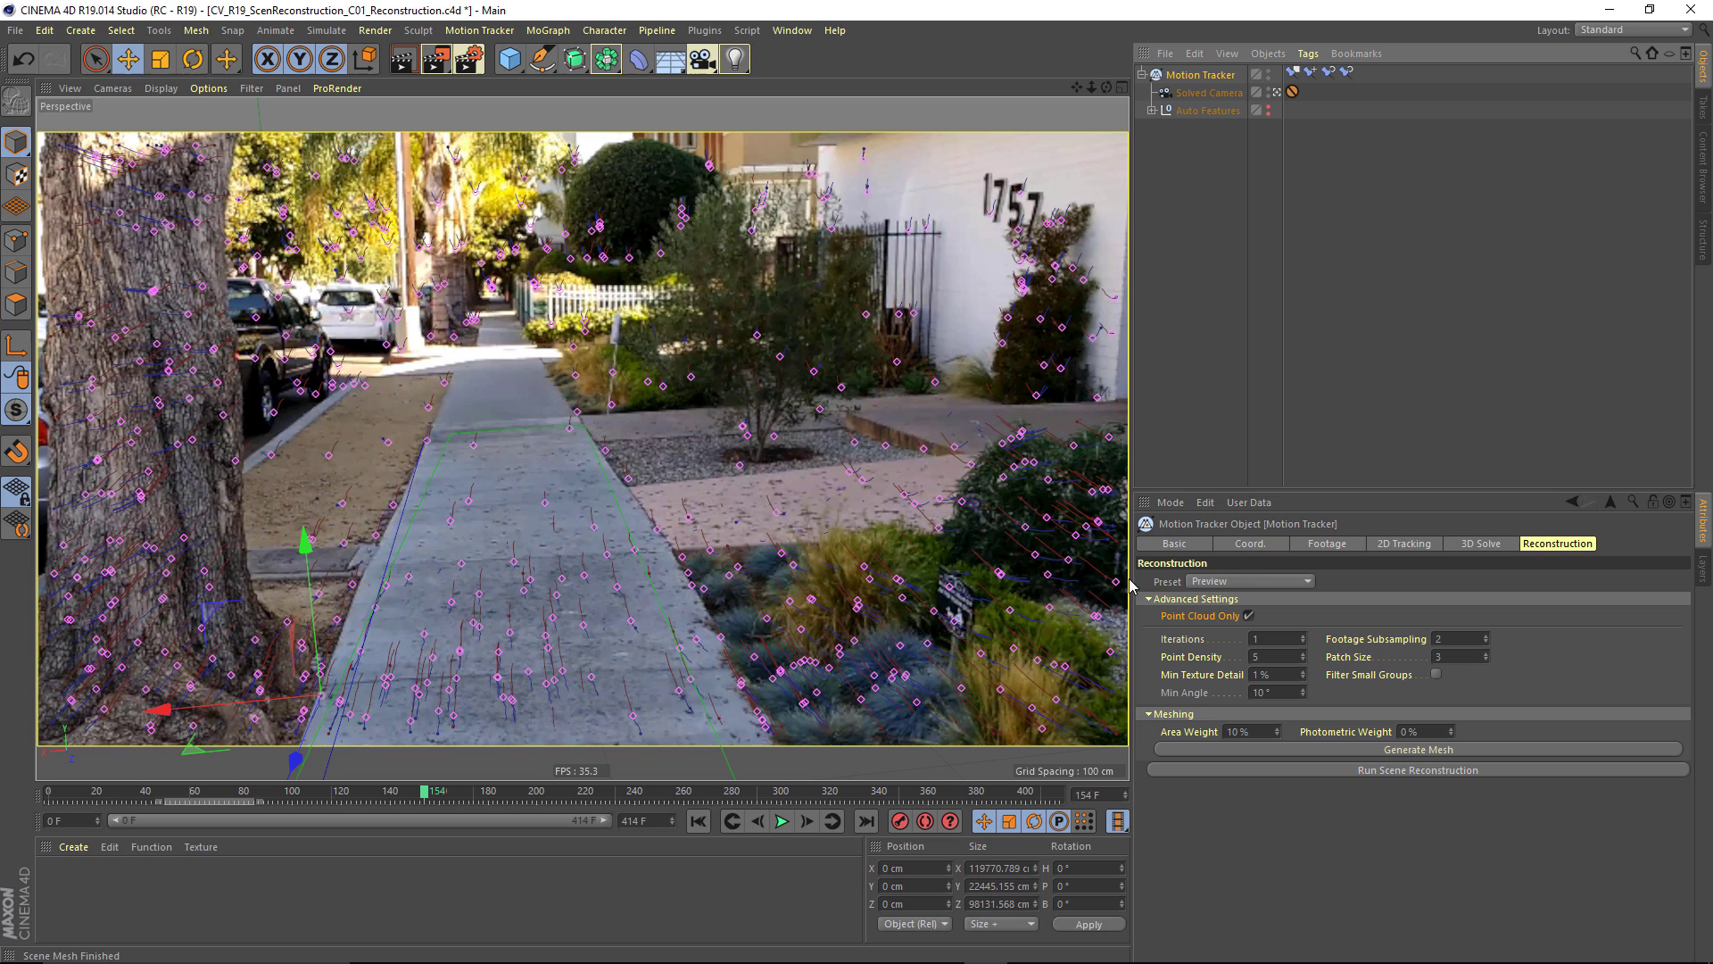
Set the Motion Tracker's reconstruction preset to Medium Quality and turn off Point Cloud Only.
{"action": "left_click", "coordinate": [1228, 584]}
{"action": "left_click", "coordinate": [1248, 616]}
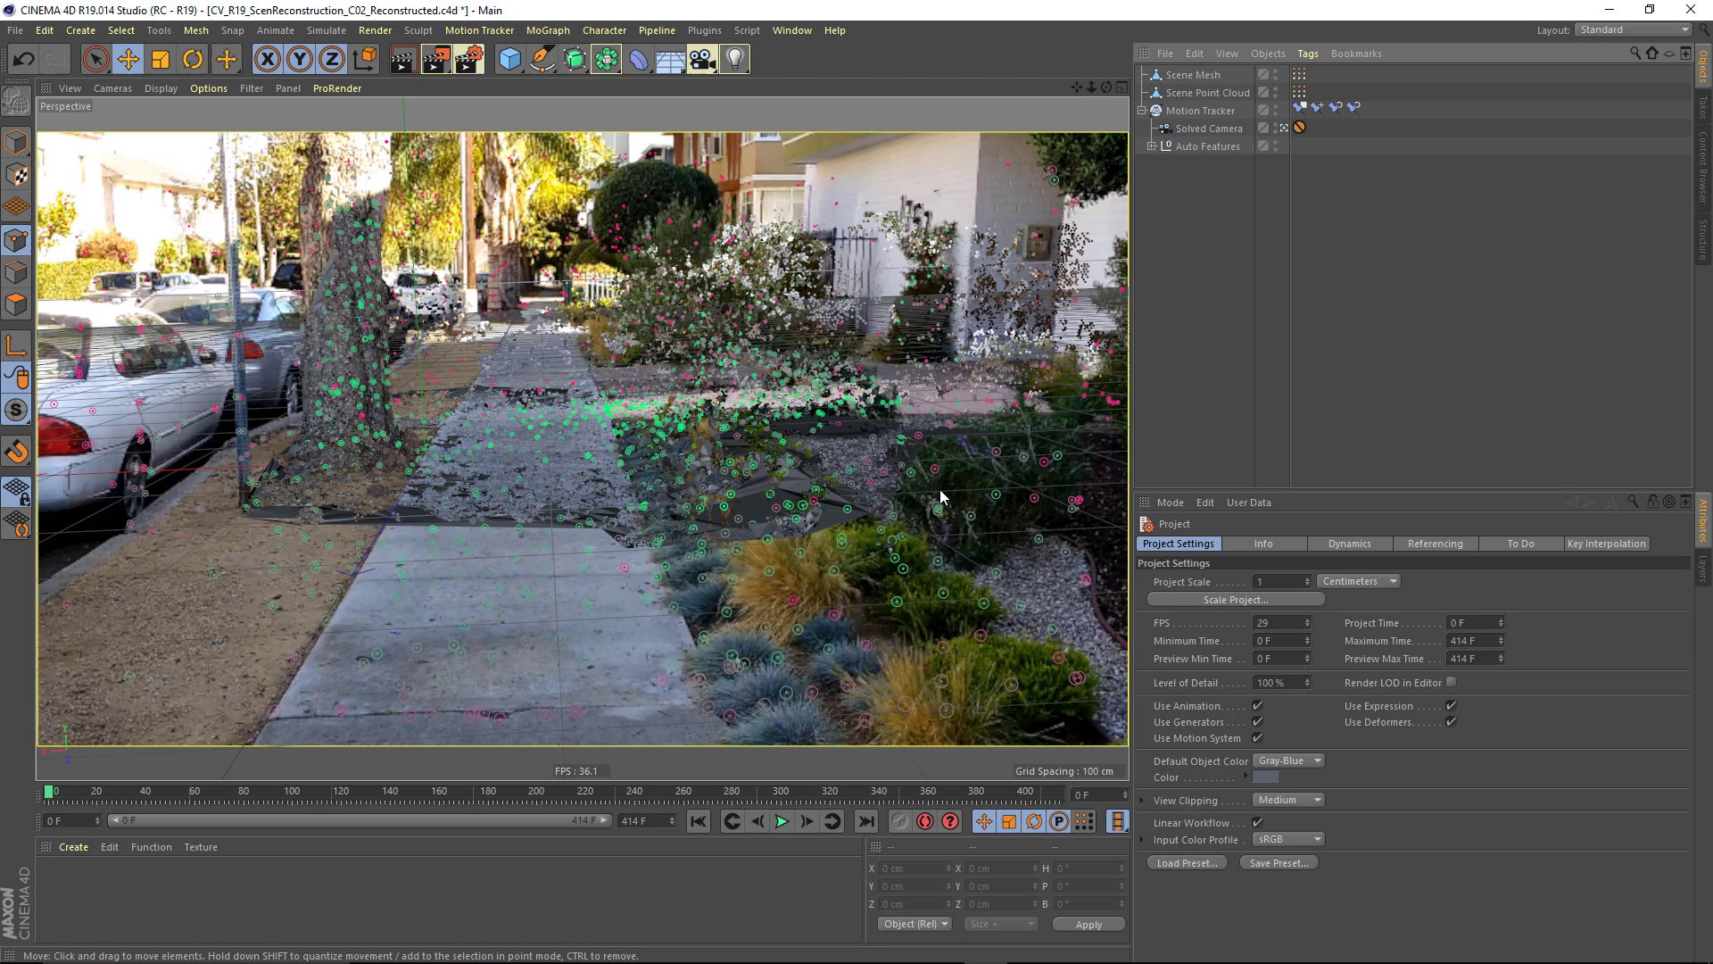
Play the reconstructed scene, and hide the Auto Features and Scene Point Cloud in the viewport so only the mesh overlays the footage.
{"action": "left_click", "coordinate": [782, 823]}
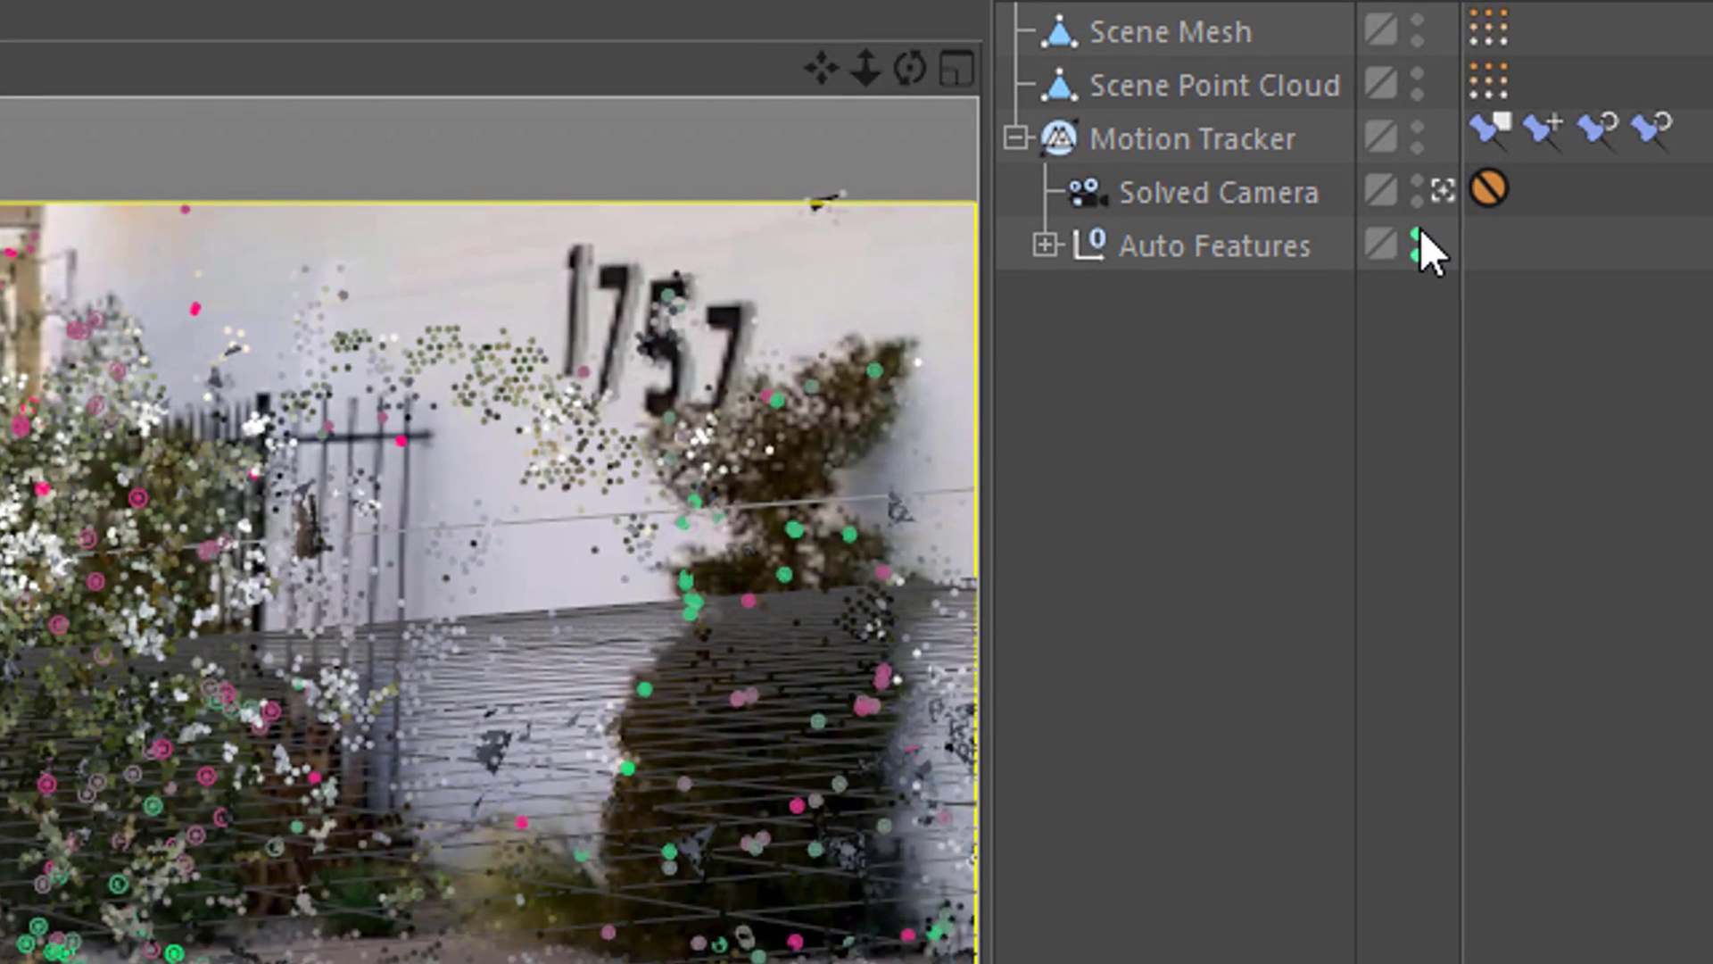
{"action": "double_click", "coordinate": [1275, 145], "text": "ctrl"}
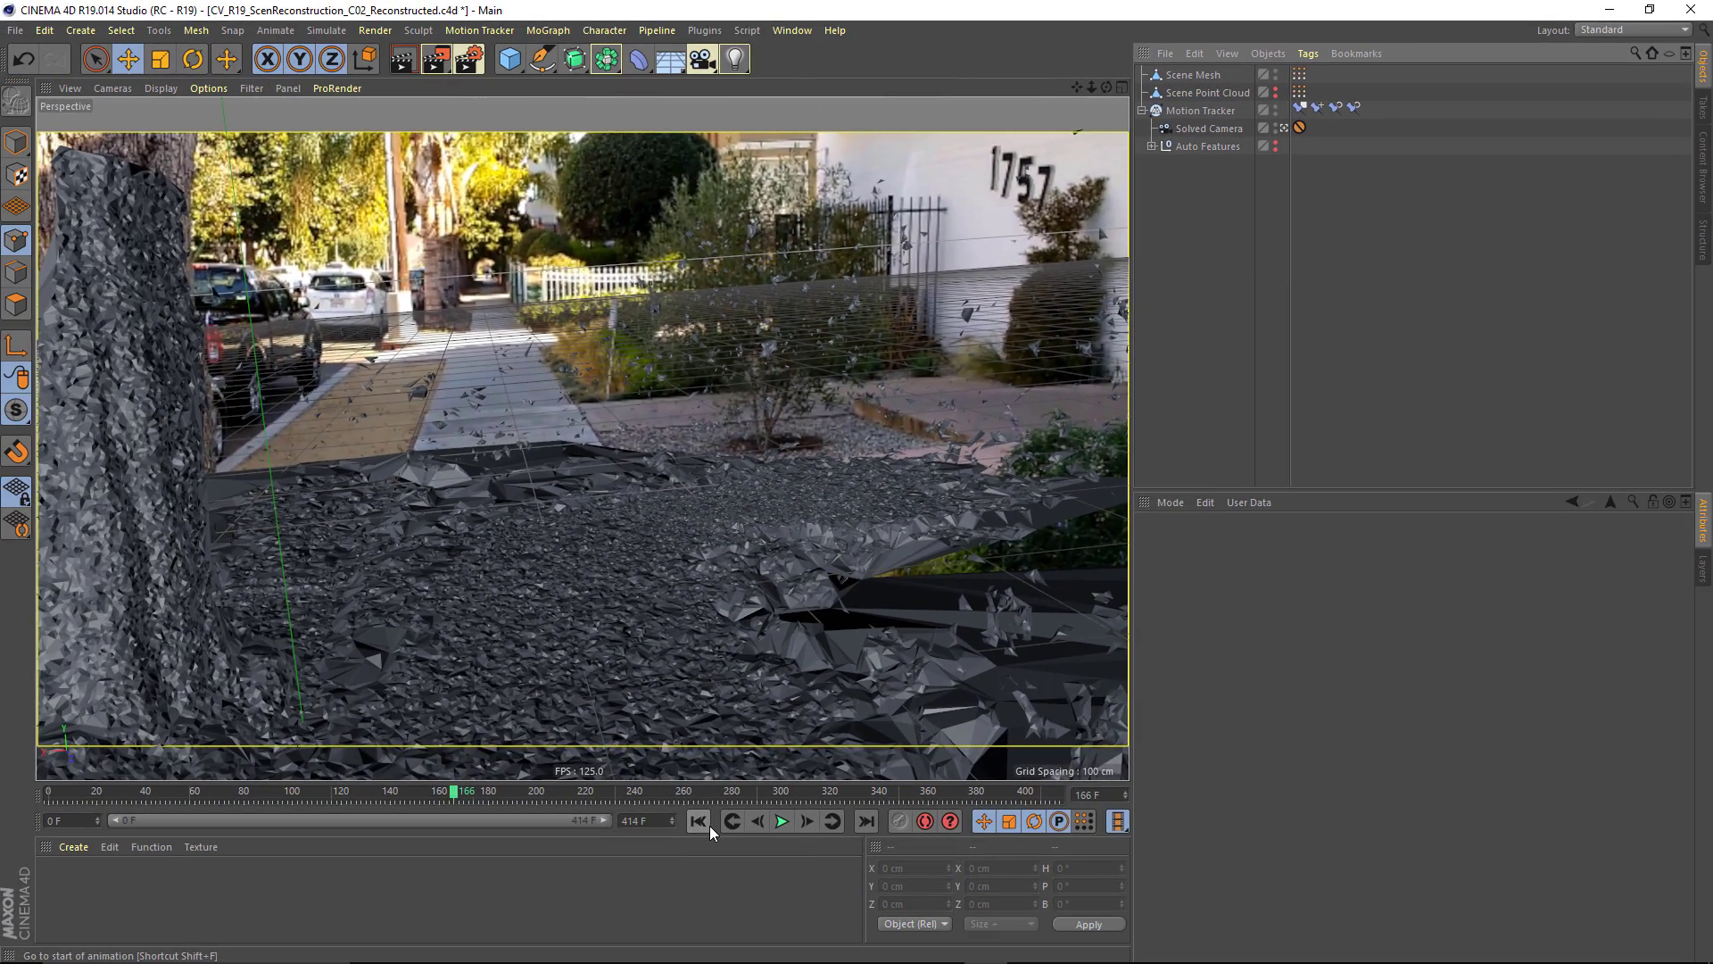
{"action": "left_click", "coordinate": [709, 826]}
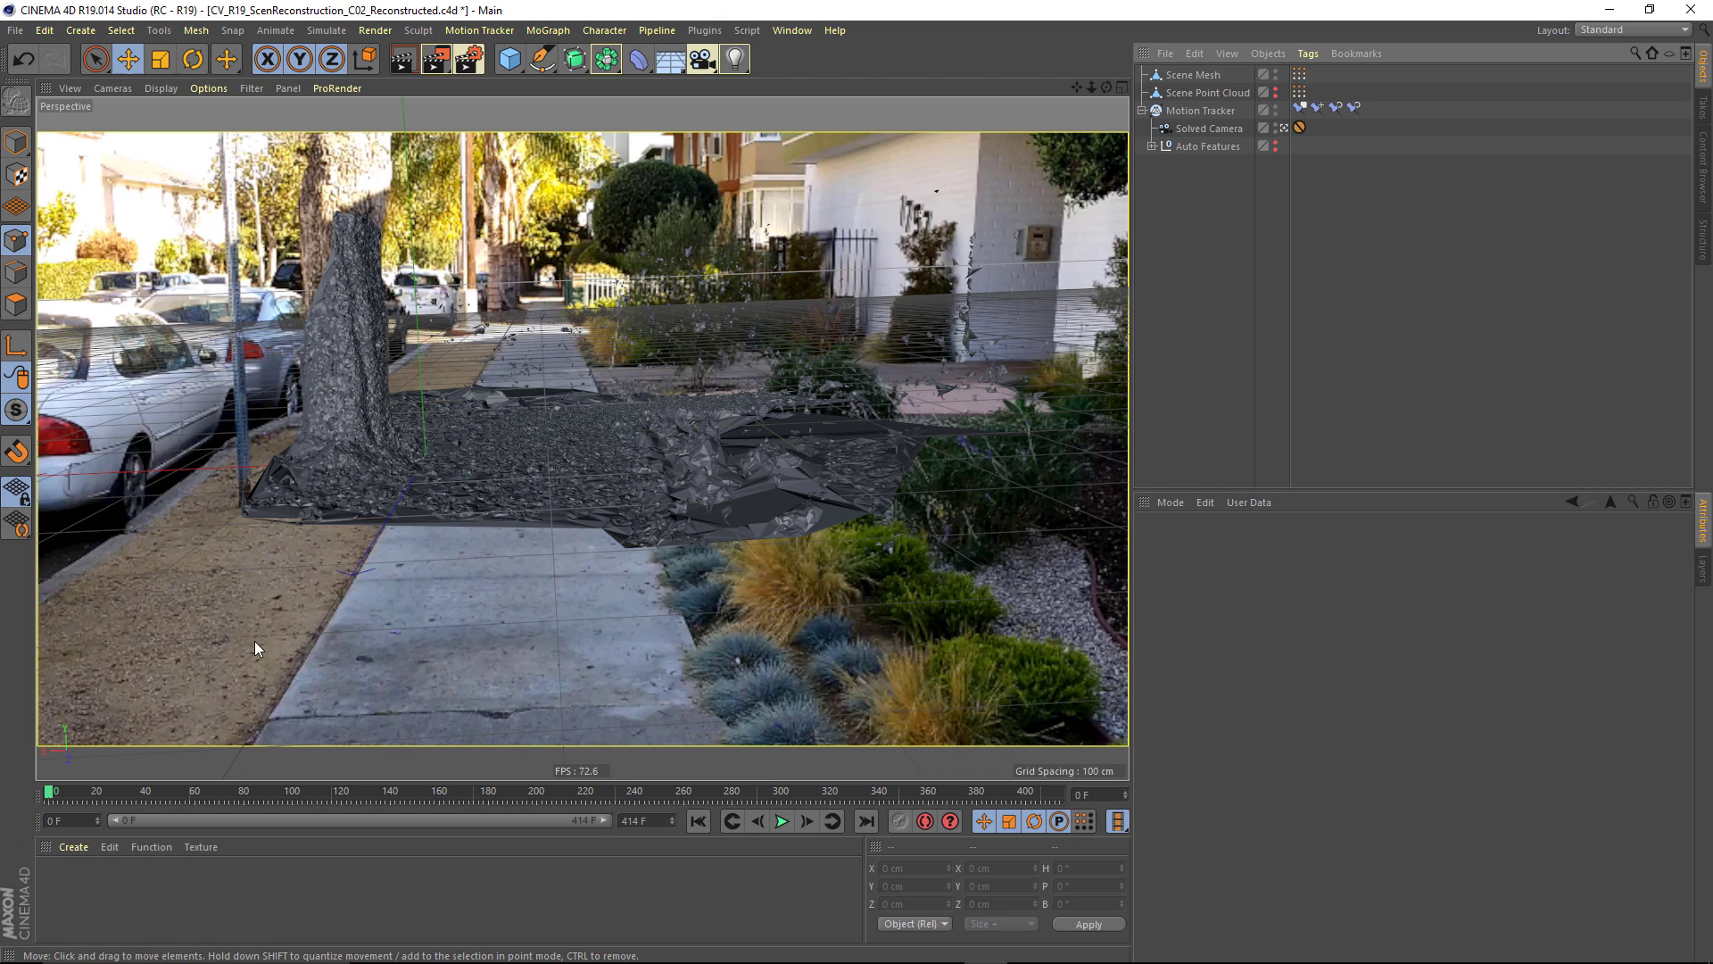
Create a background object from the Motion Tracker's footage settings.
{"action": "left_click", "coordinate": [1186, 113]}
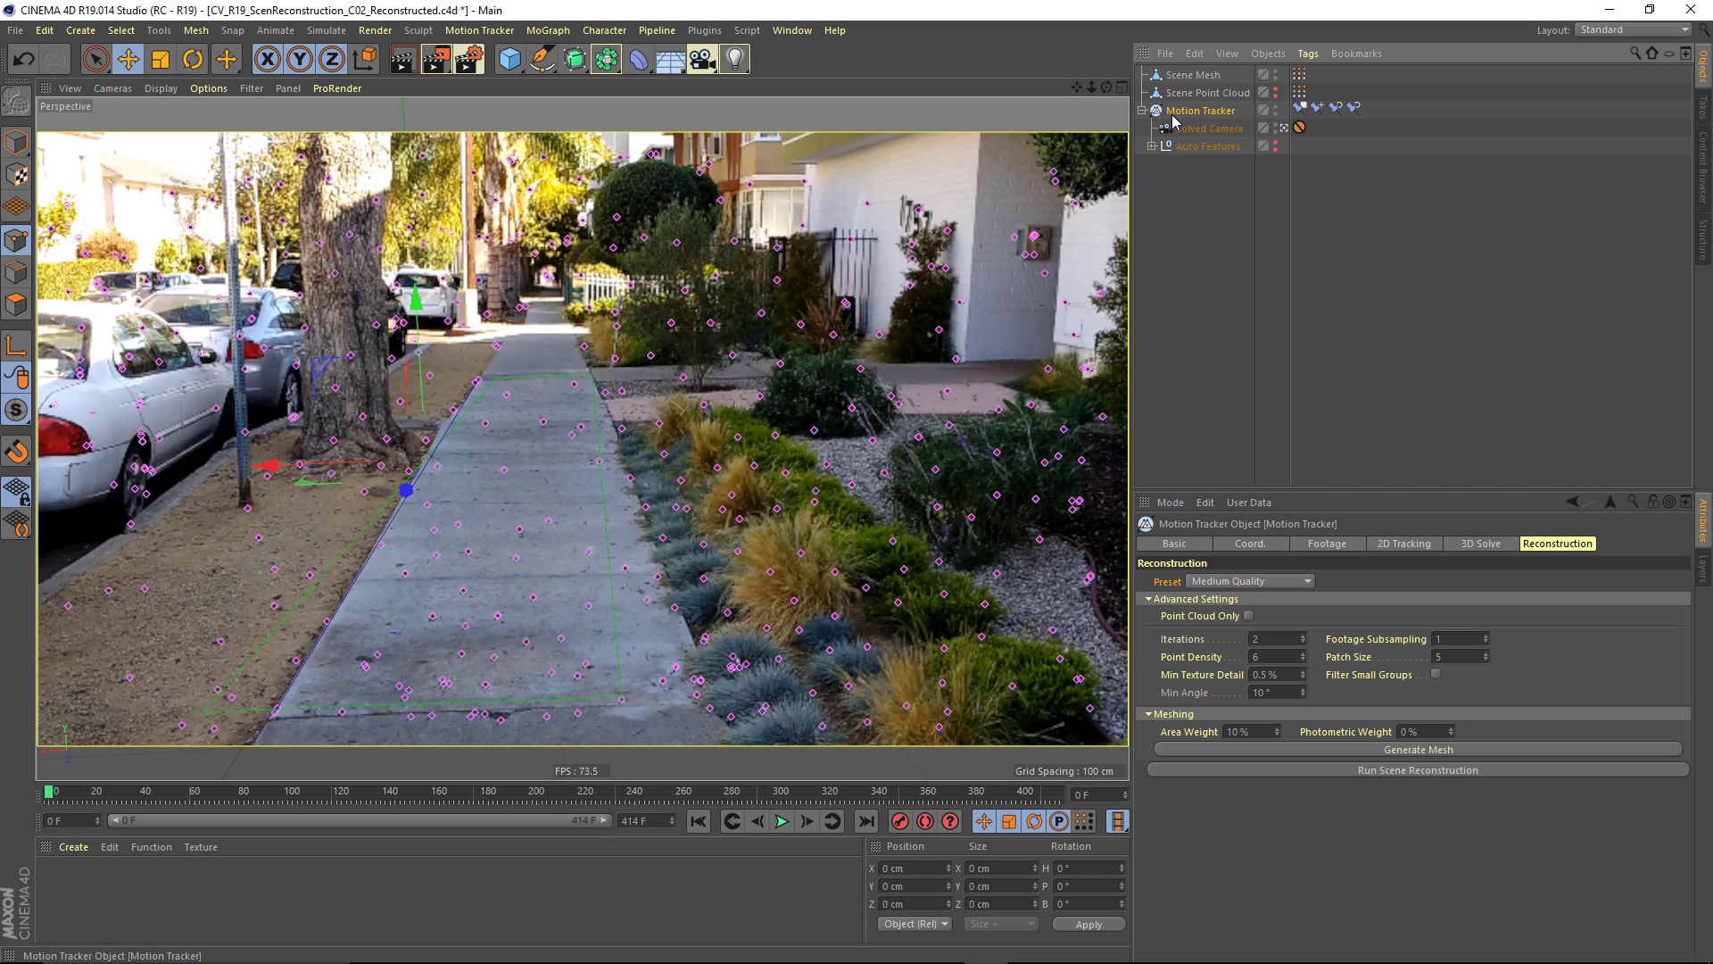
{"action": "left_click", "coordinate": [1325, 544]}
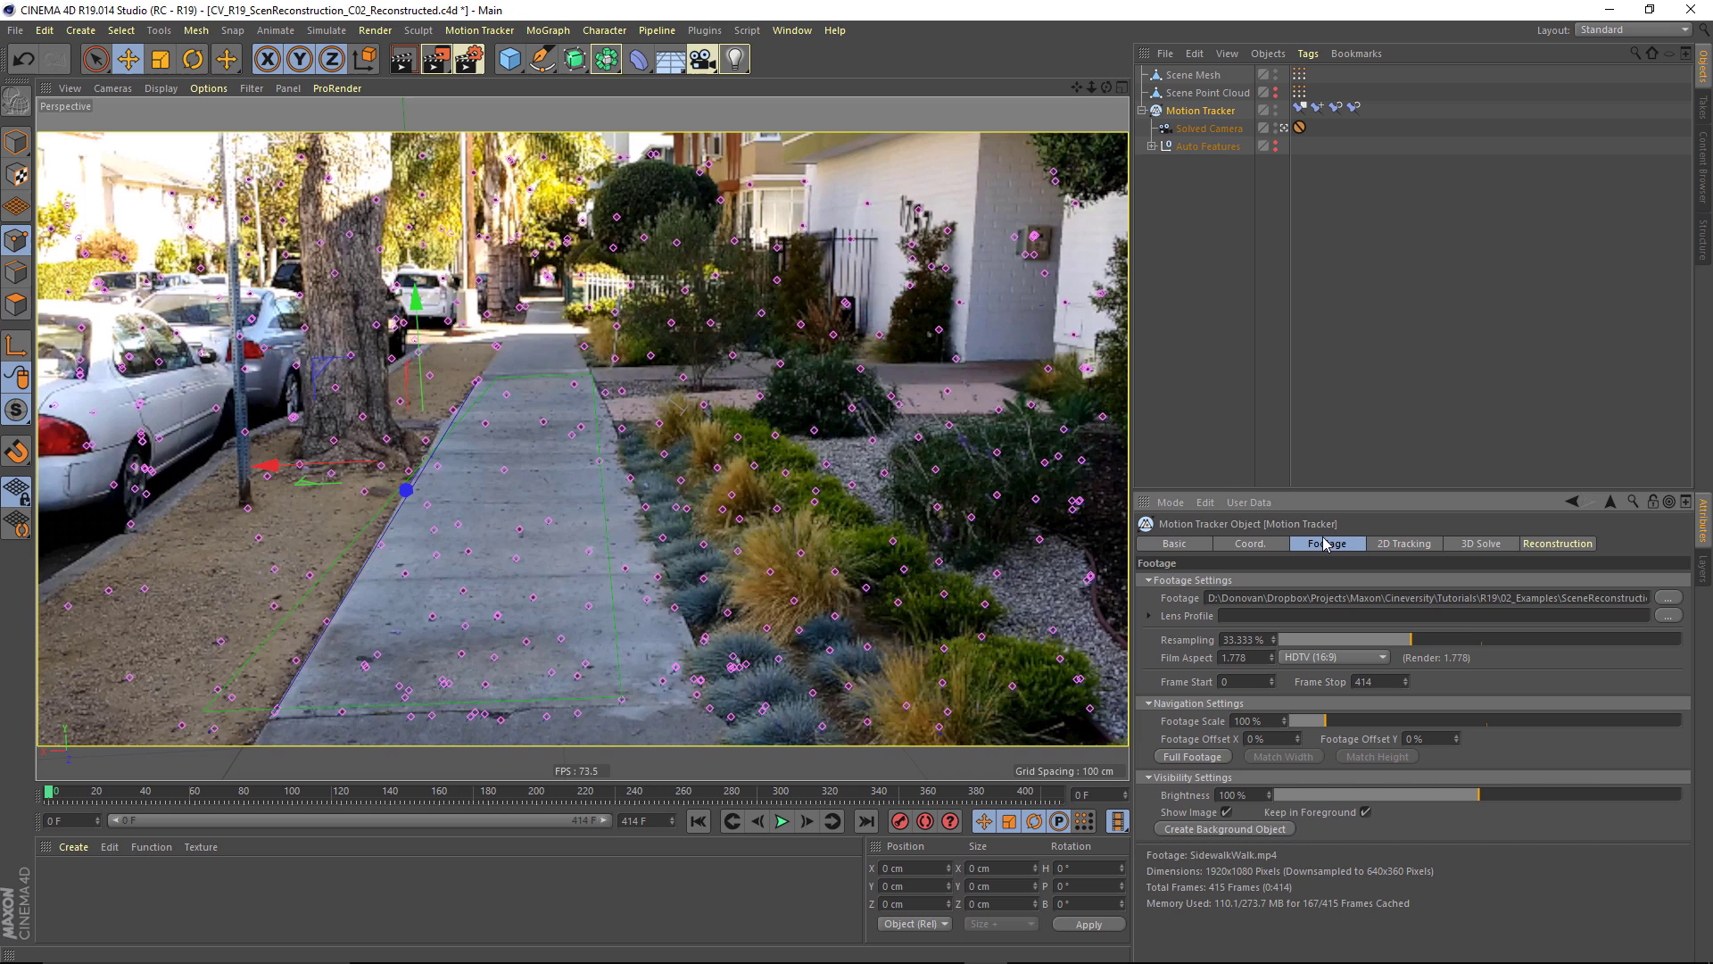
{"action": "left_click", "coordinate": [1218, 829]}
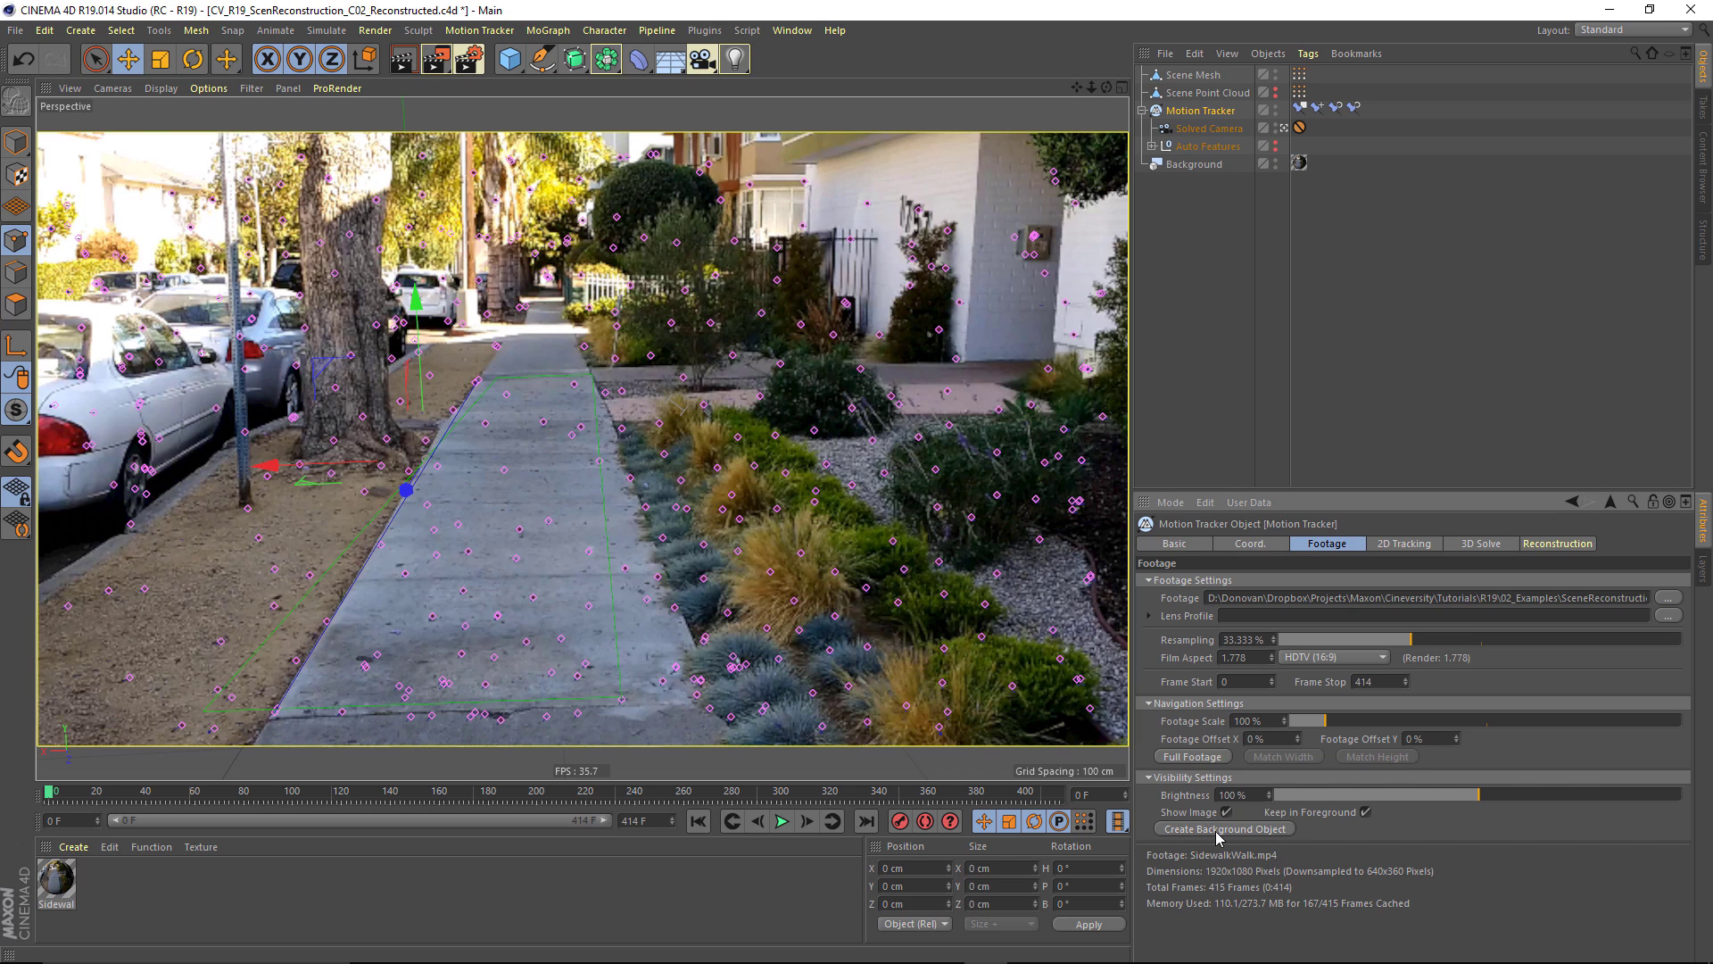
Copy the Background's frontally projected SidewalkWalk texture tag onto the Scene Mesh and play the animation to check the projection.
{"action": "left_click", "coordinate": [1182, 166]}
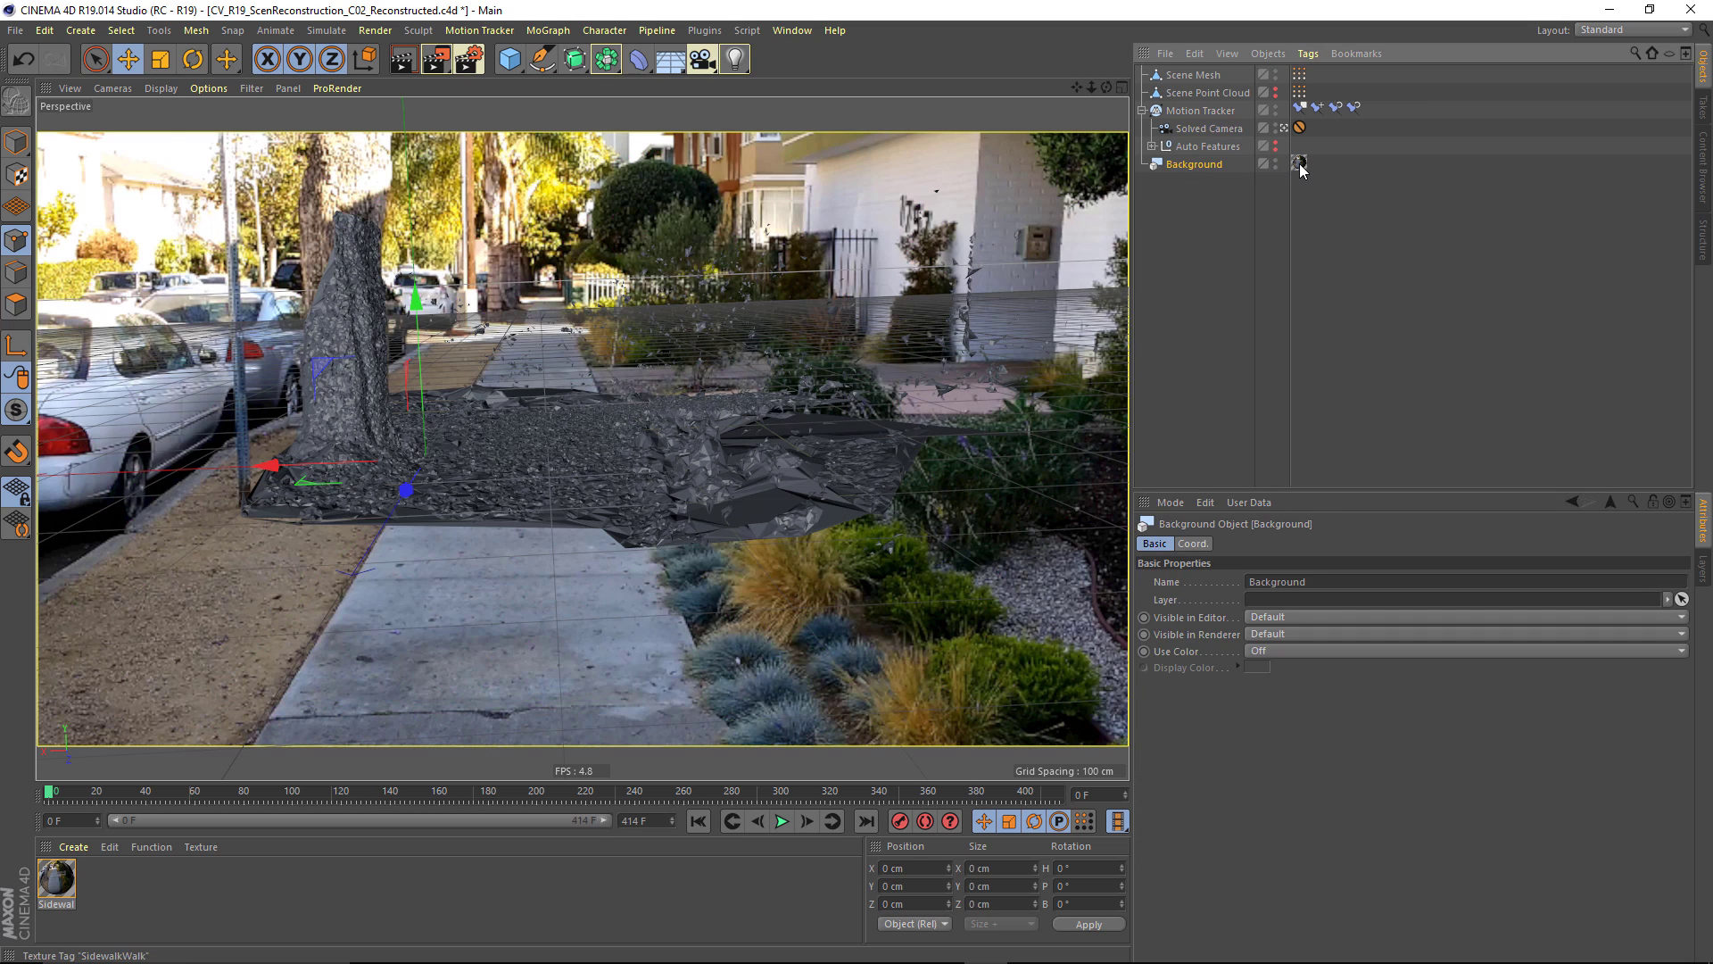
{"action": "left_click", "coordinate": [1299, 163]}
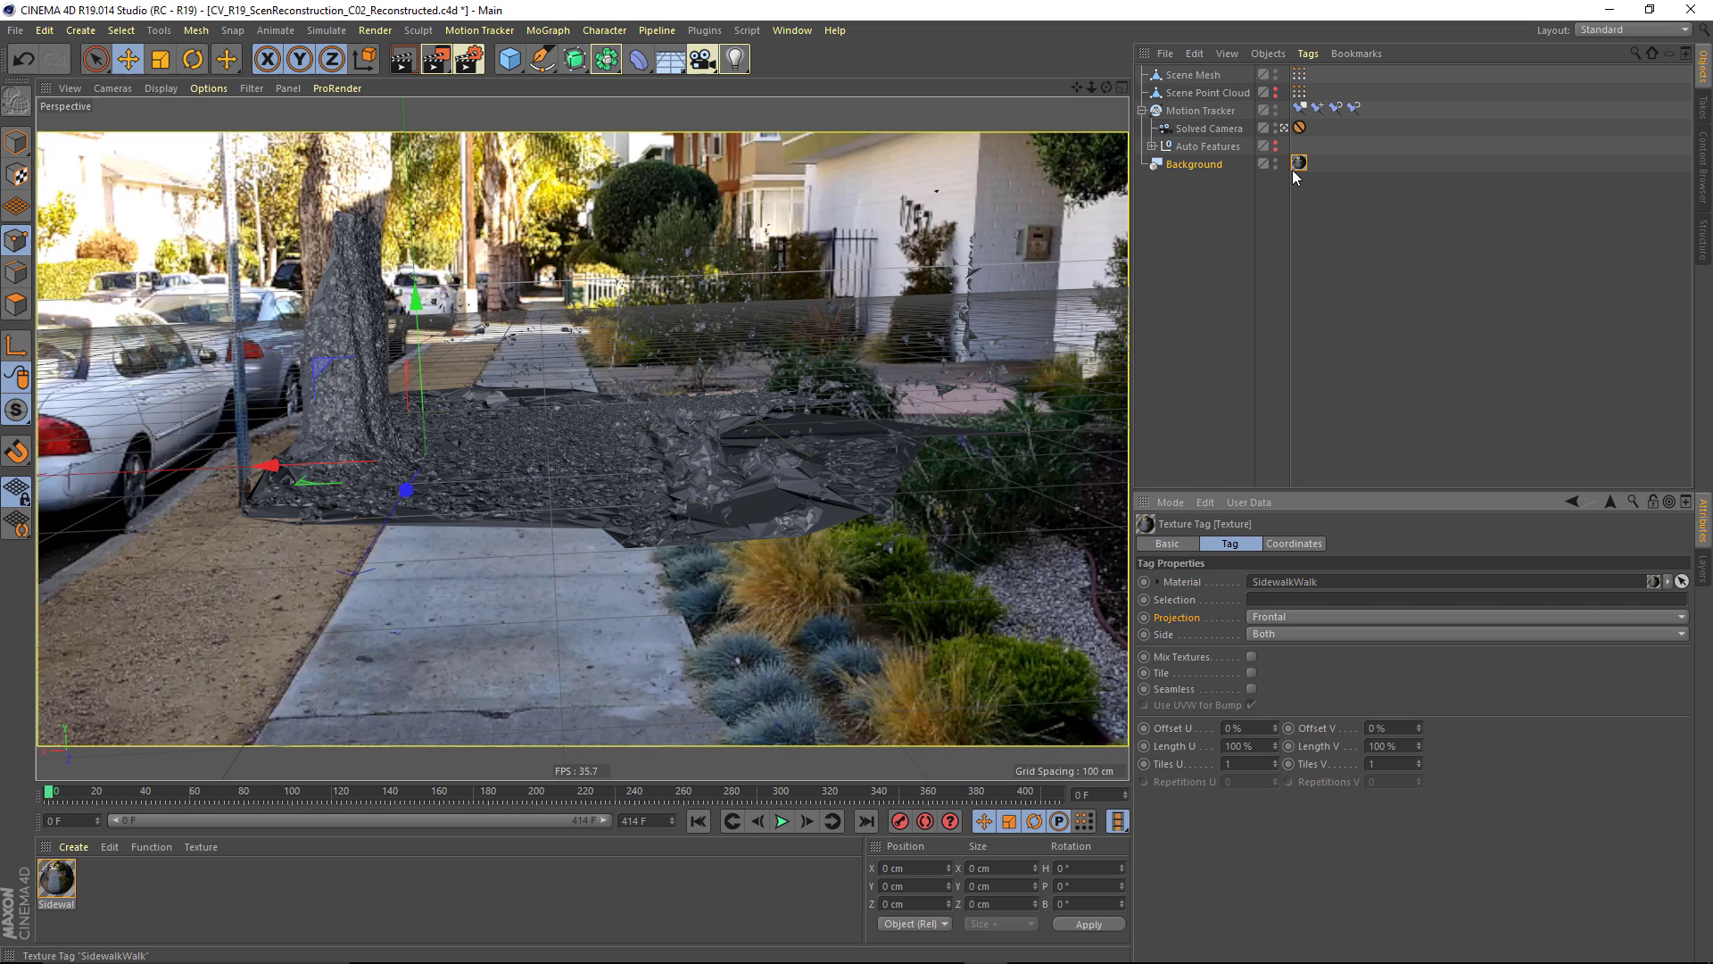
{"action": "left_click_drag", "start_coordinate": [1299, 173], "coordinate": [1320, 76], "text": "ctrl"}
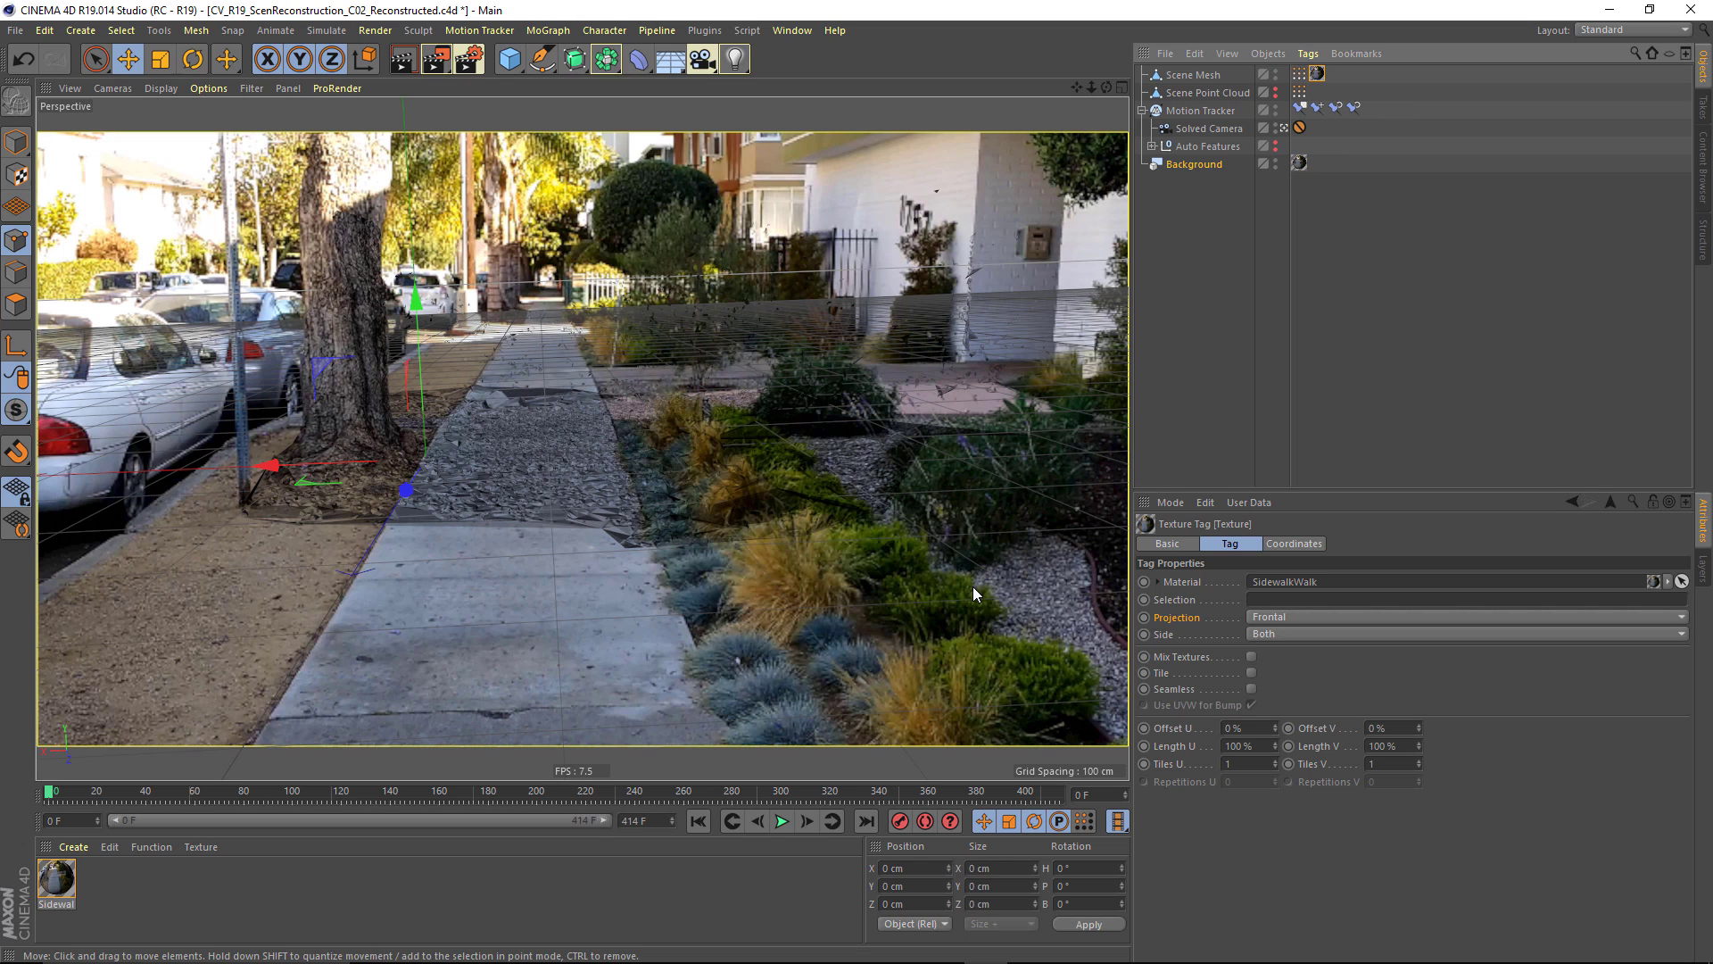
{"action": "left_click", "coordinate": [782, 822]}
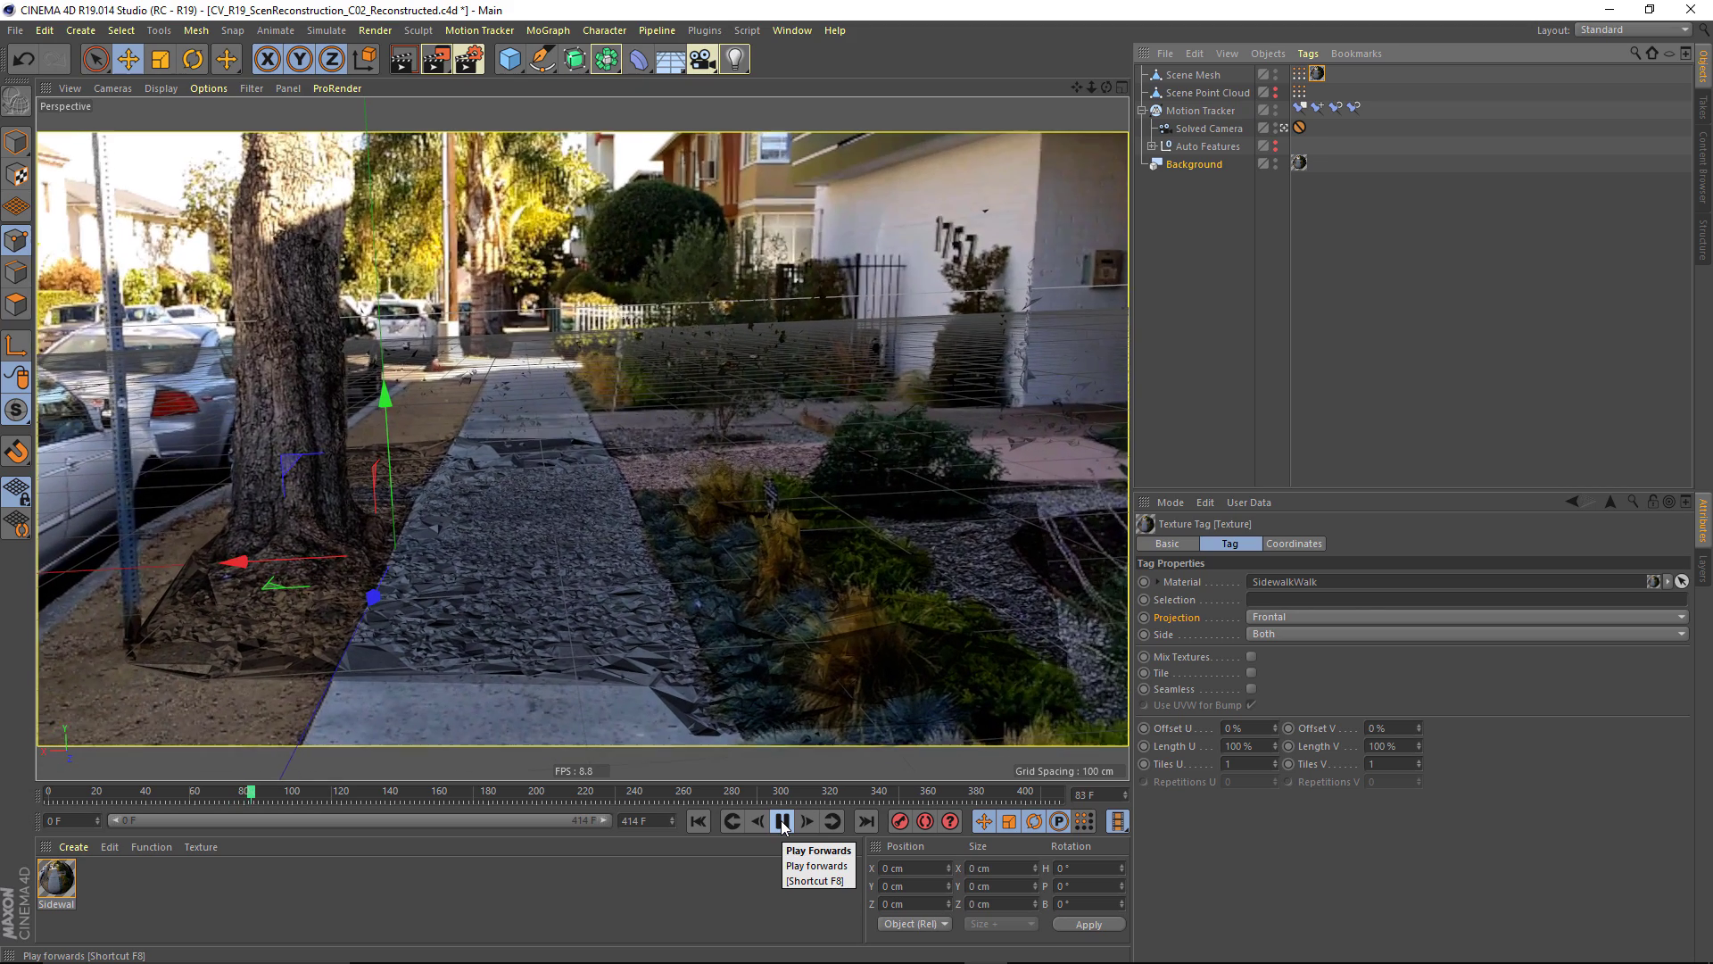
{"action": "left_click", "coordinate": [783, 821]}
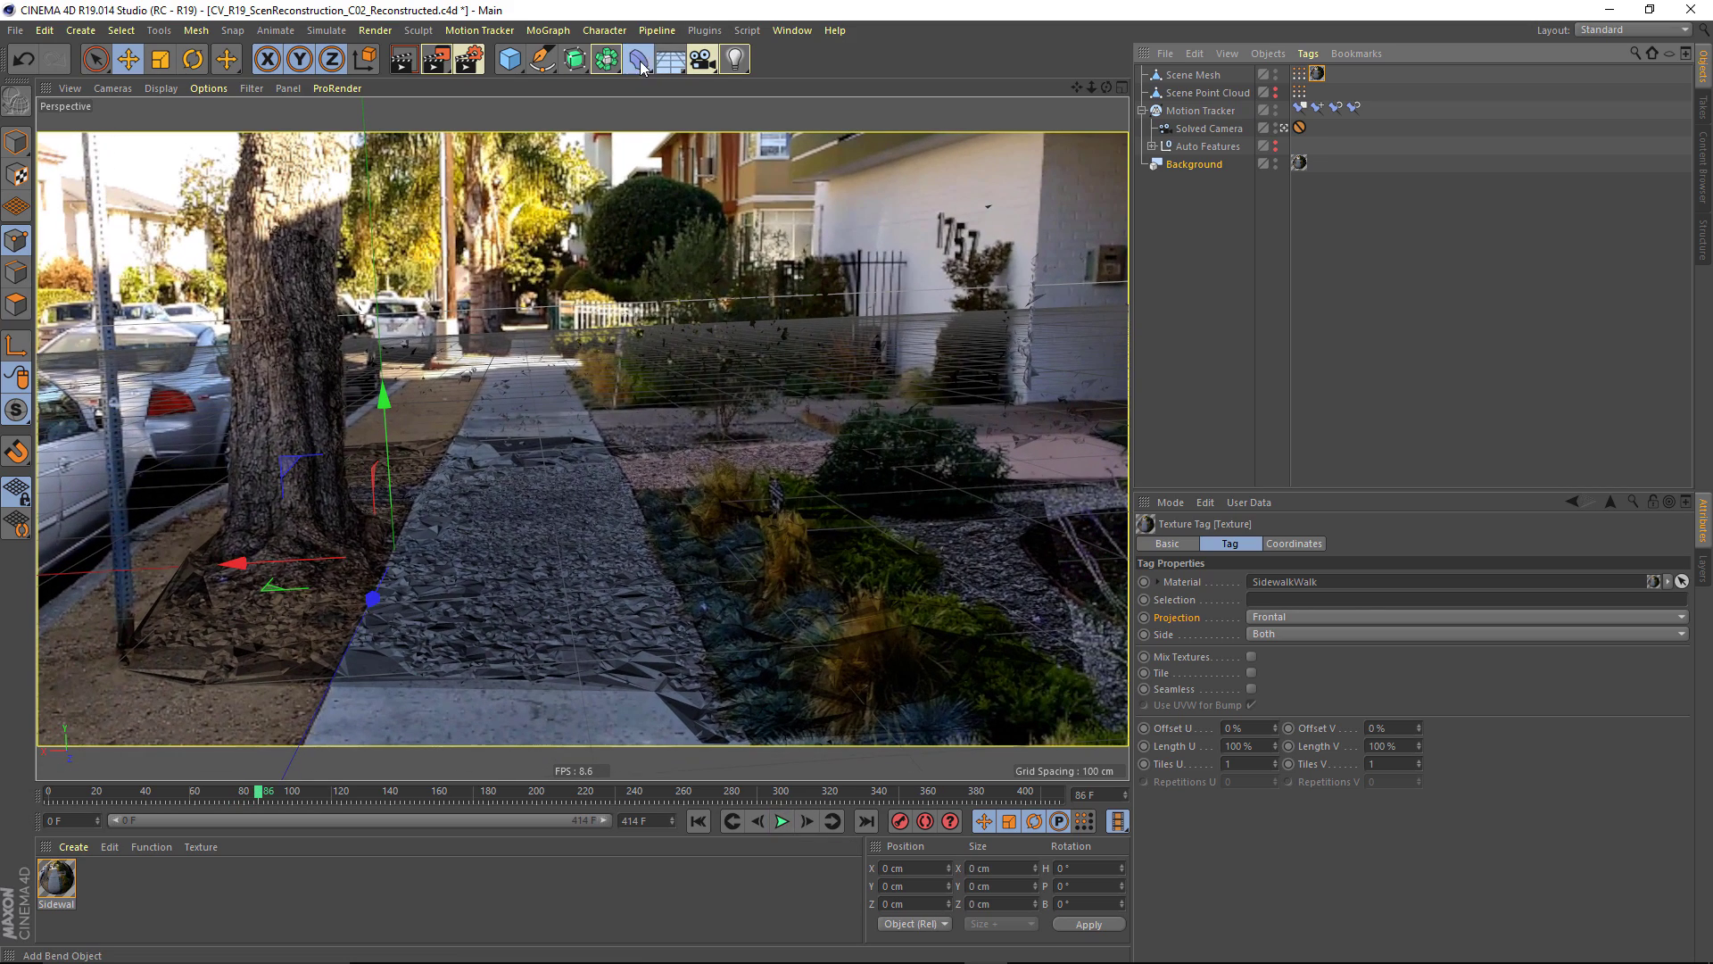
Try a Smoothing deformer as a child of the Scene Mesh, then delete it.
{"action": "left_click", "coordinate": [639, 59]}
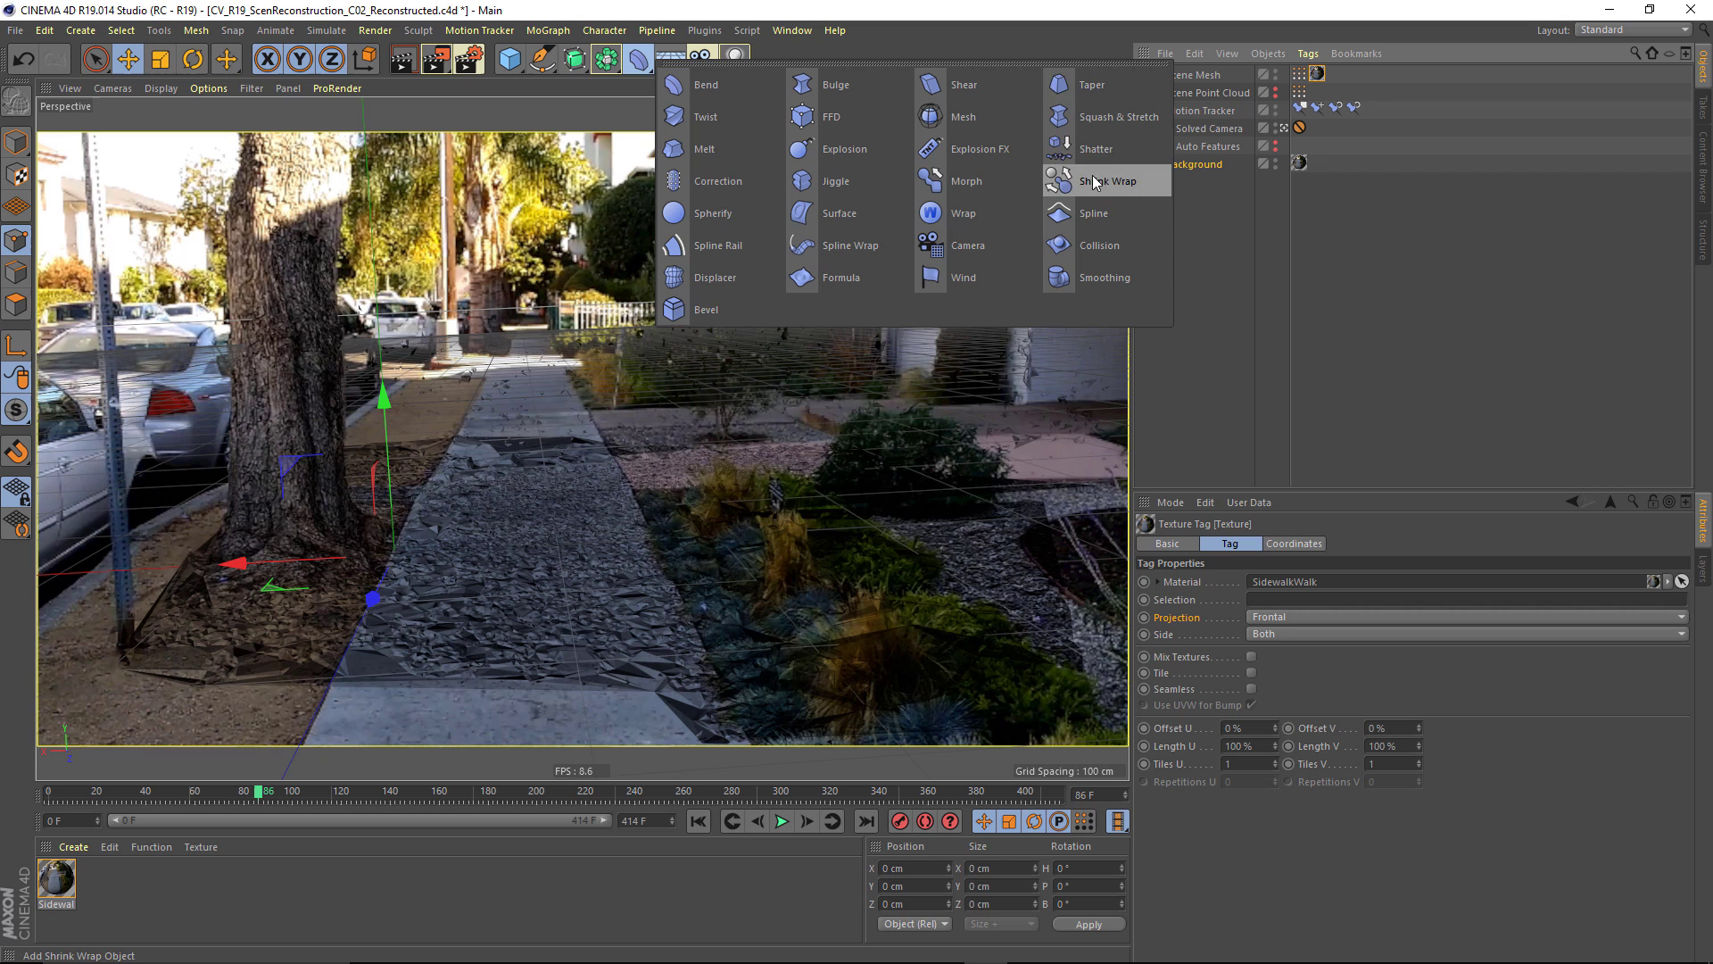
{"action": "left_click", "coordinate": [1105, 277]}
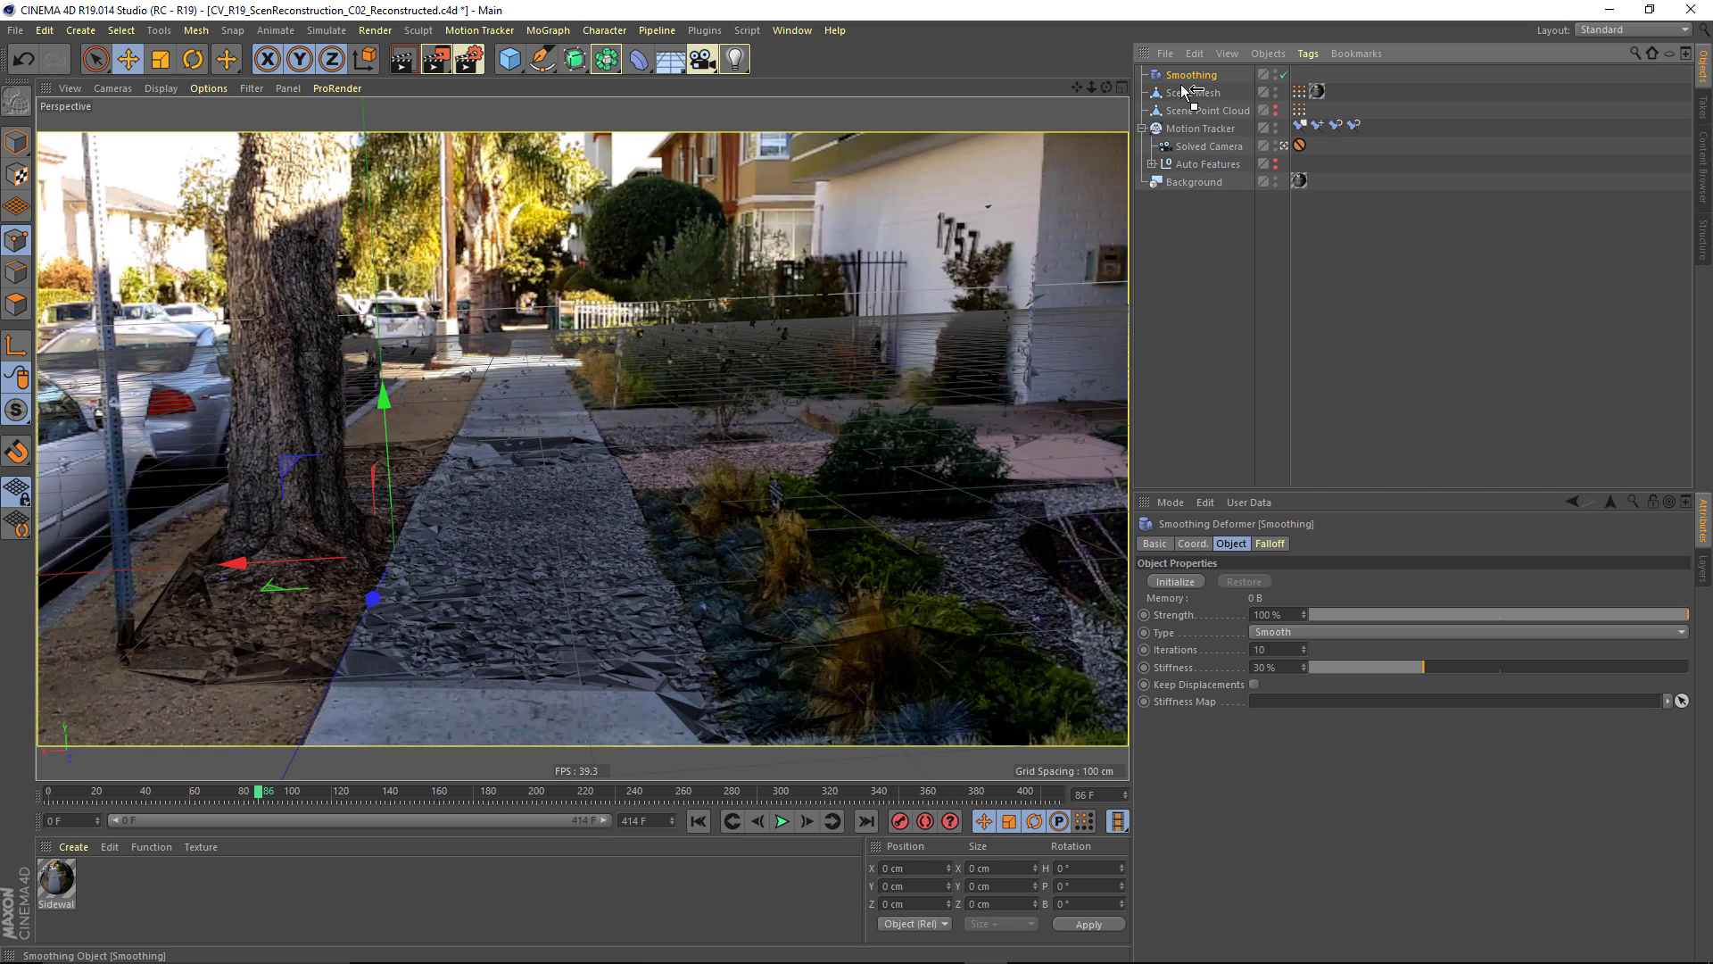
{"action": "left_click_drag", "start_coordinate": [1186, 95], "coordinate": [1188, 93]}
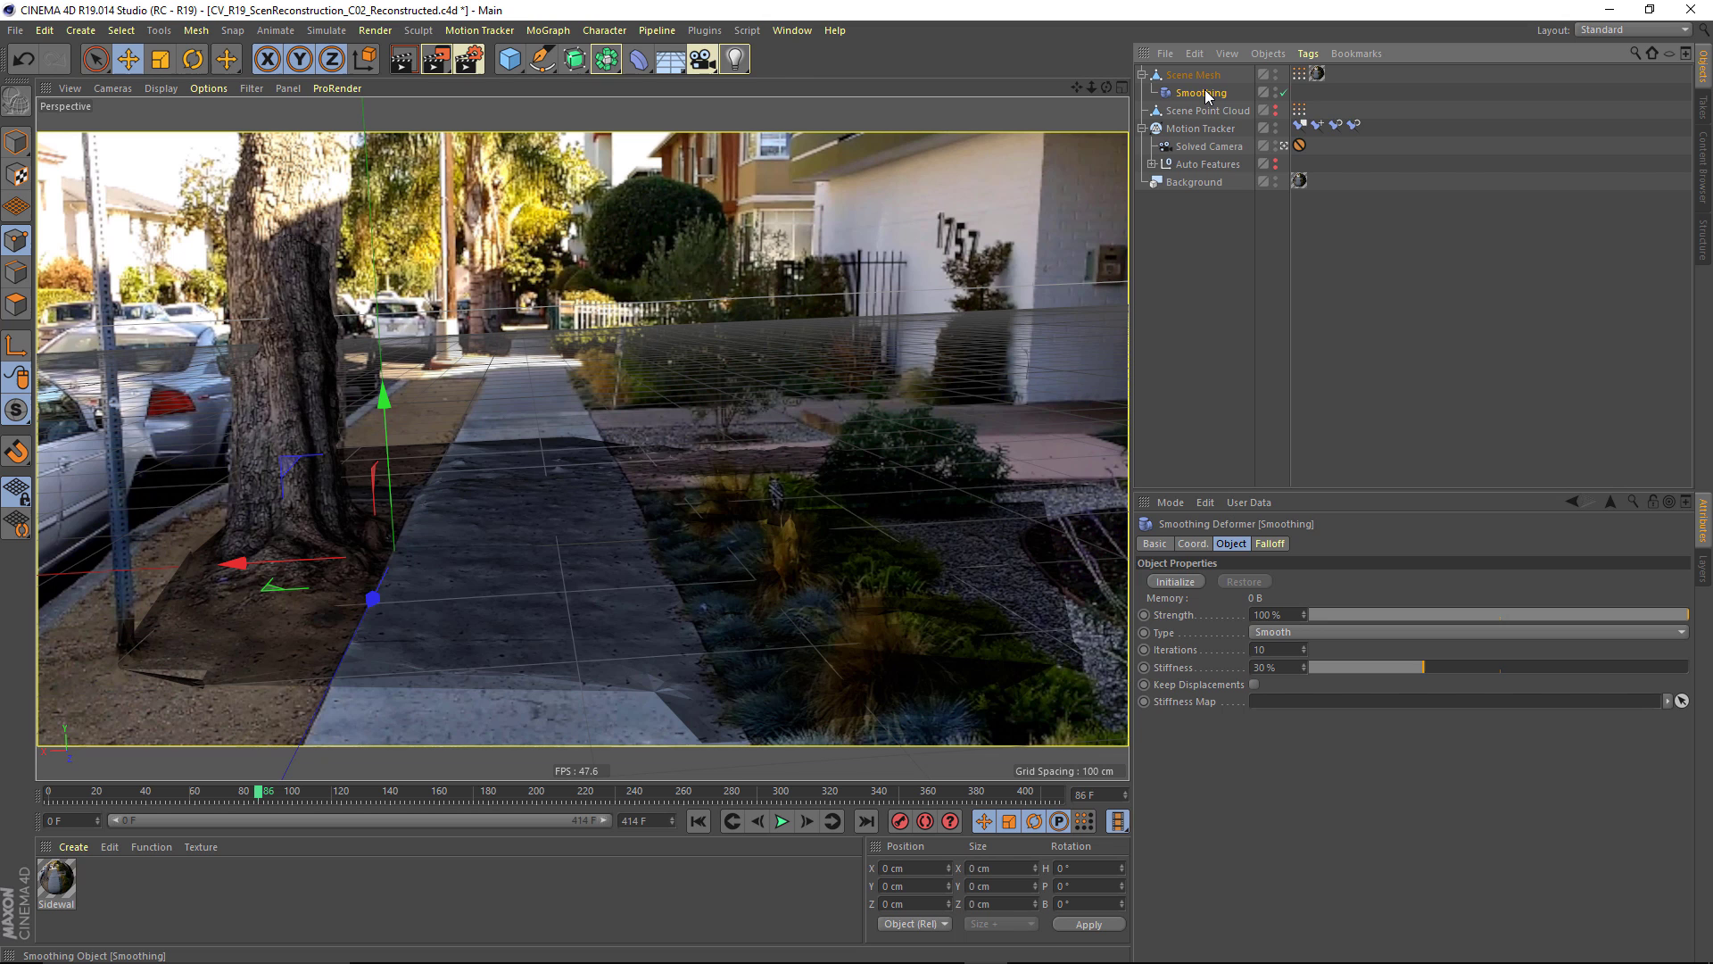
{"action": "key", "text": "Delete"}
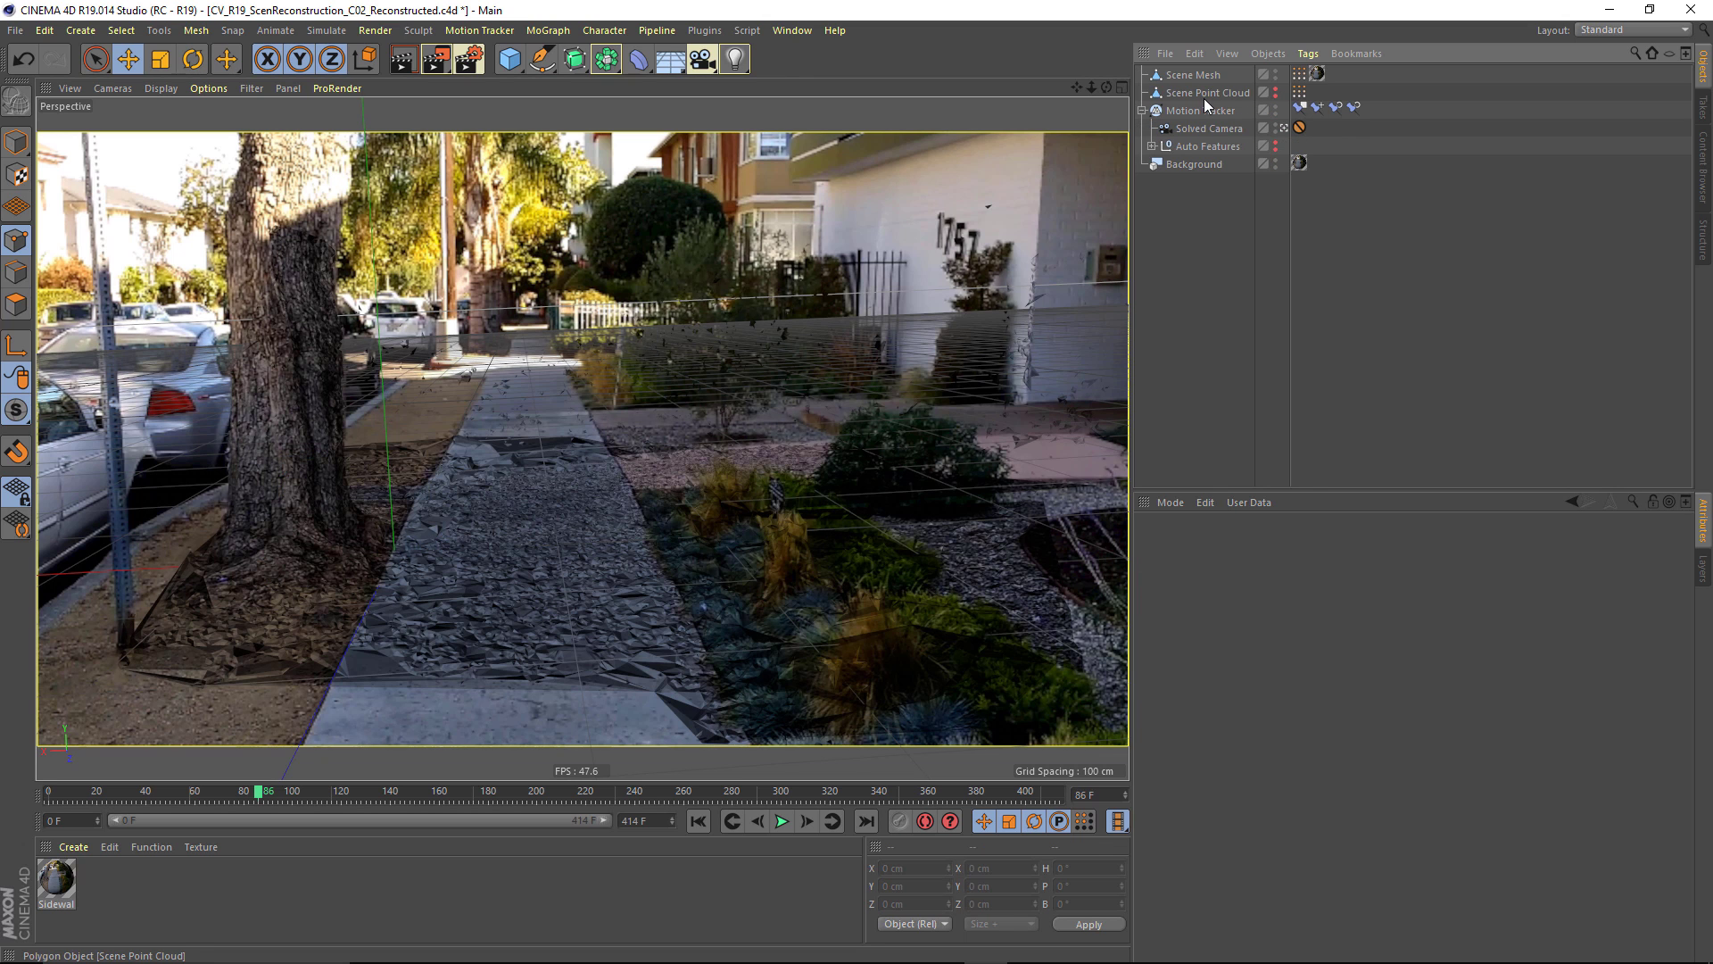
Return to frame 0 and remove the SidewalkWalk texture tag from the Scene Mesh.
{"action": "left_click", "coordinate": [701, 822]}
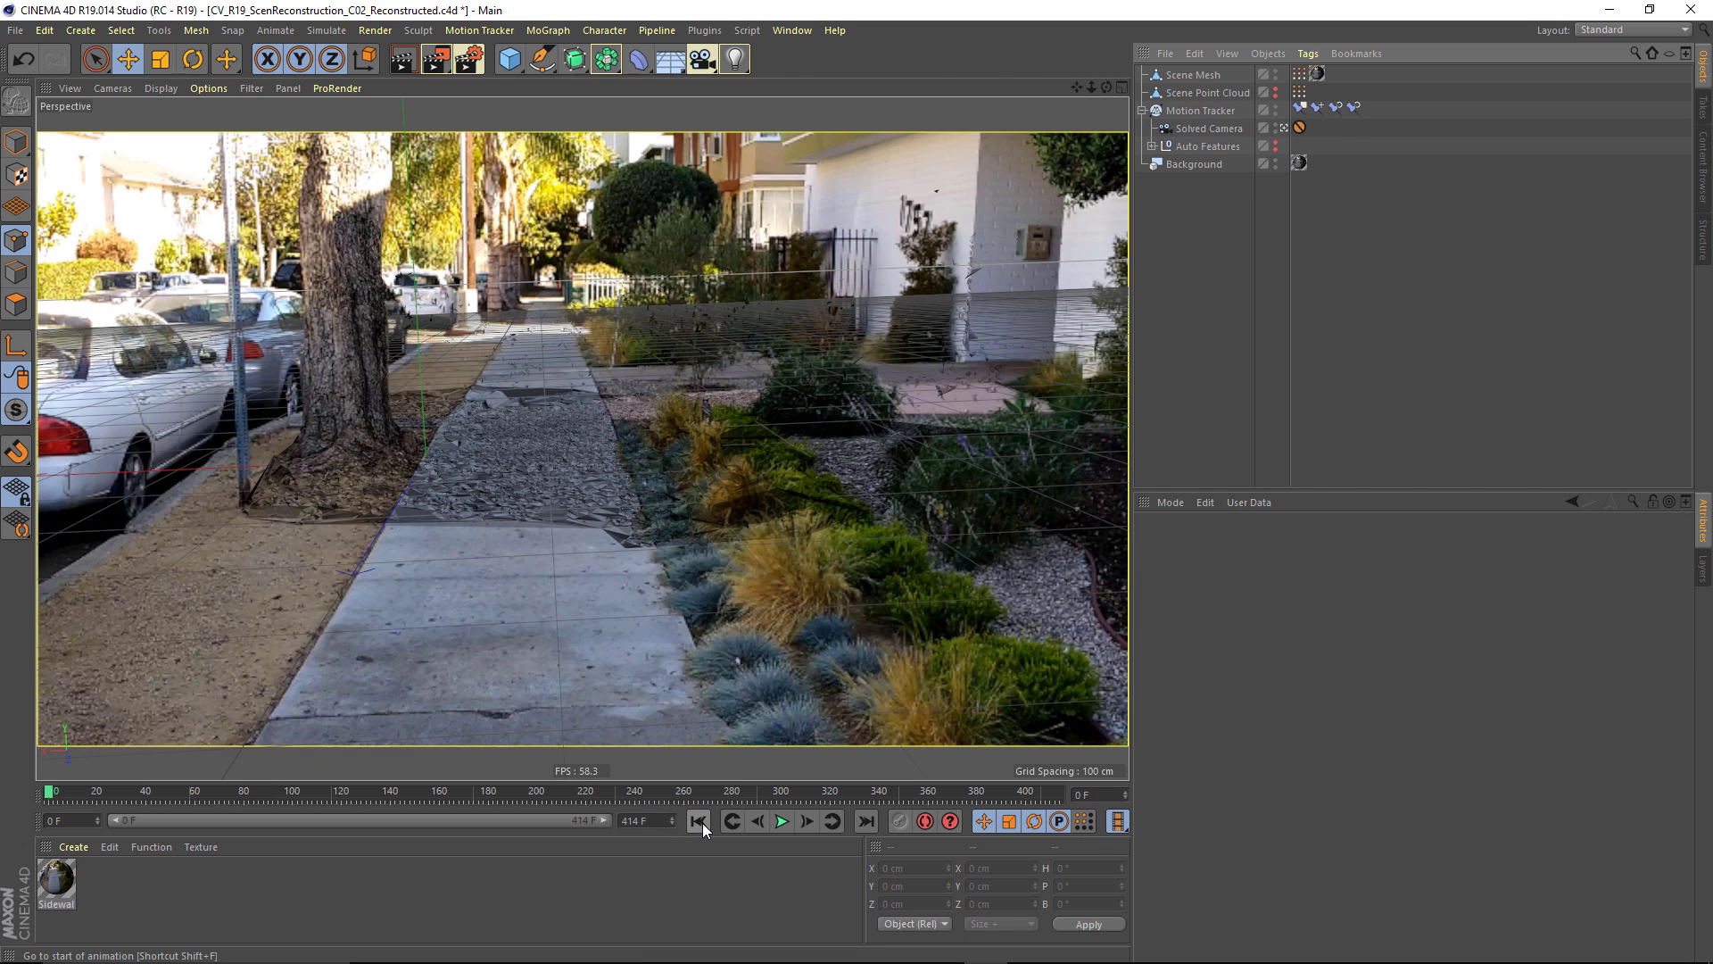
{"action": "left_click", "coordinate": [1317, 74]}
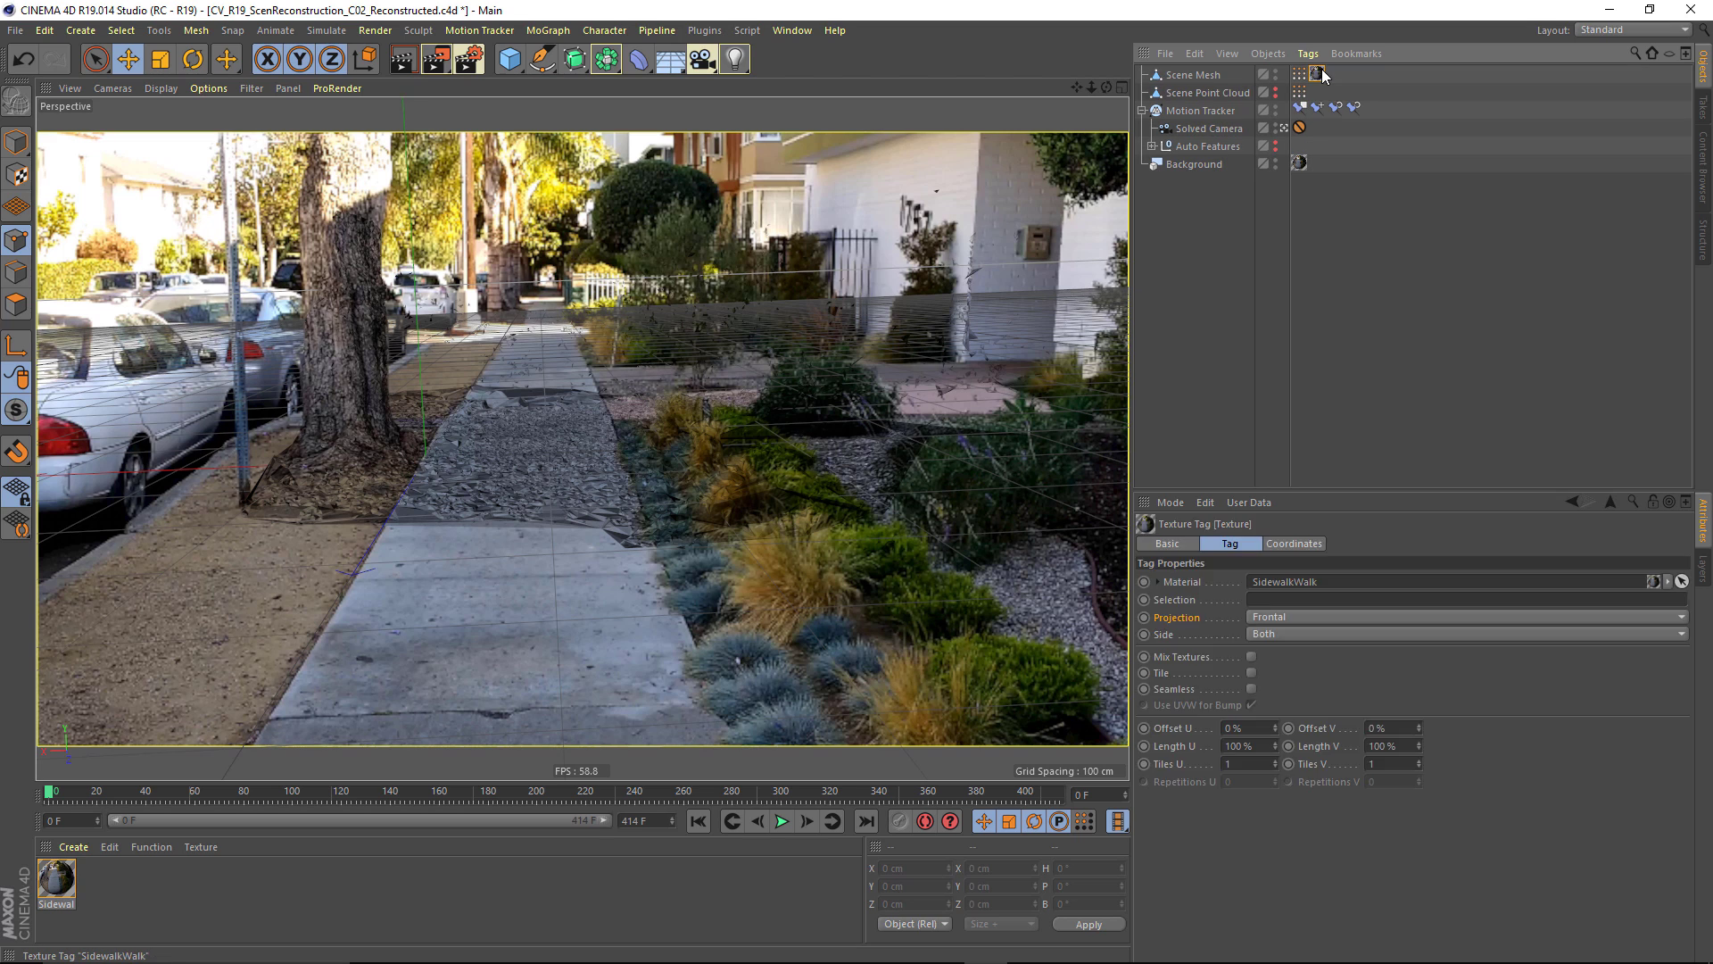
{"action": "key", "text": "Delete"}
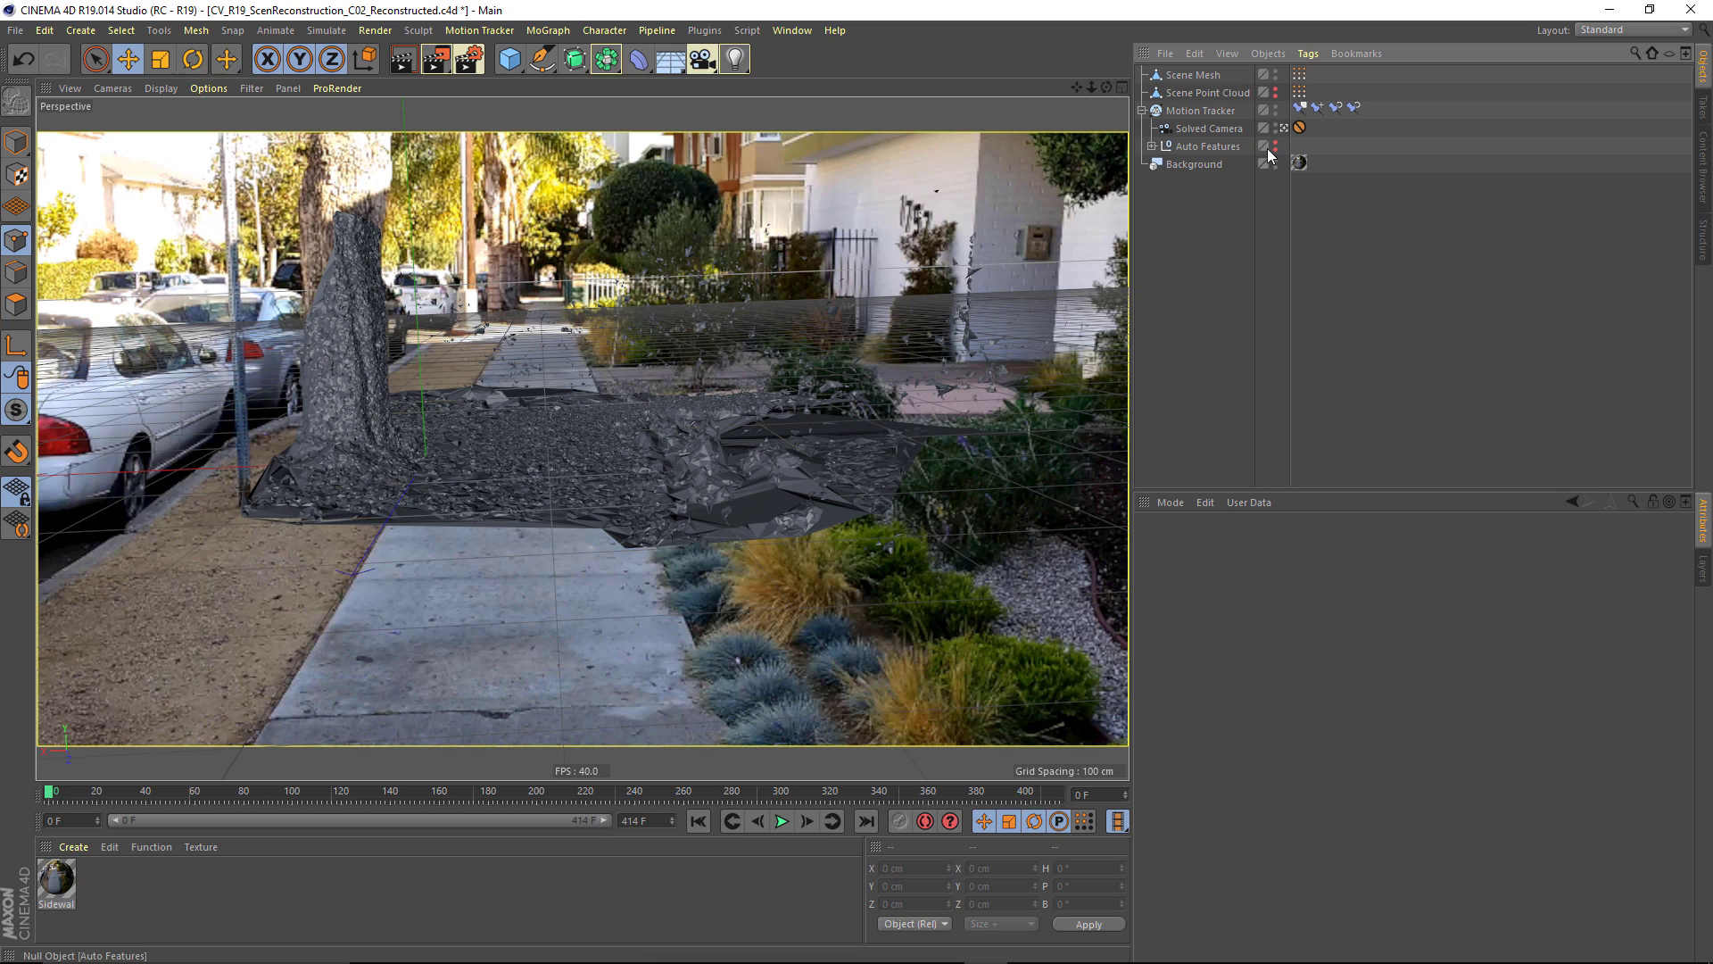
Display the Scene Mesh's vertex colors at frame 149 and test-render a region over the tree trunk.
{"action": "left_click", "coordinate": [1299, 75]}
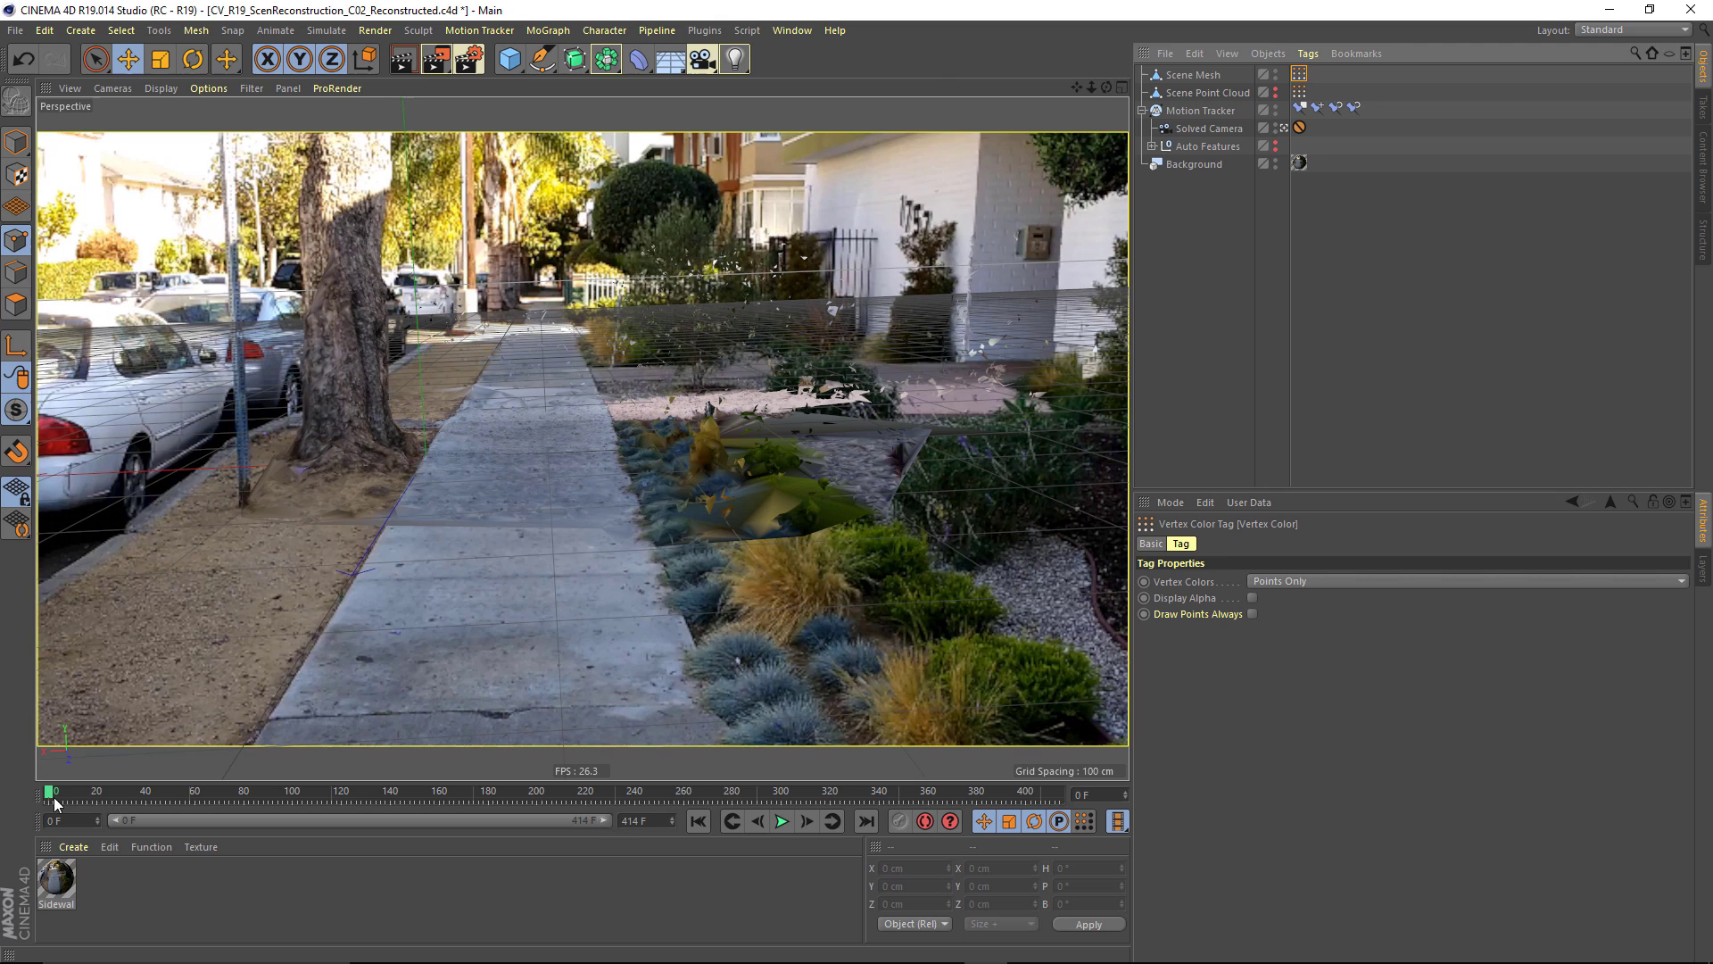
{"action": "left_click_drag", "start_coordinate": [53, 803], "coordinate": [385, 800]}
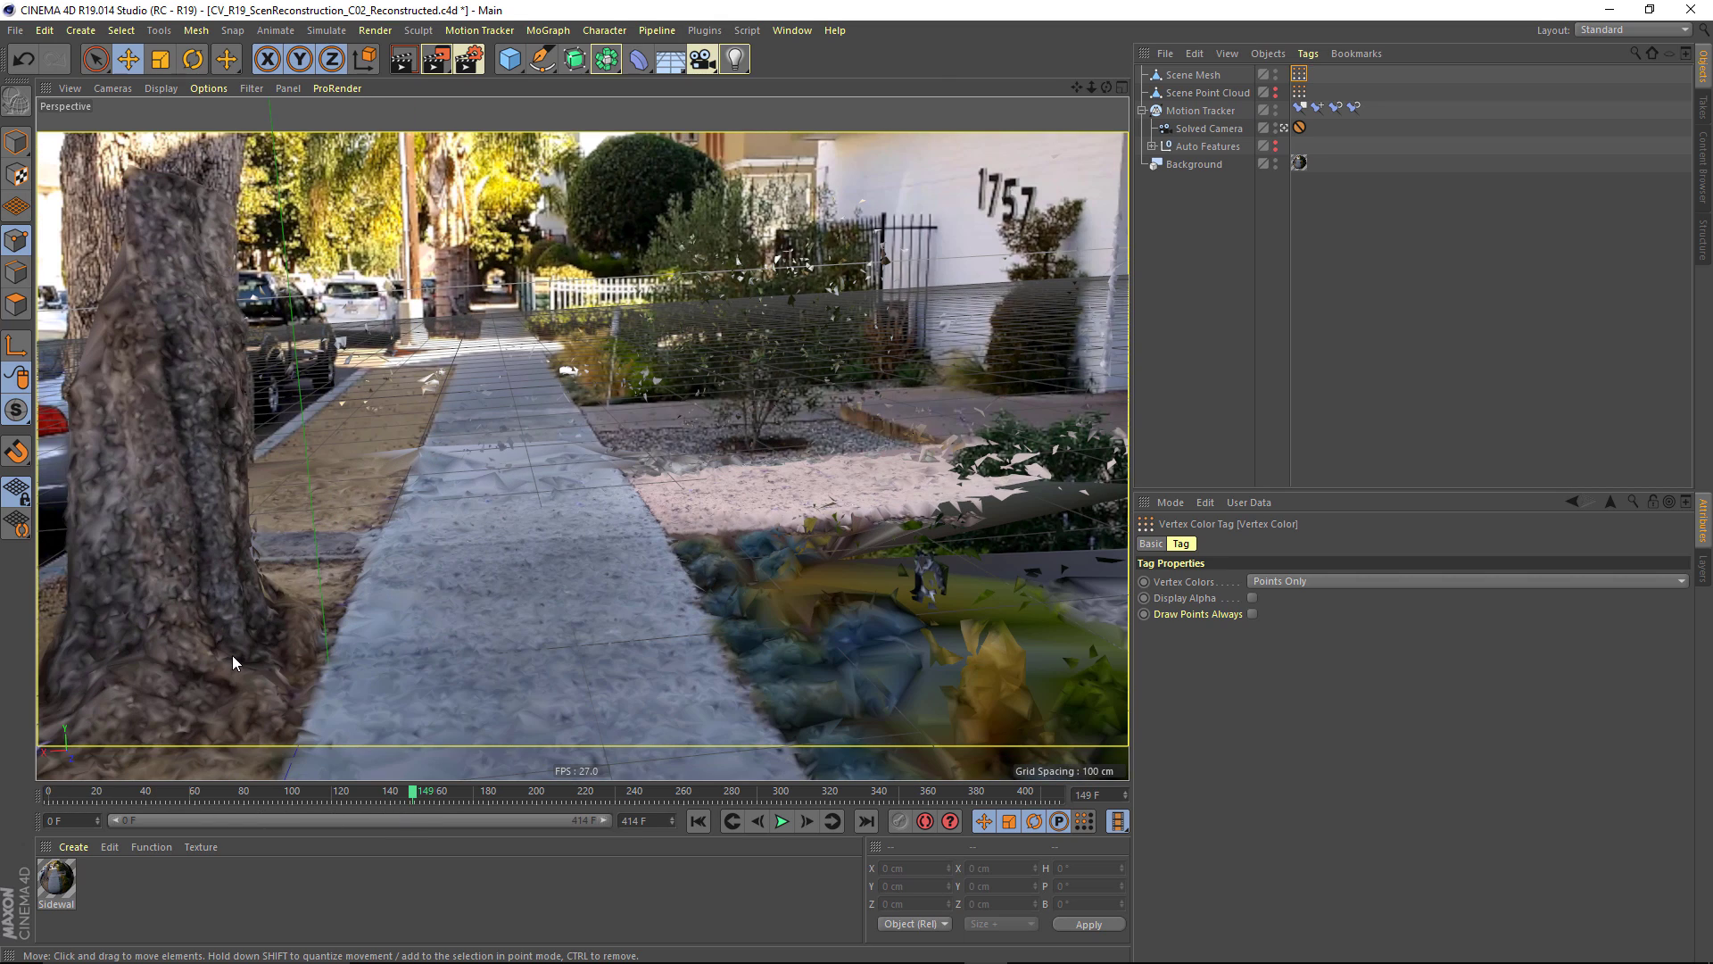
{"action": "left_click", "coordinate": [500, 392]}
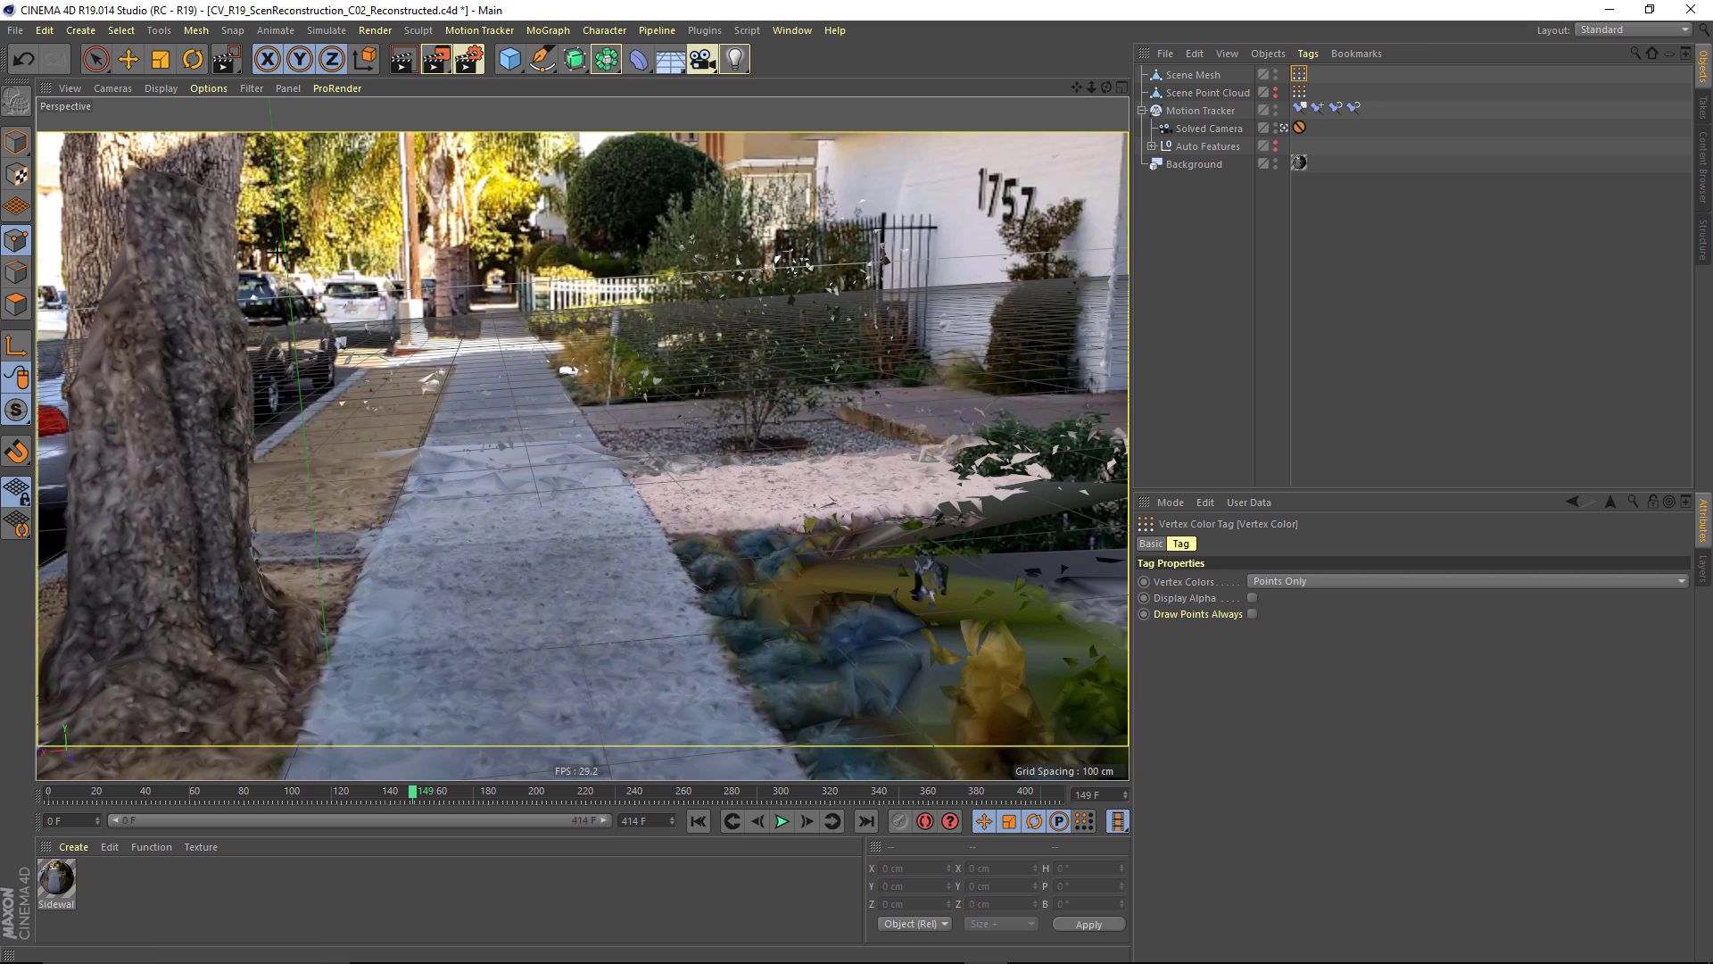
{"action": "left_click_drag", "start_coordinate": [287, 203], "coordinate": [87, 519]}
{"action": "key", "text": "e"}
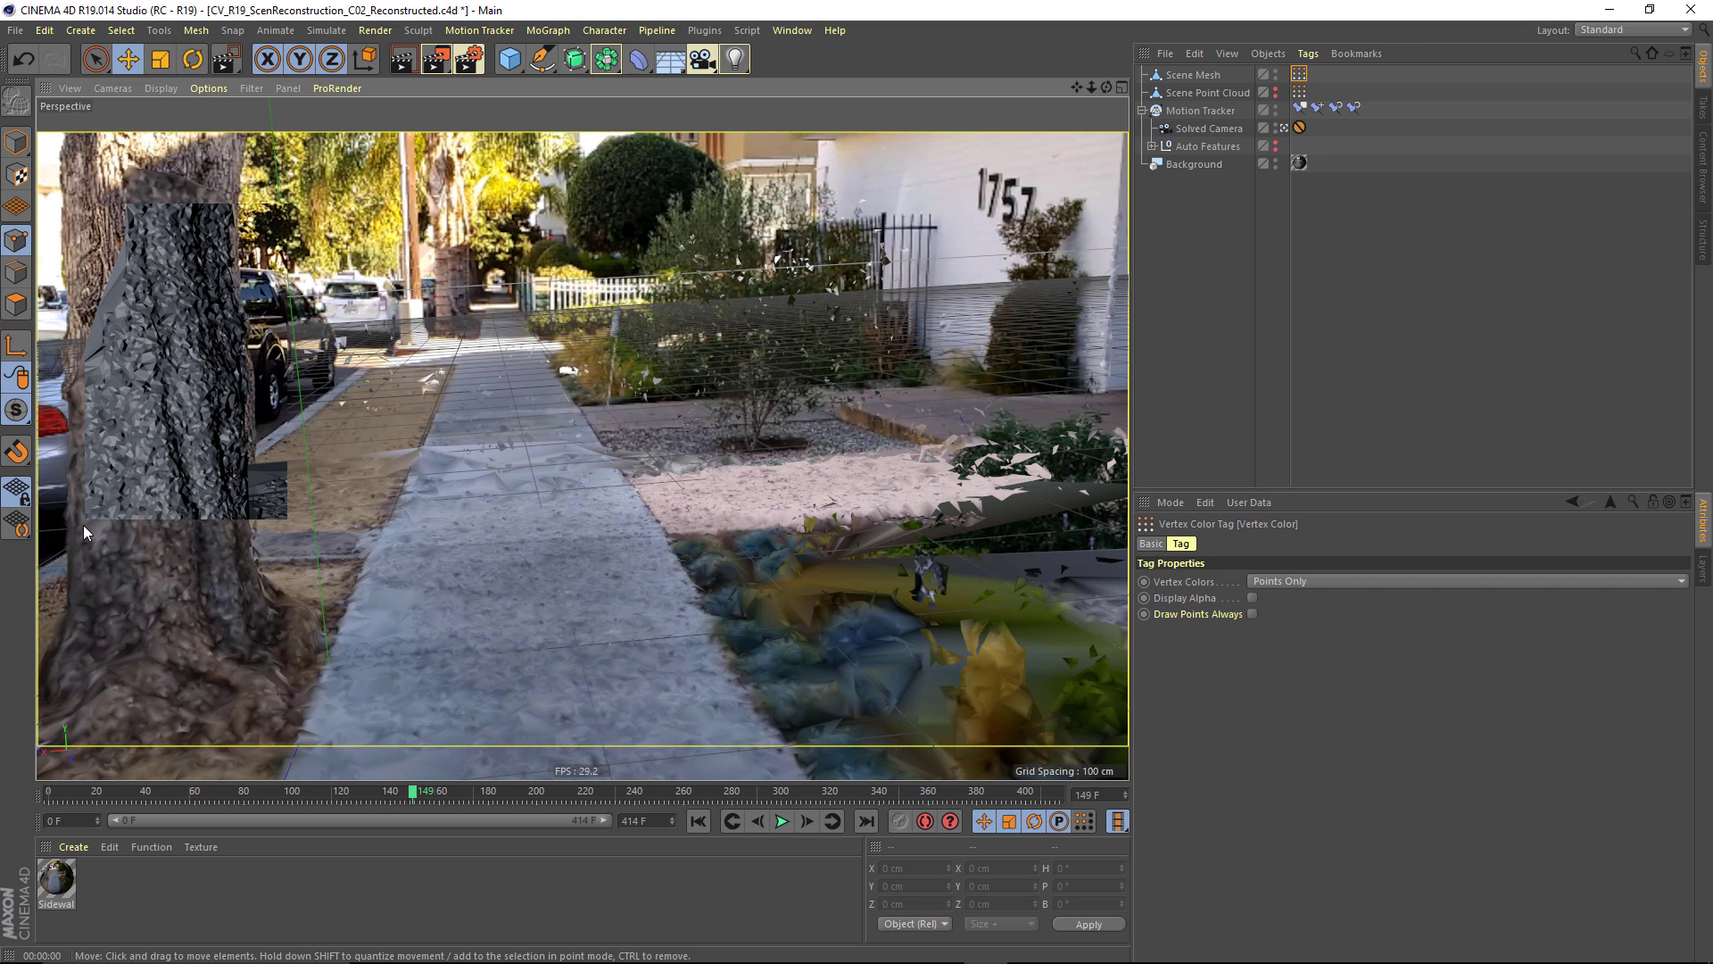
Create a new standard material and load the Vertex Map effect shader as its Color texture.
{"action": "left_click", "coordinate": [71, 846]}
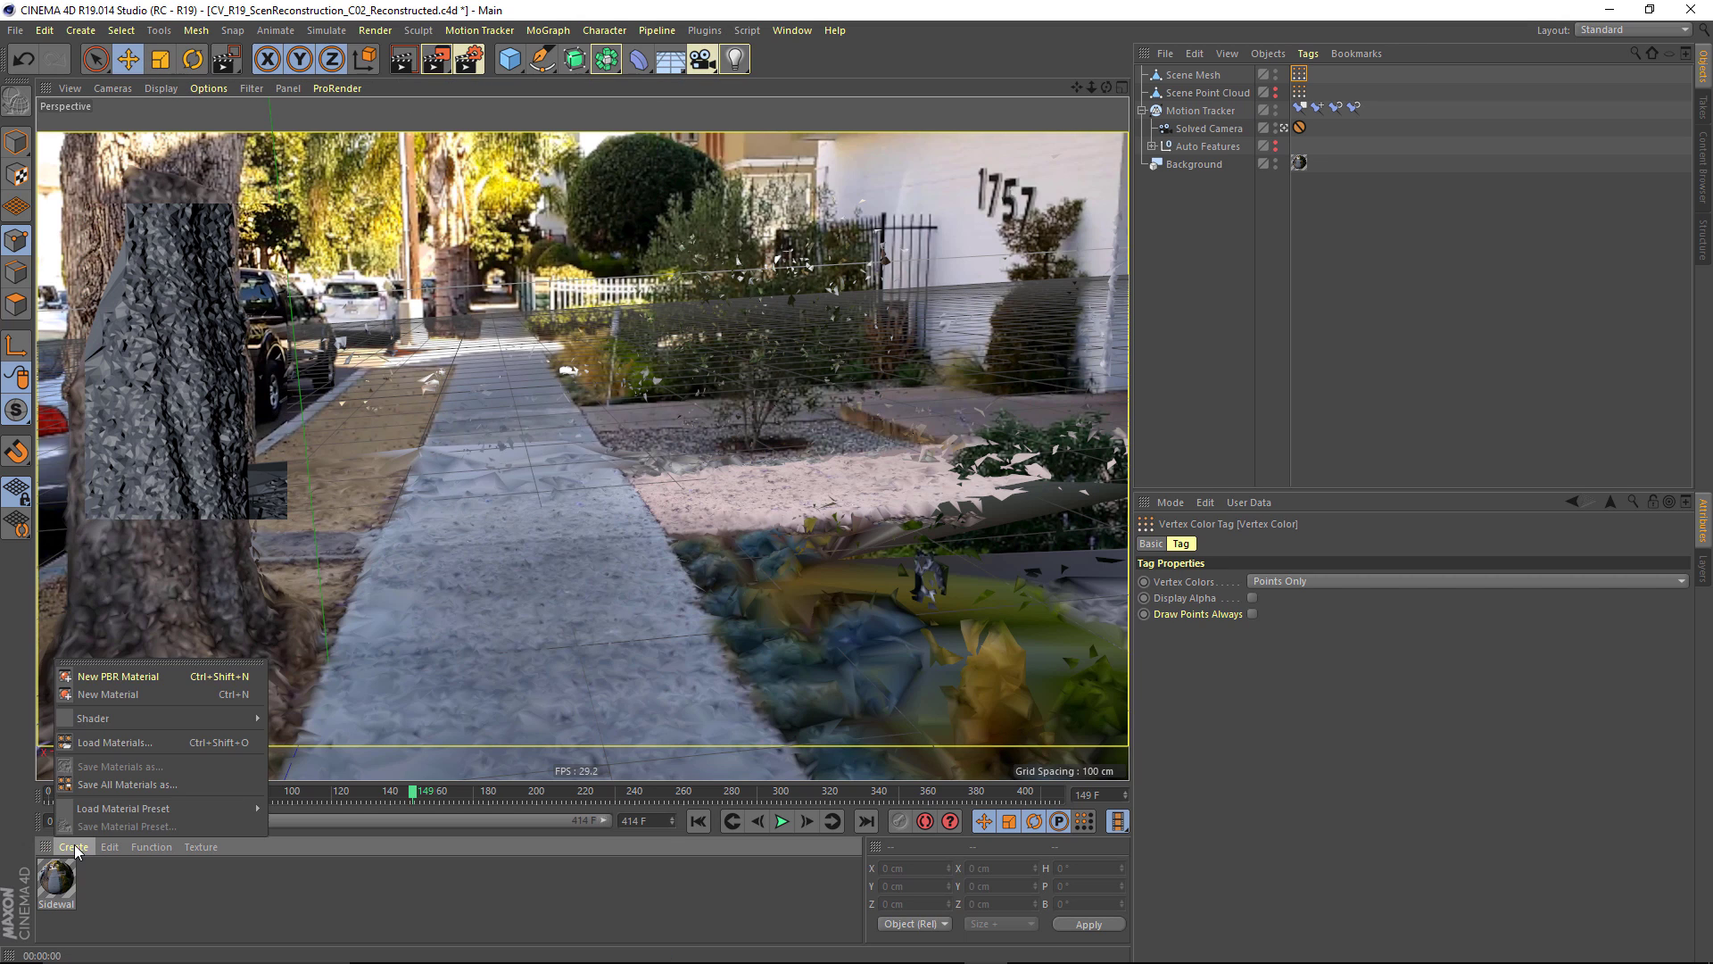
{"action": "left_click", "coordinate": [105, 670]}
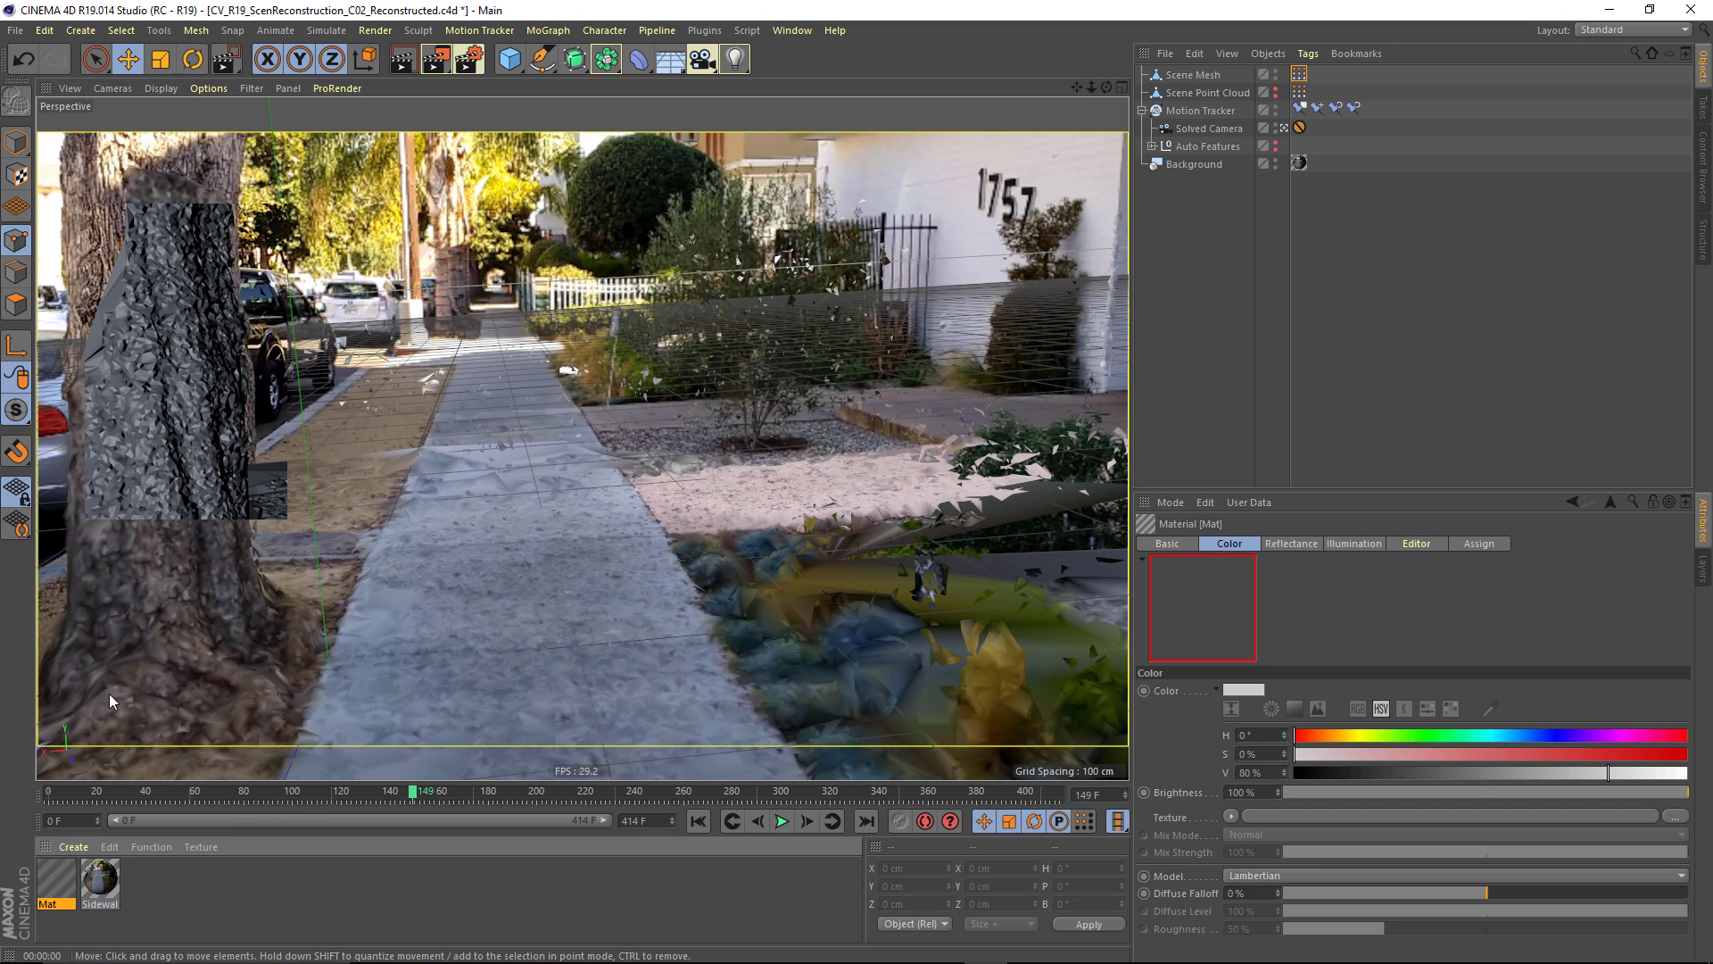
{"action": "double_click", "coordinate": [55, 879]}
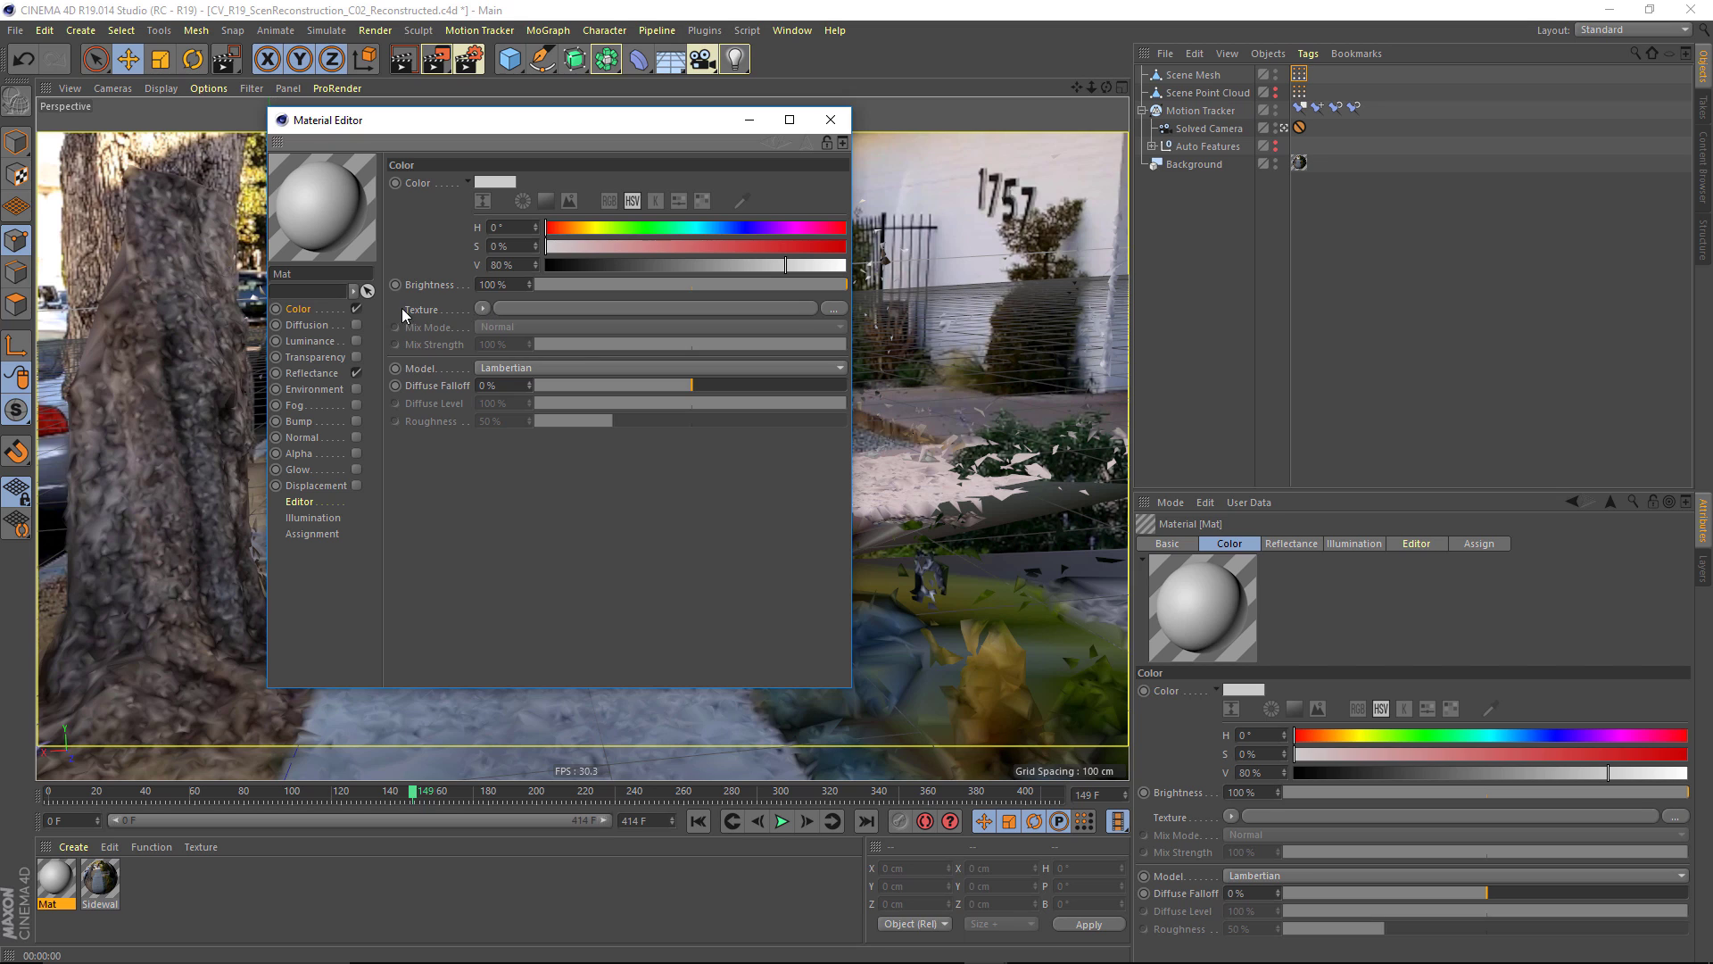
{"action": "left_click", "coordinate": [482, 309]}
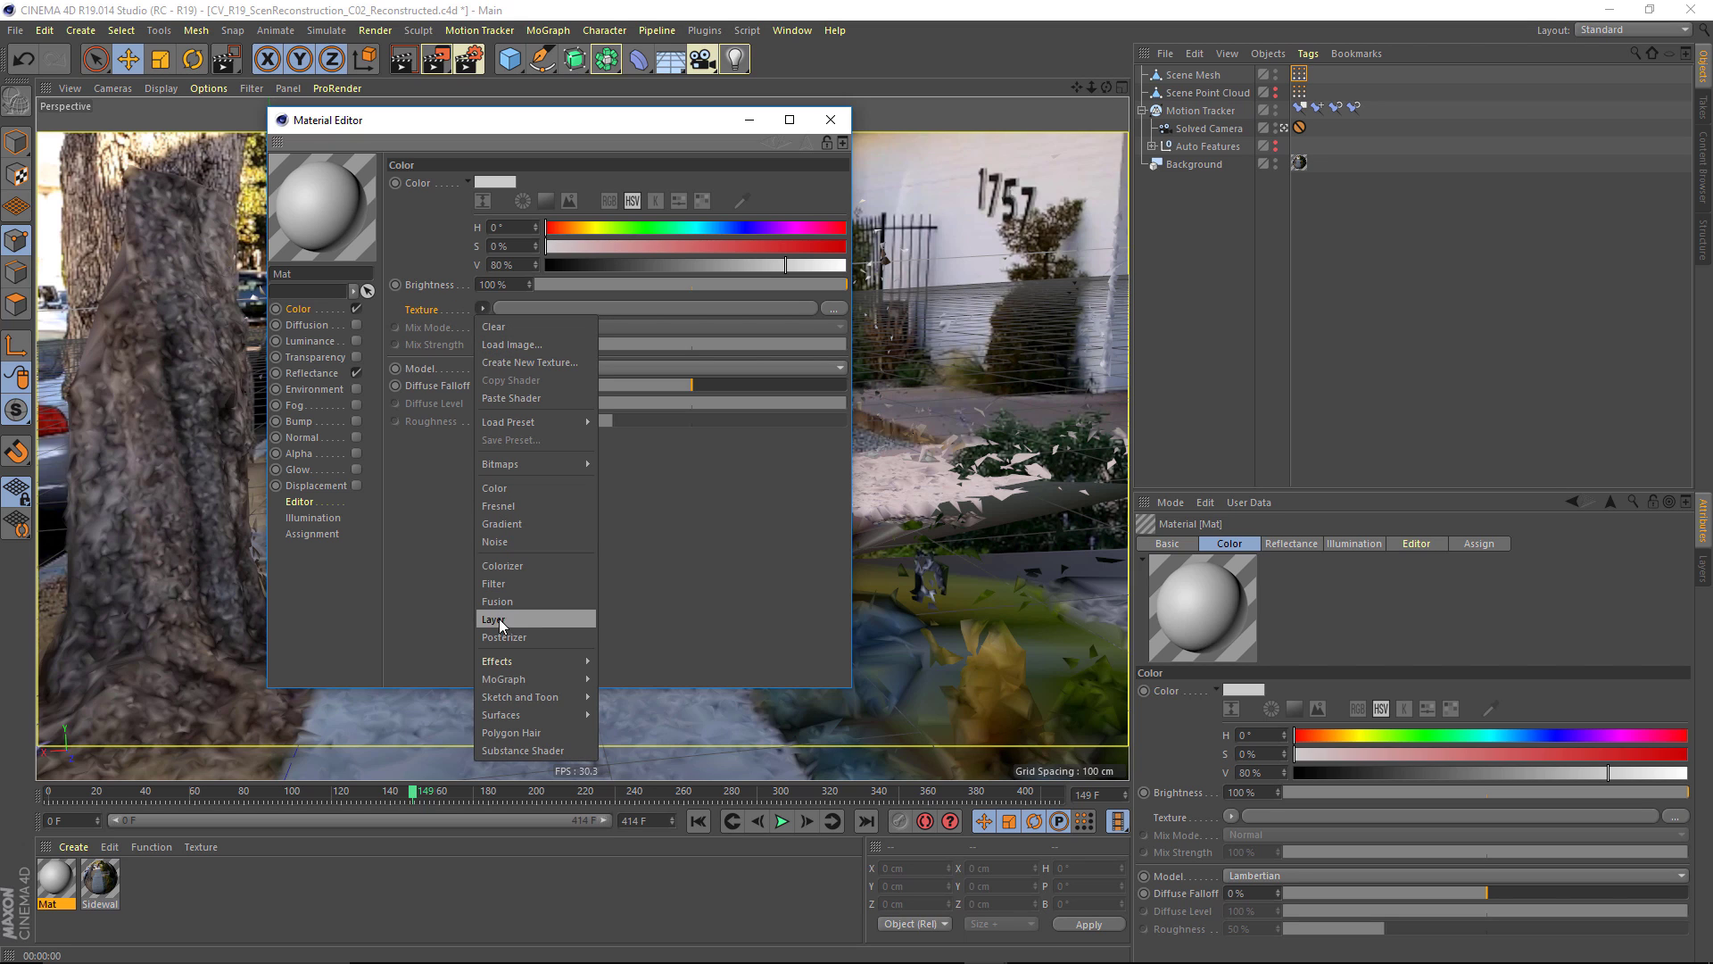
{"action": "mouse_move", "coordinate": [507, 662]}
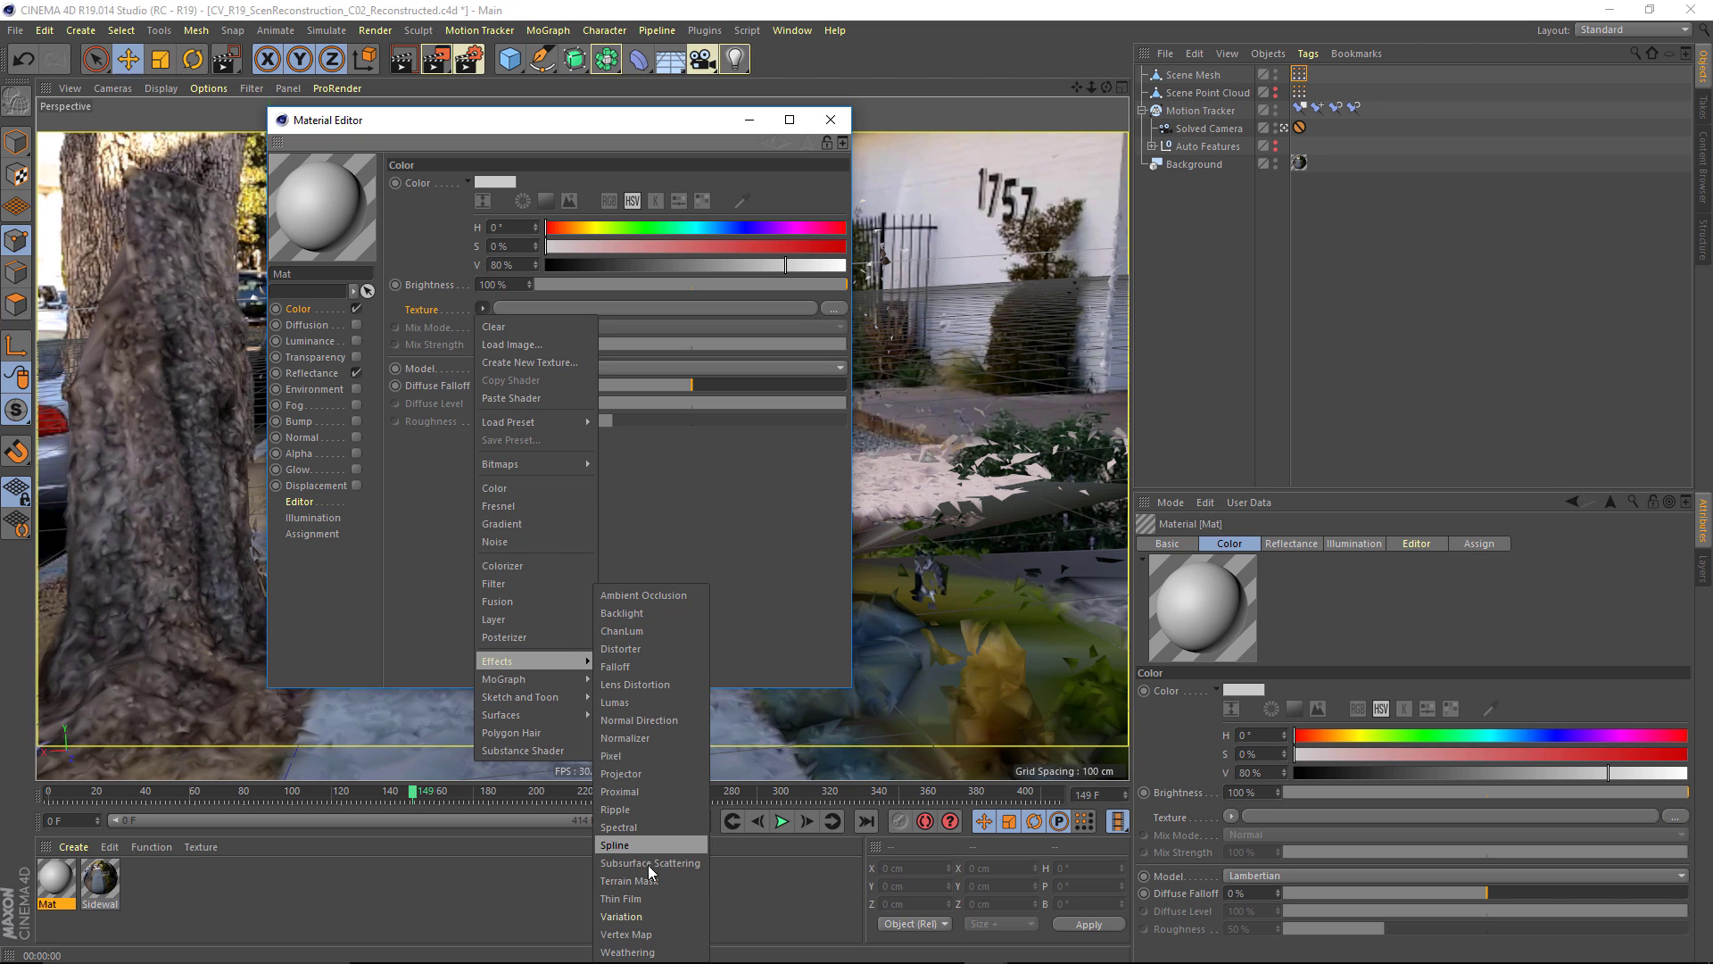
{"action": "left_click", "coordinate": [641, 934]}
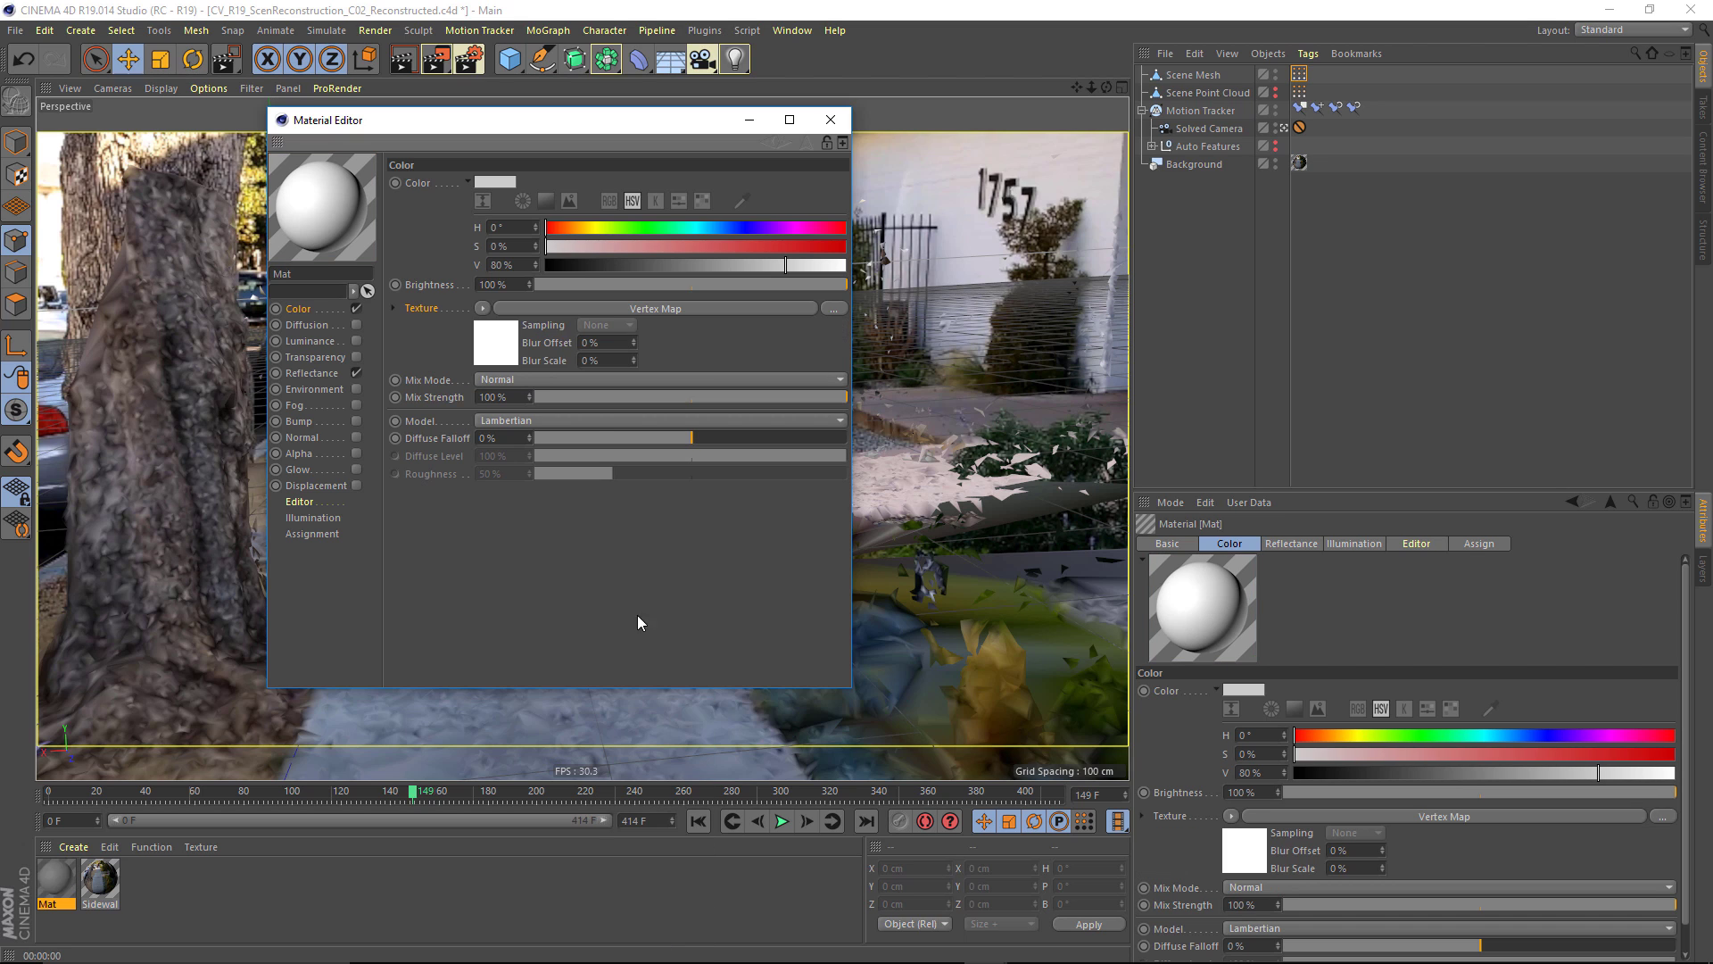
Link the Scene Mesh's Vertex Color tag to the Vertex Map shader and apply the material to the Scene Mesh.
{"action": "left_click", "coordinate": [511, 361]}
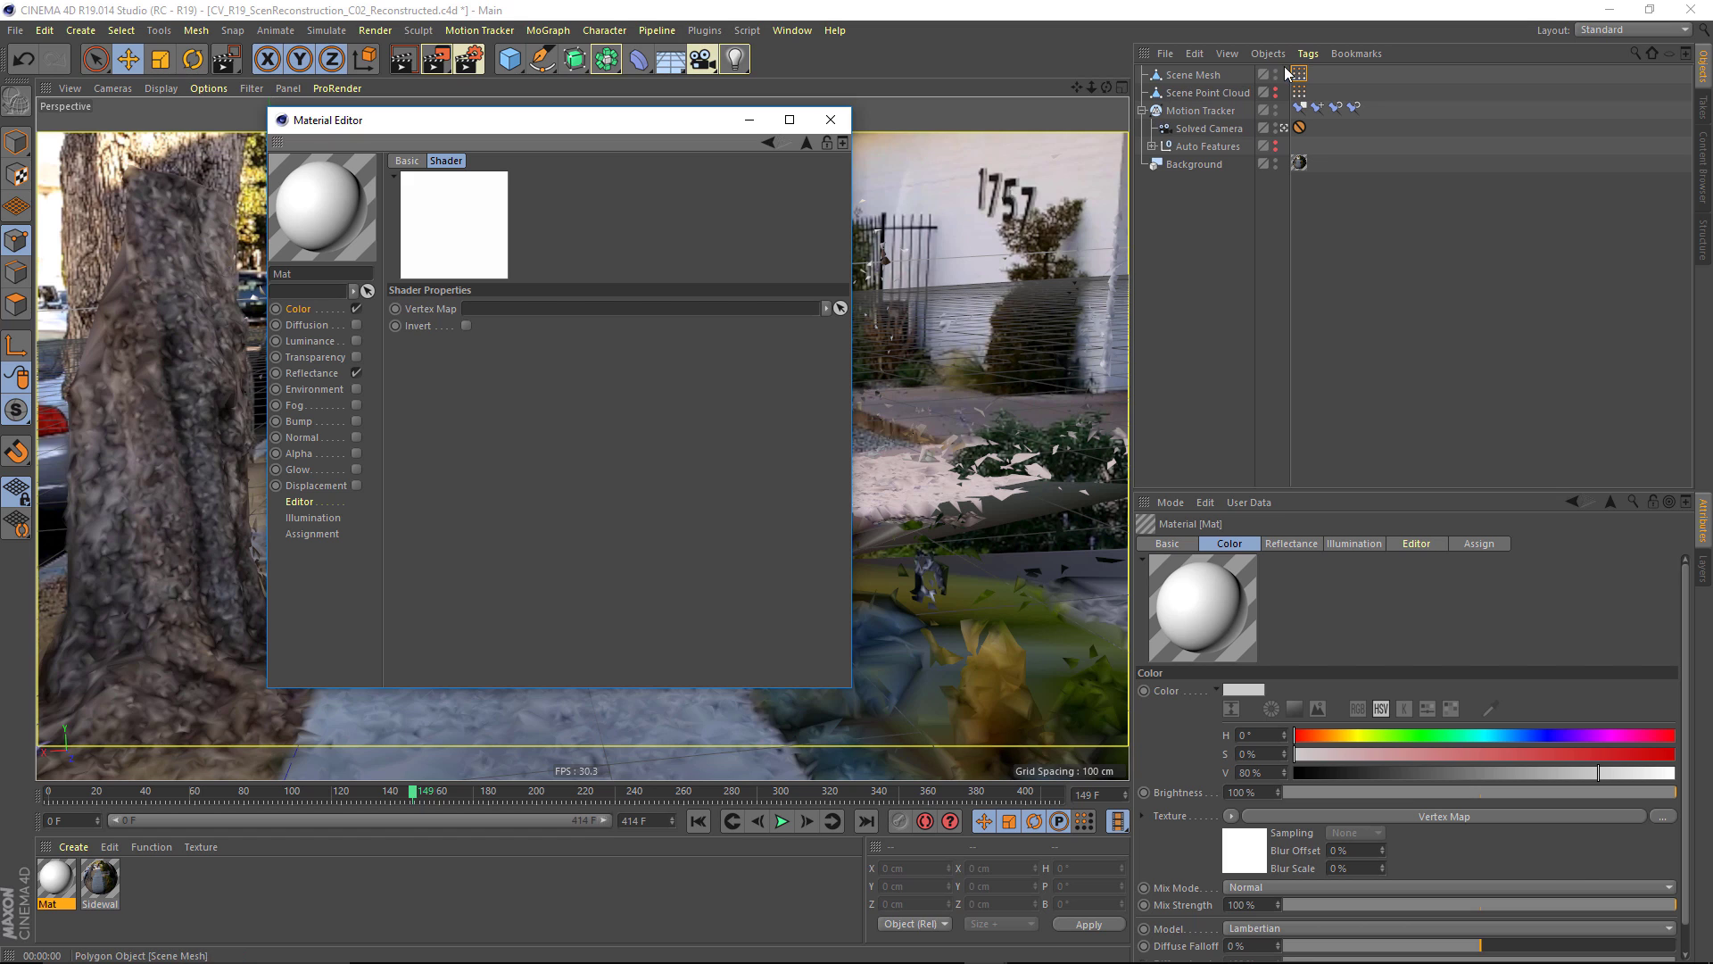
{"action": "left_click_drag", "start_coordinate": [1301, 73], "coordinate": [607, 309]}
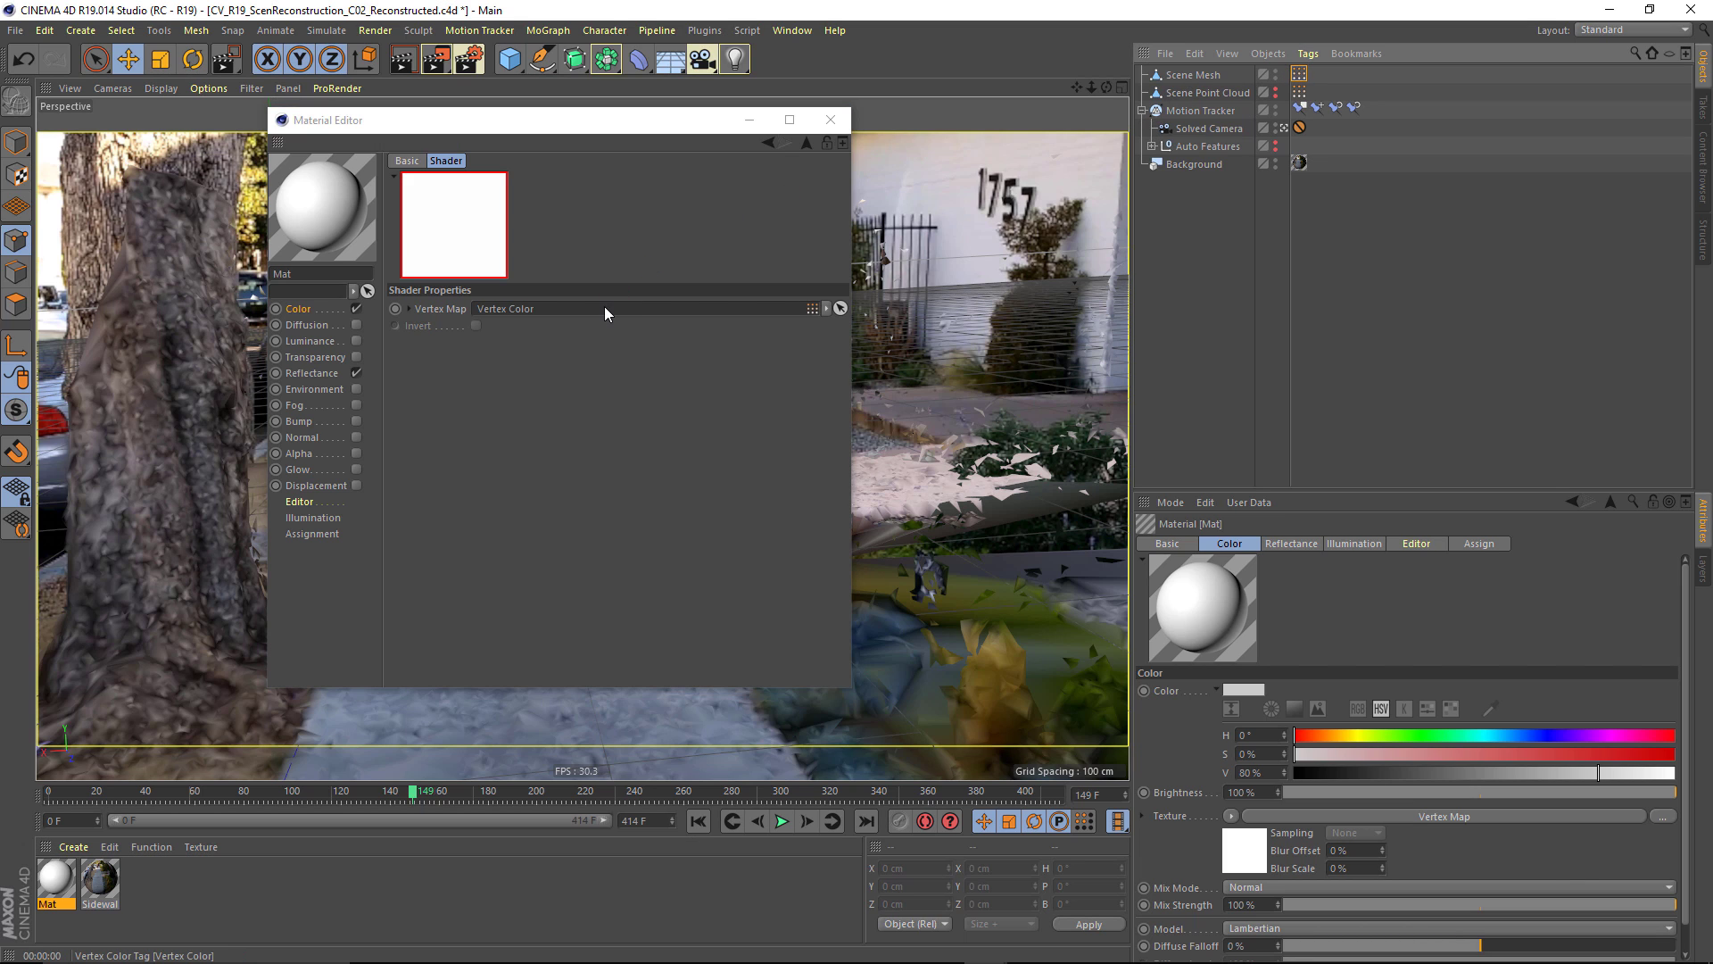
{"action": "left_click_drag", "start_coordinate": [53, 879], "coordinate": [1195, 79]}
Rename the new material as Vertex Color and close its editor.
{"action": "left_click", "coordinate": [50, 903]}
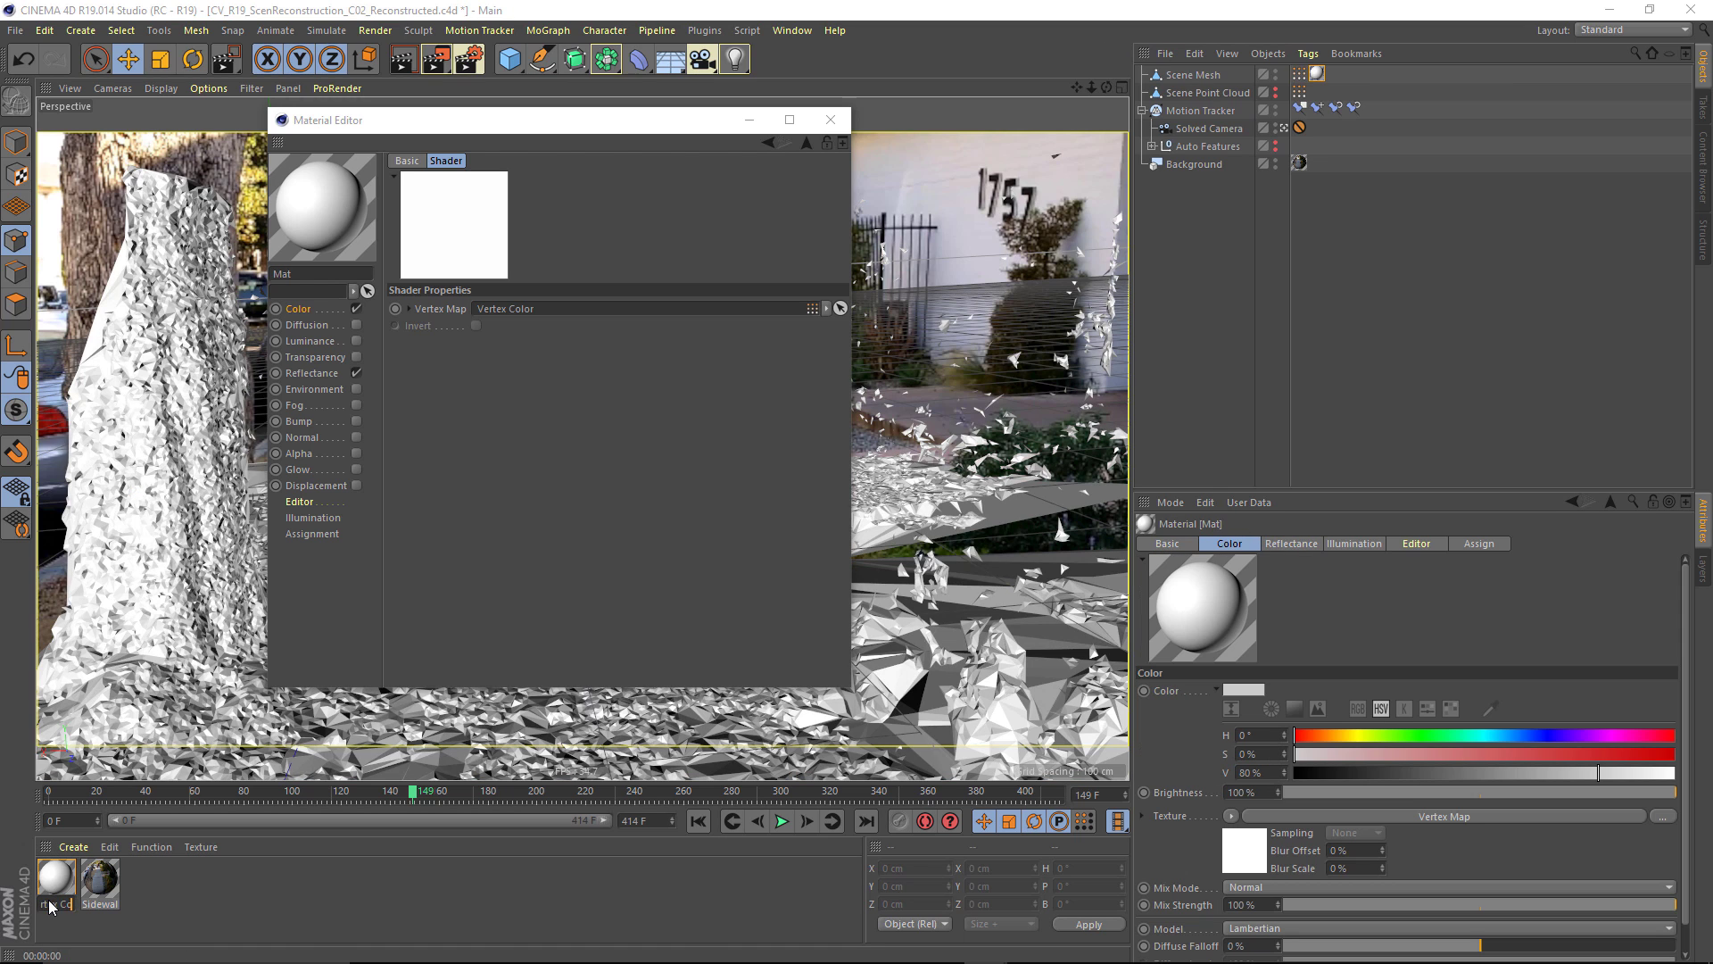
{"action": "key", "text": "Return"}
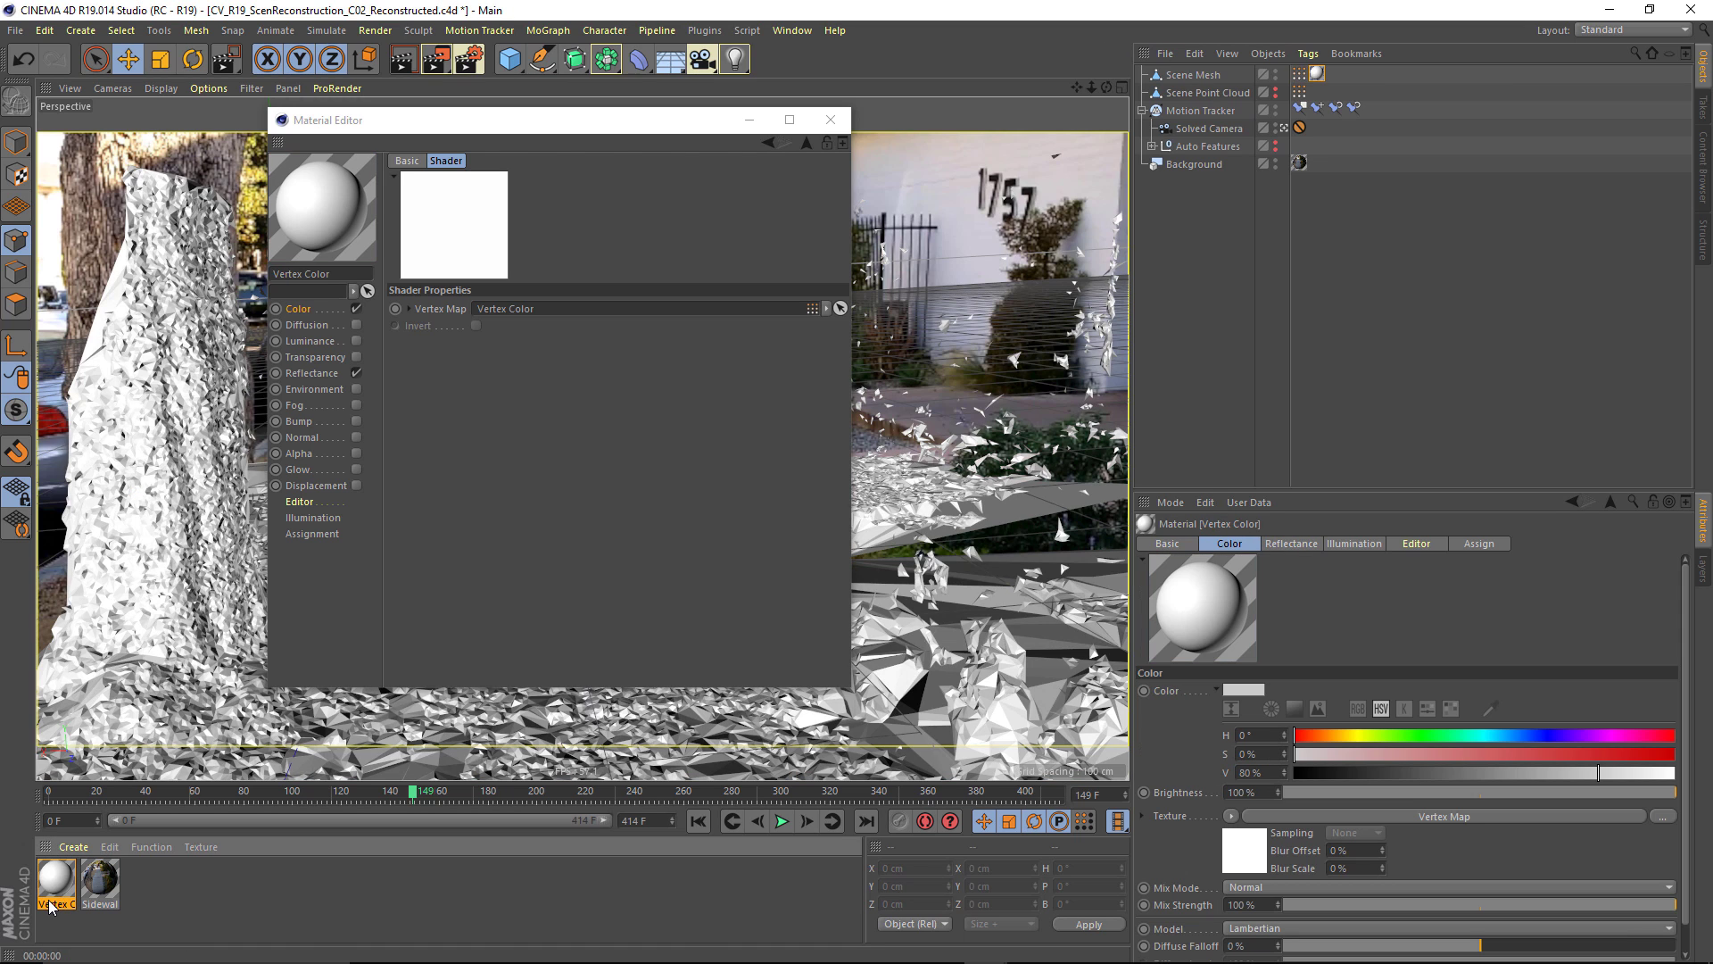
{"action": "left_click", "coordinate": [830, 119]}
Render a region over the tree trunk to check the vertex color material on the mesh.
{"action": "left_click", "coordinate": [480, 30]}
{"action": "key", "text": "Escape"}
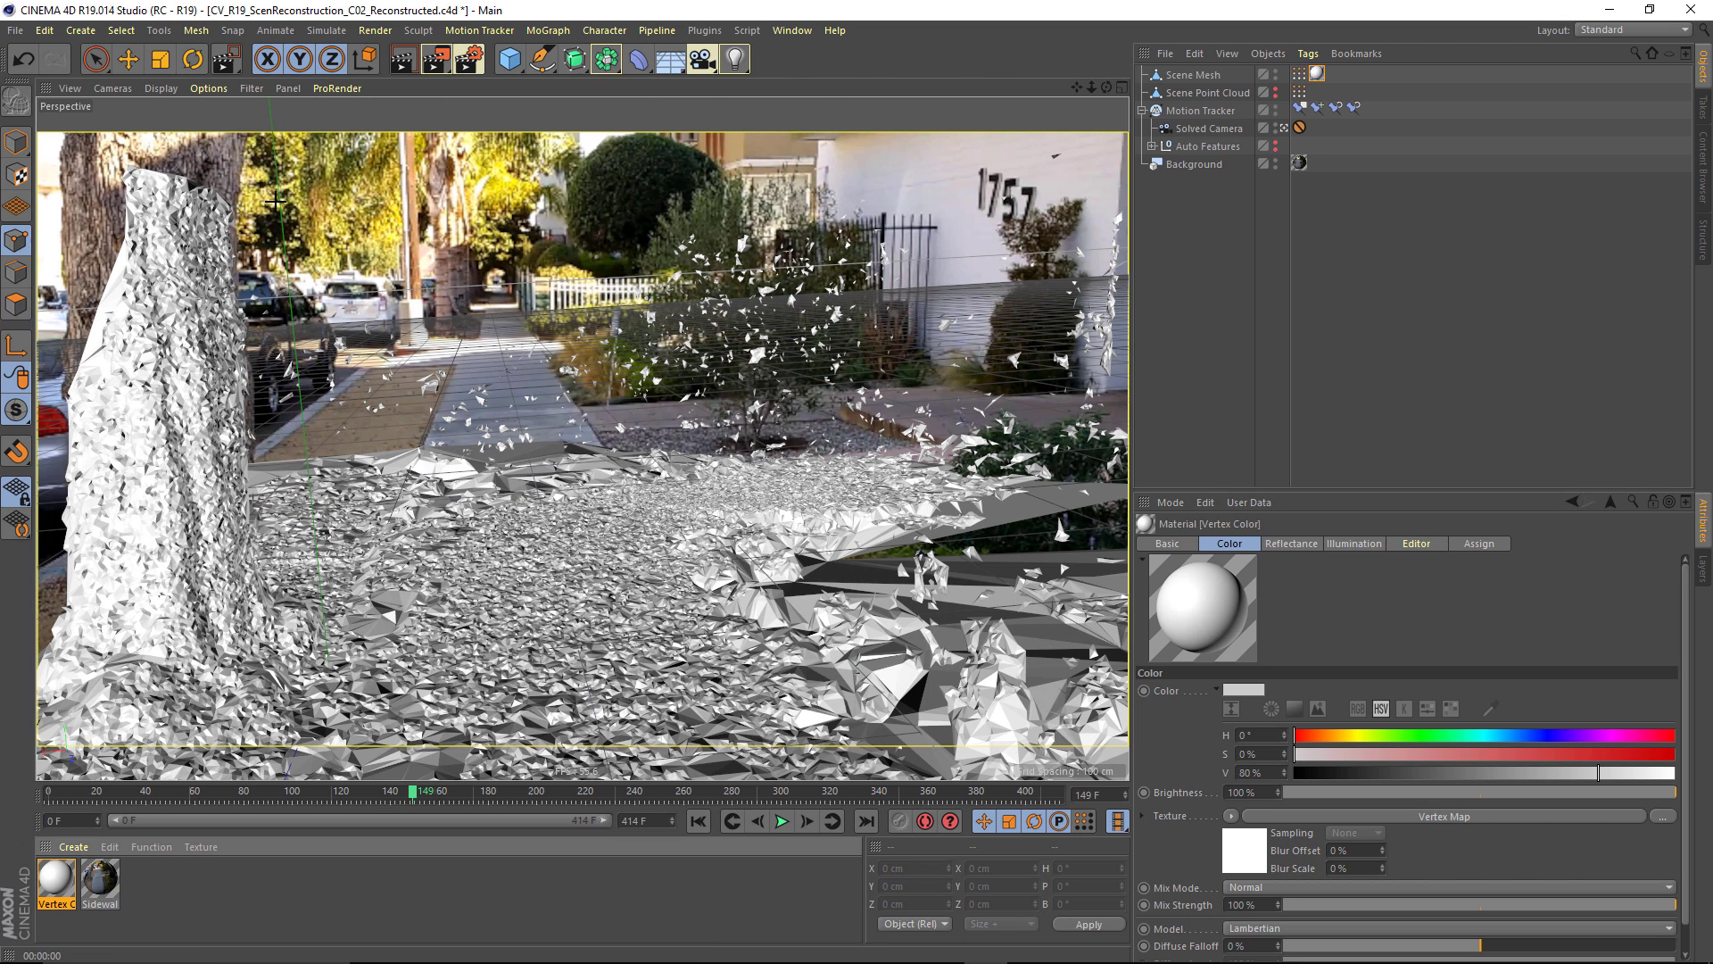
{"action": "key", "text": "e"}
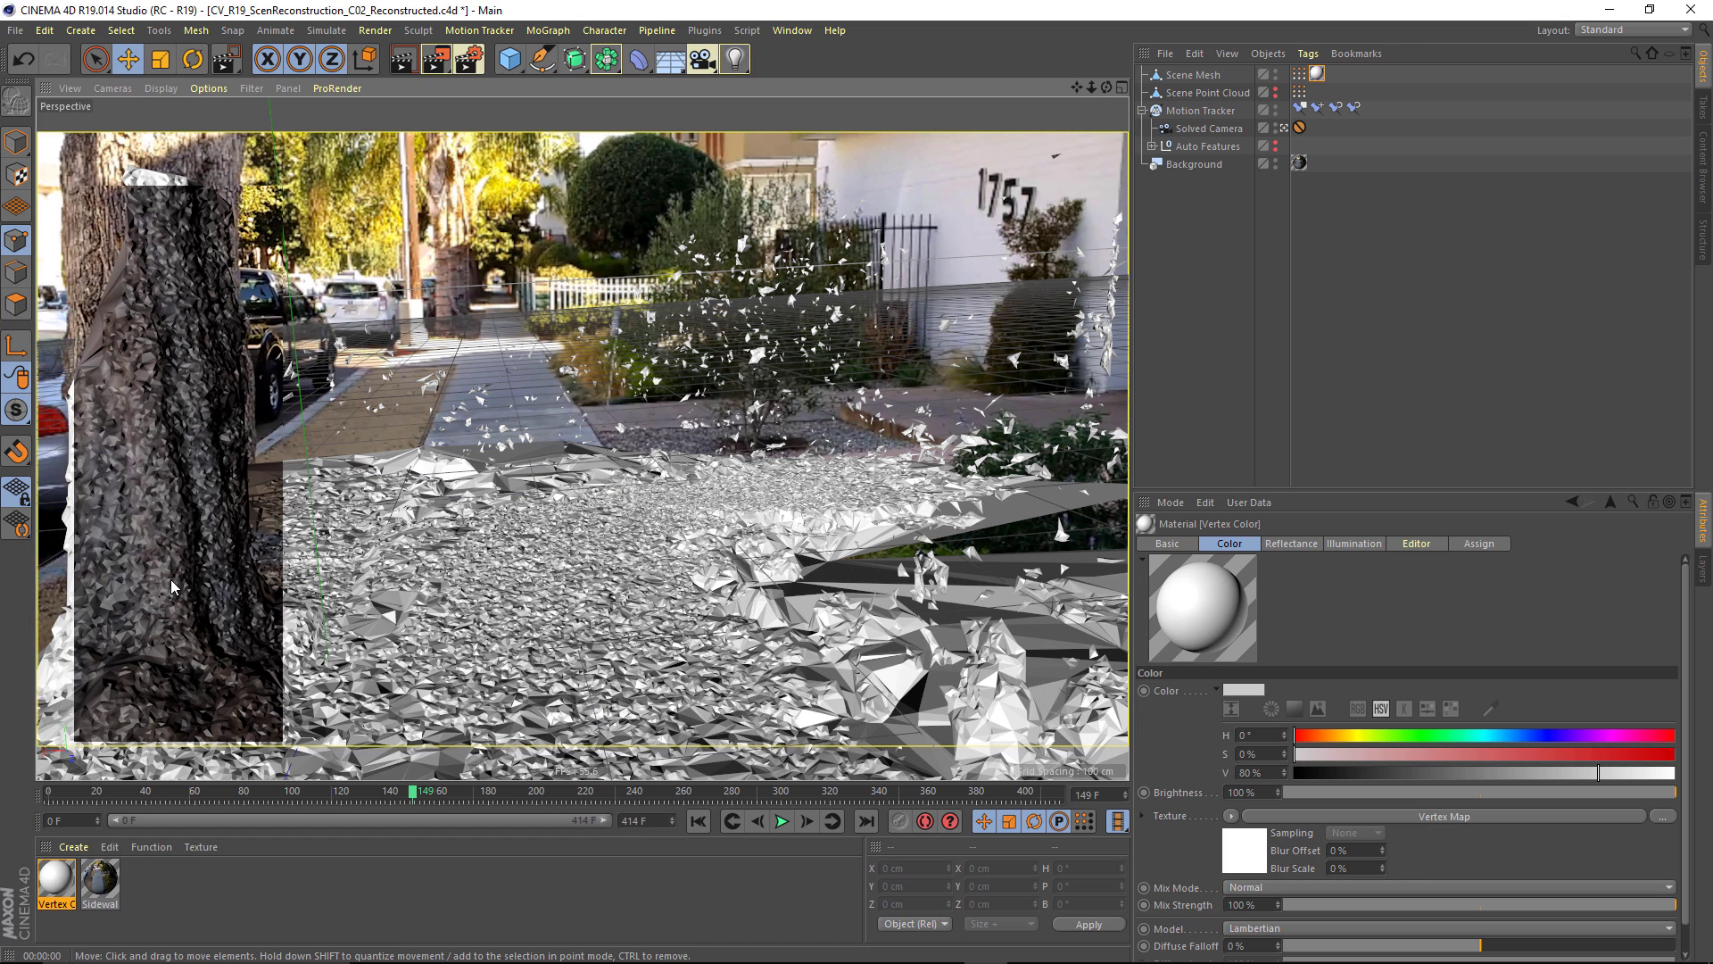
Turn off the Reflectance channel of the Vertex Color material.
{"action": "double_click", "coordinate": [56, 878]}
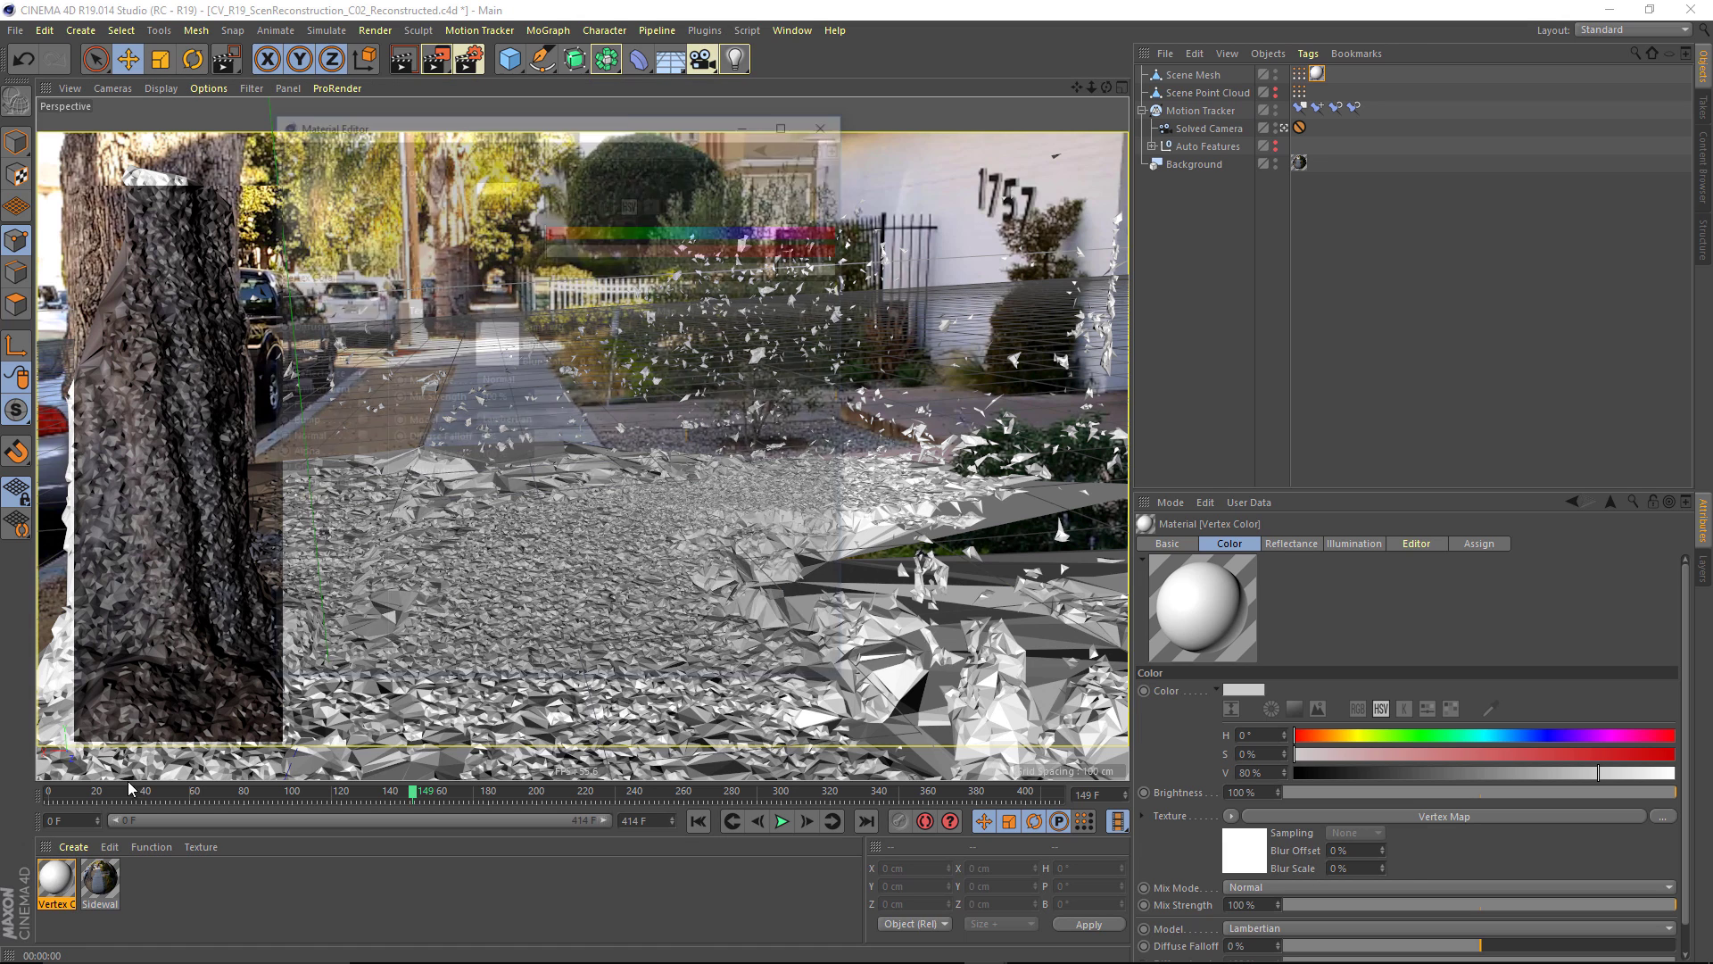
{"action": "left_click", "coordinate": [356, 373]}
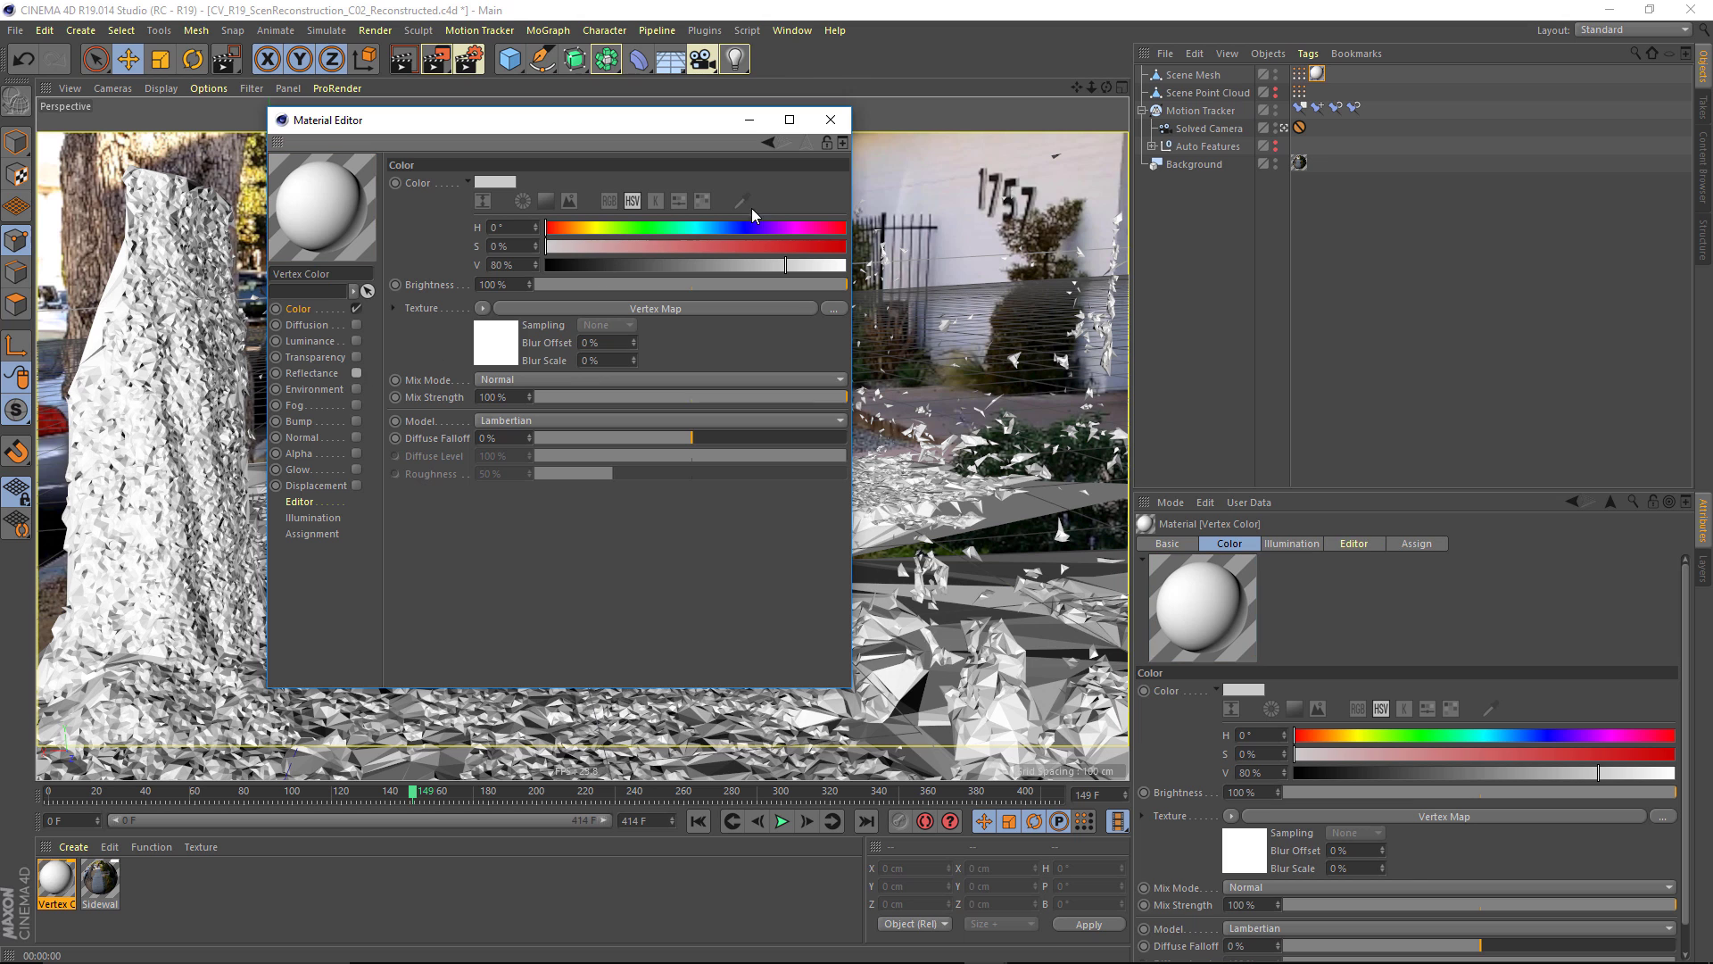
{"action": "left_click", "coordinate": [831, 119]}
Render the full view at frame 149, then scrub the timeline to frame 171.
{"action": "left_click", "coordinate": [411, 57]}
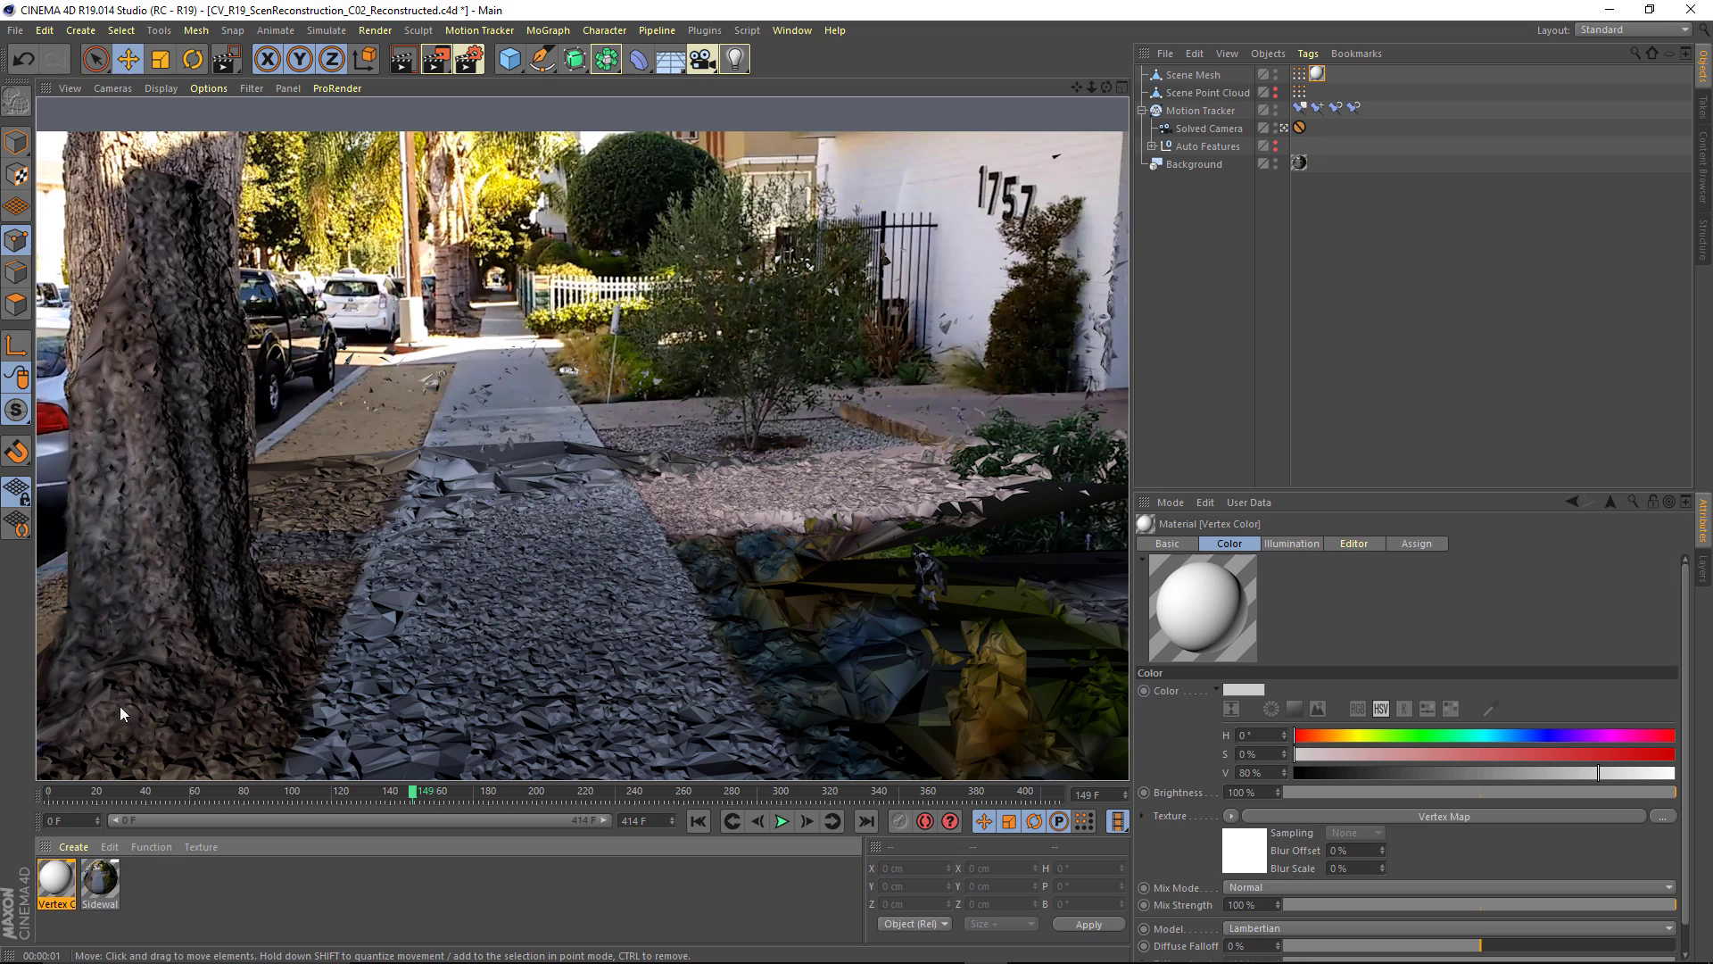
{"action": "left_click", "coordinate": [334, 796]}
{"action": "left_click_drag", "start_coordinate": [233, 796], "coordinate": [468, 794]}
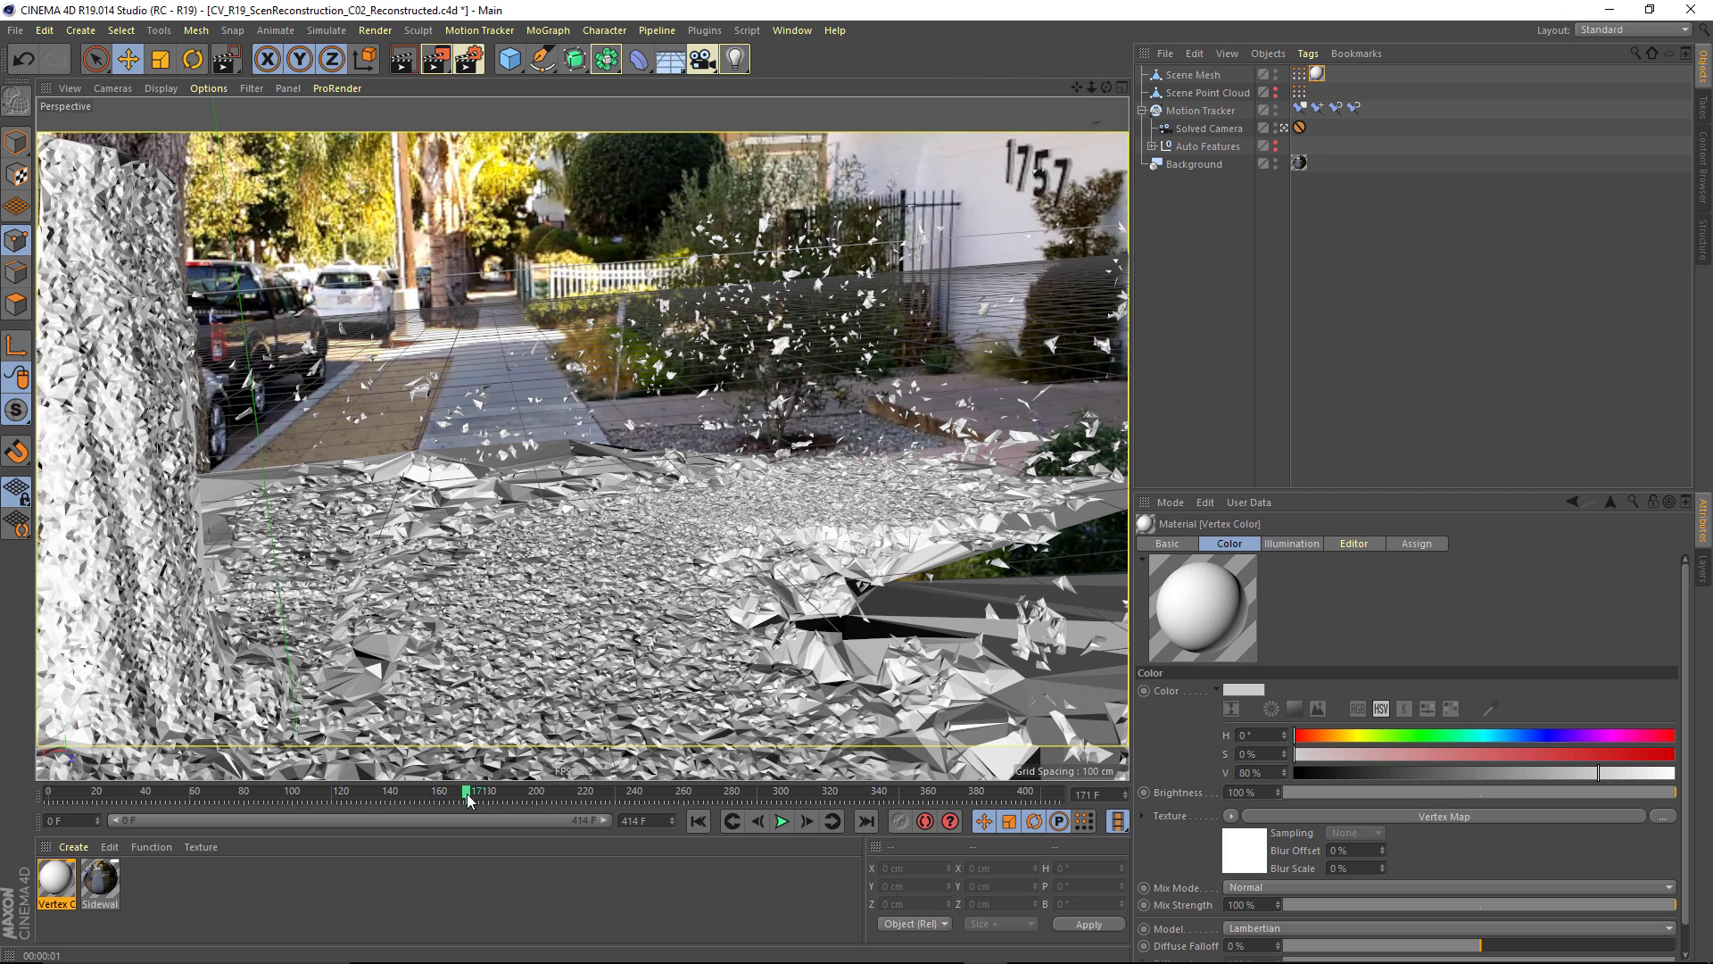